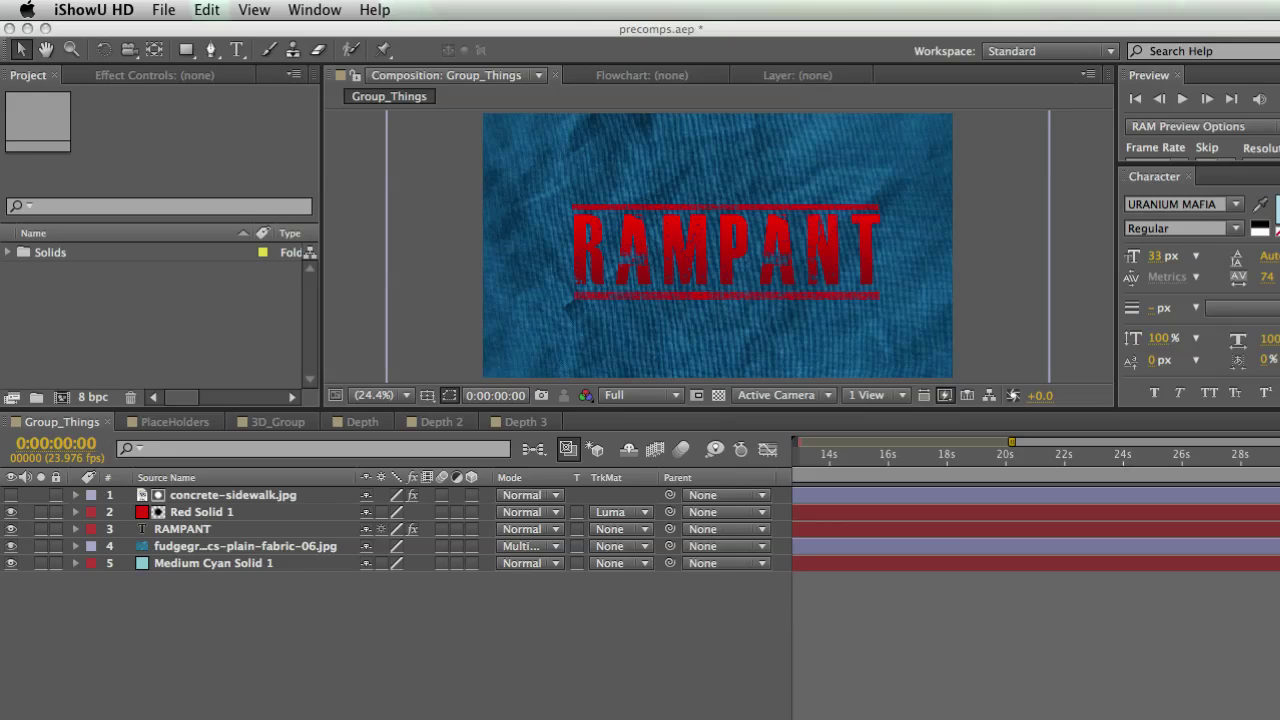
Step: Activate the After Effects window showing the Group_Things comp with red RAMPANT over blue fabric
{"action": "left_click", "coordinate": [838, 291]}
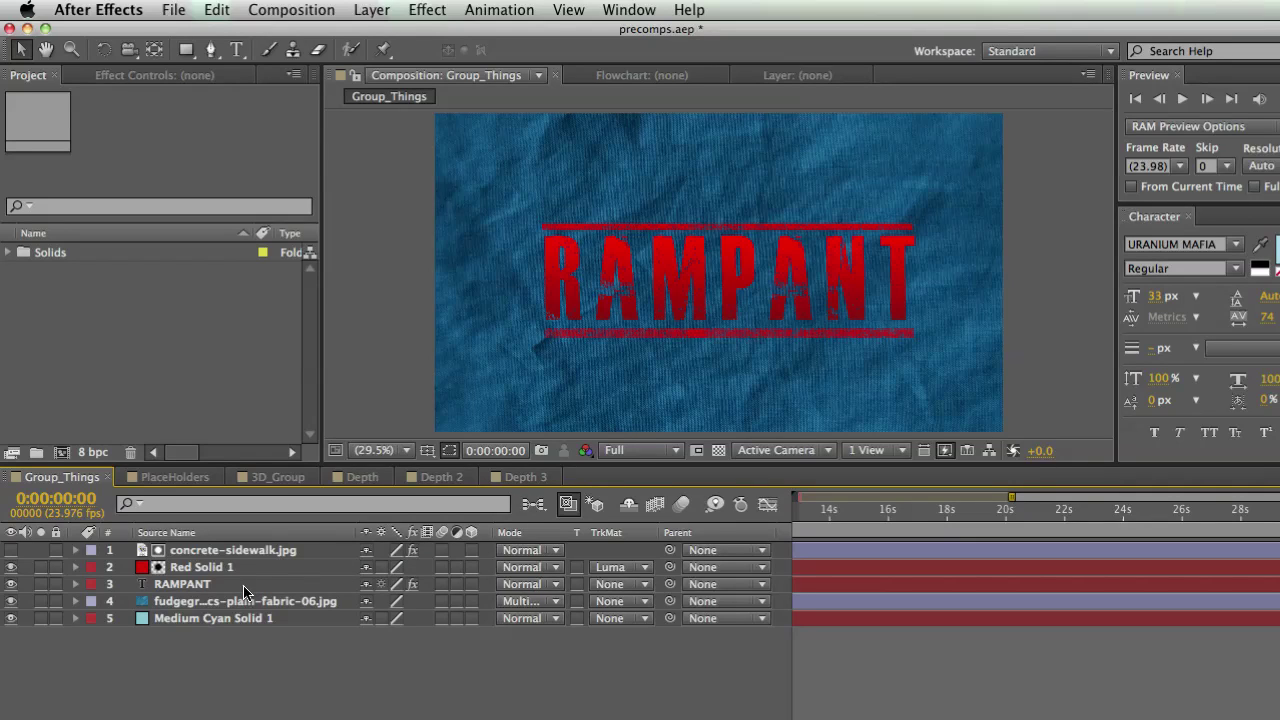
{"action": "left_click", "coordinate": [242, 619]}
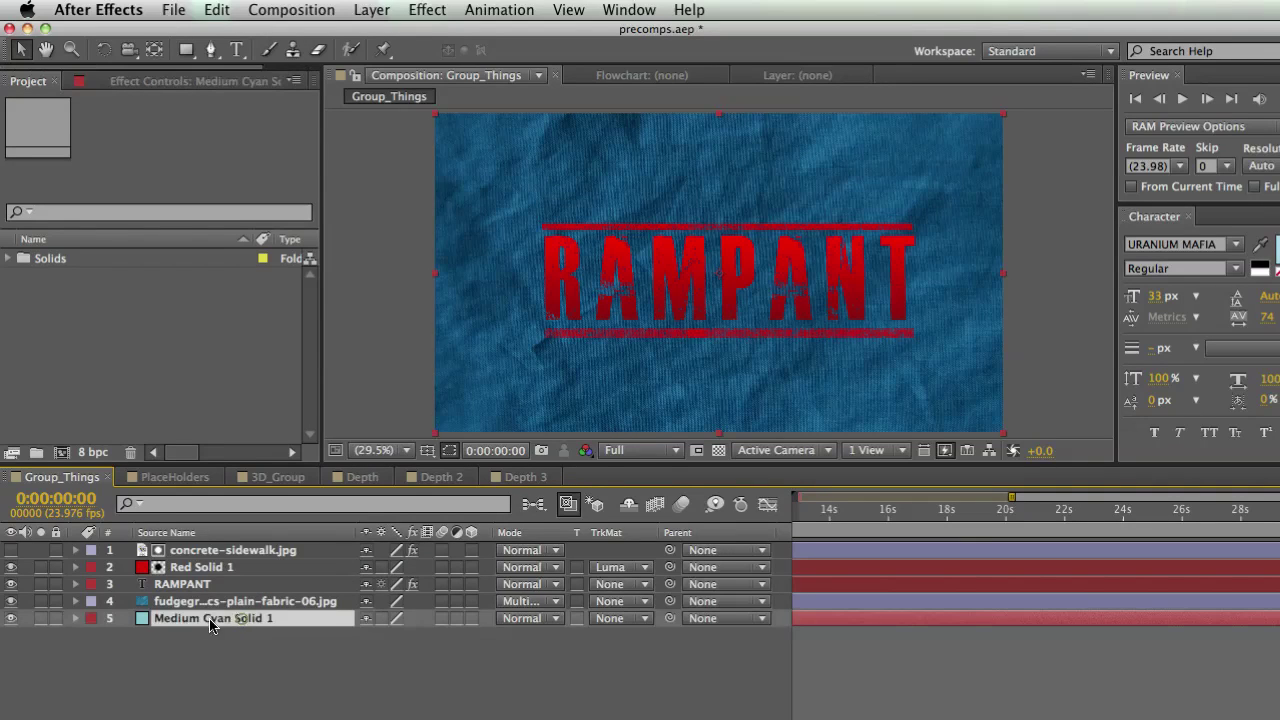
{"action": "left_click", "coordinate": [40, 618]}
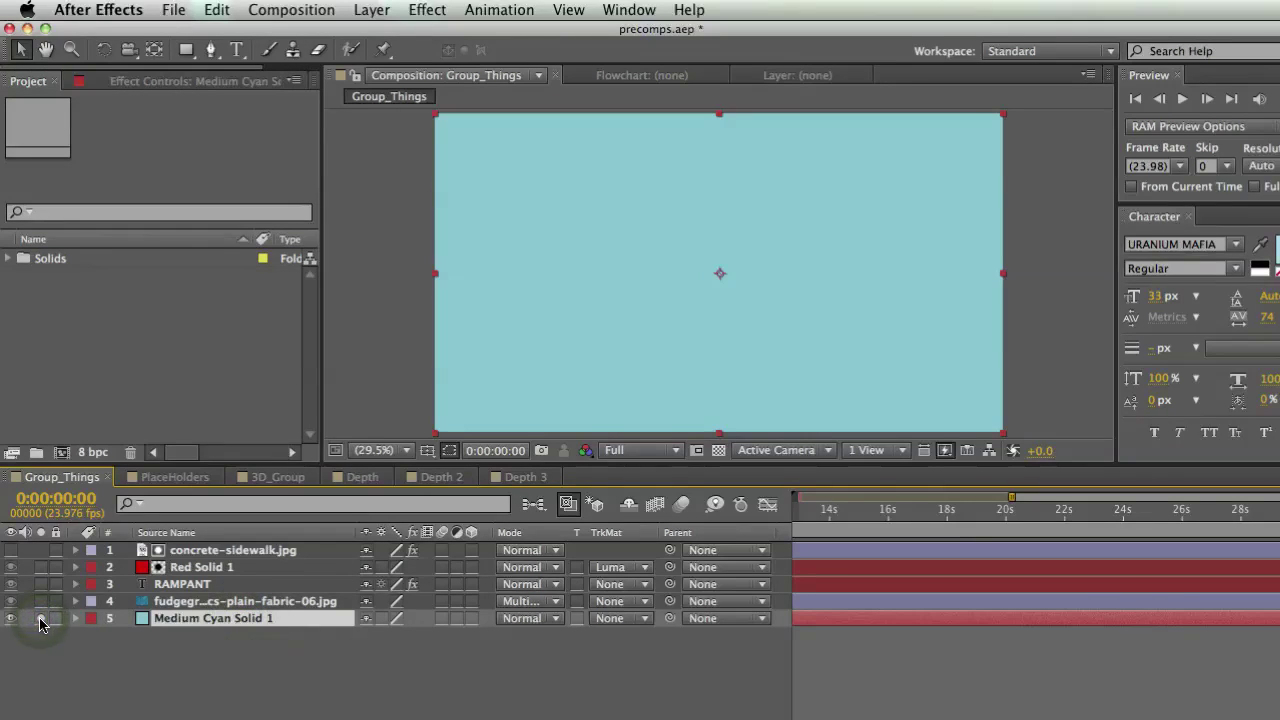
{"action": "left_click", "coordinate": [40, 618]}
{"action": "left_click", "coordinate": [40, 601]}
{"action": "left_click", "coordinate": [40, 601]}
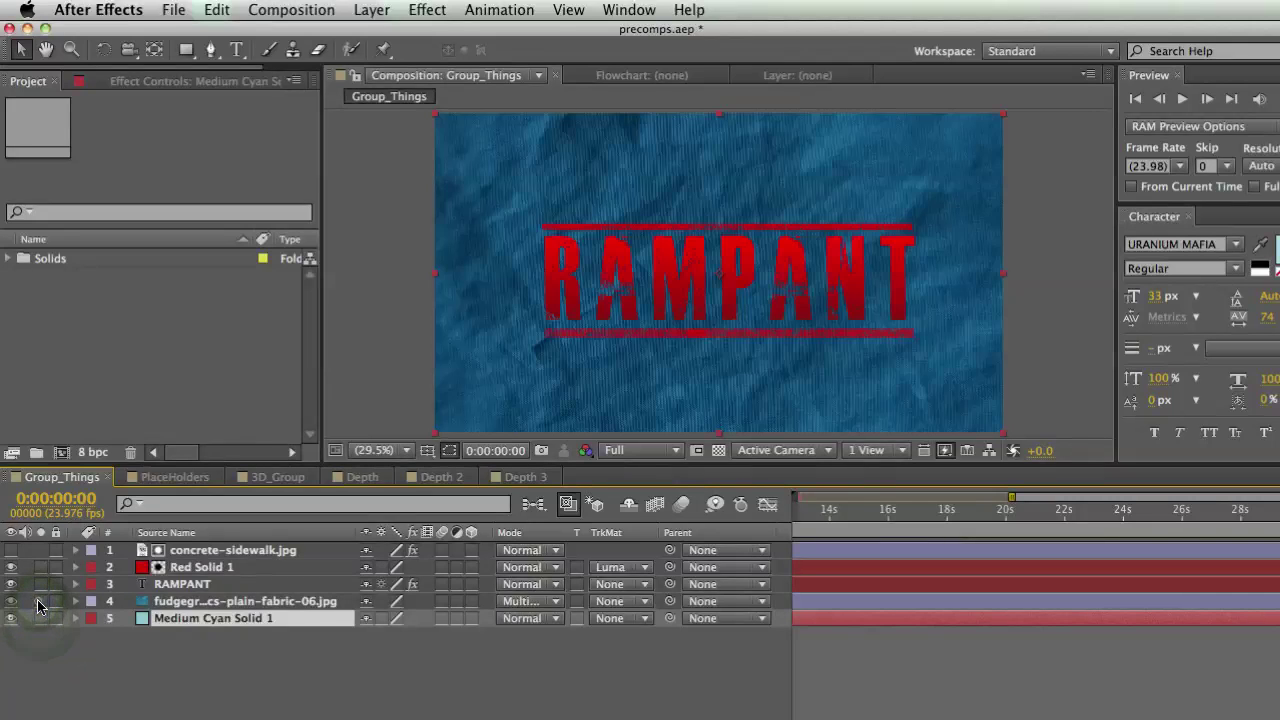
{"action": "left_click", "coordinate": [40, 584]}
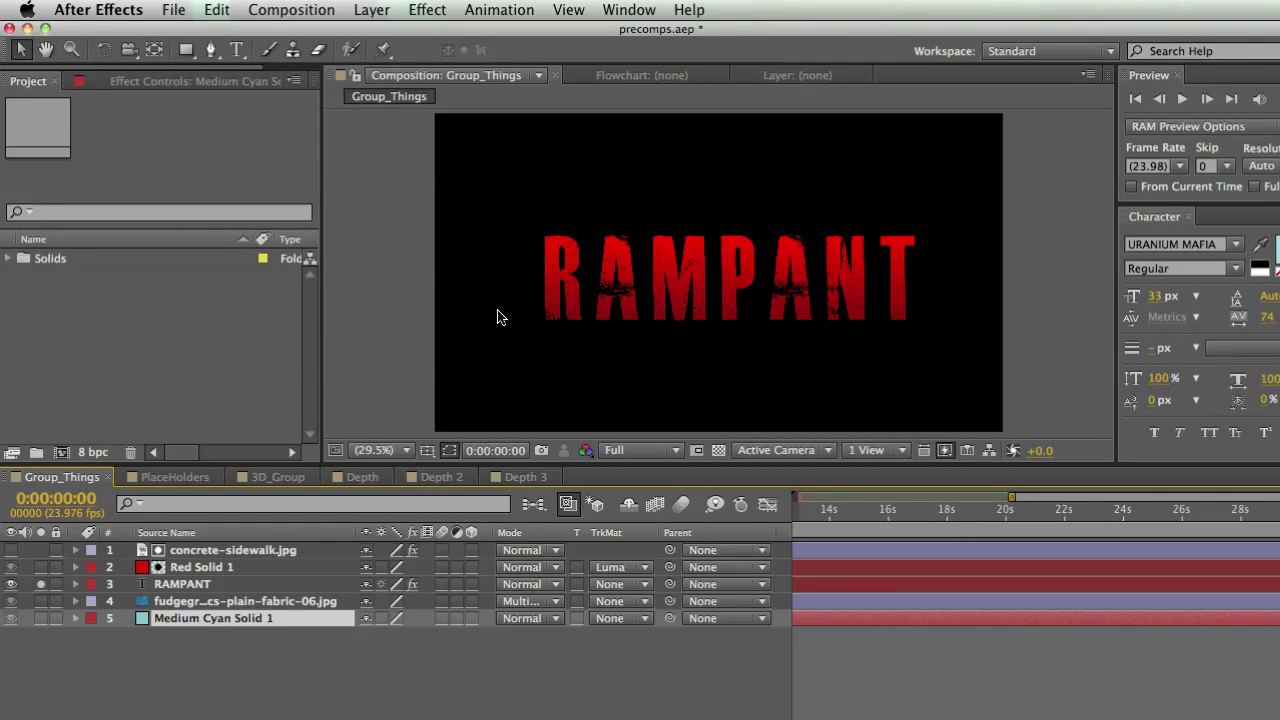
{"action": "left_click", "coordinate": [40, 584]}
{"action": "left_click", "coordinate": [815, 270]}
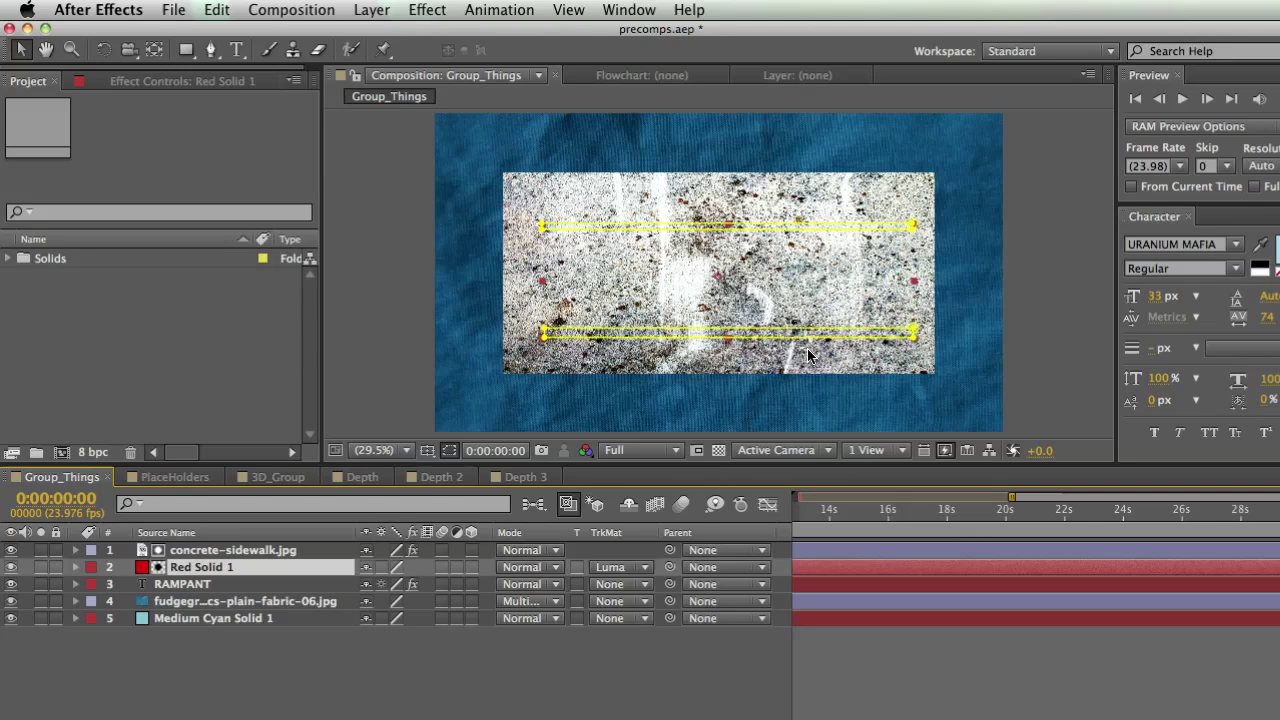
{"action": "left_click", "coordinate": [11, 550]}
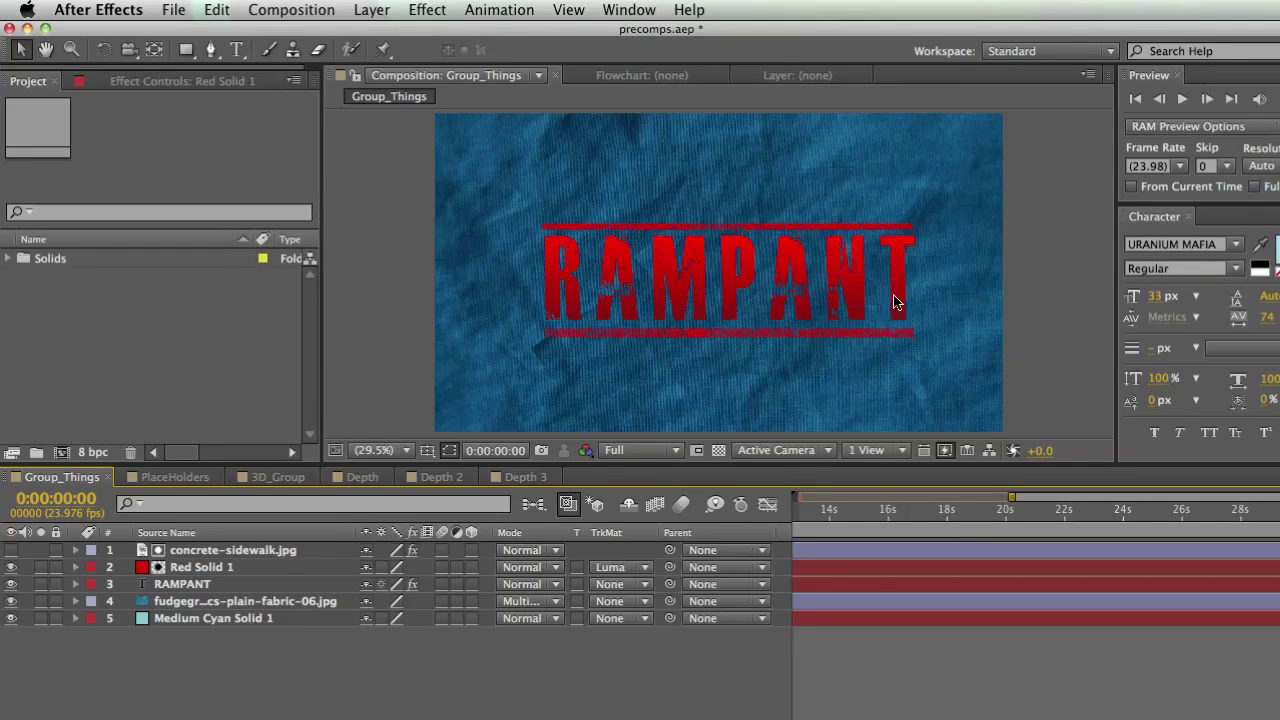
Step: Create a new 1280×720 Comp 5 and paste in the RAMPANT, Red Solid 1 and concrete layers
{"action": "key", "text": "super+n"}
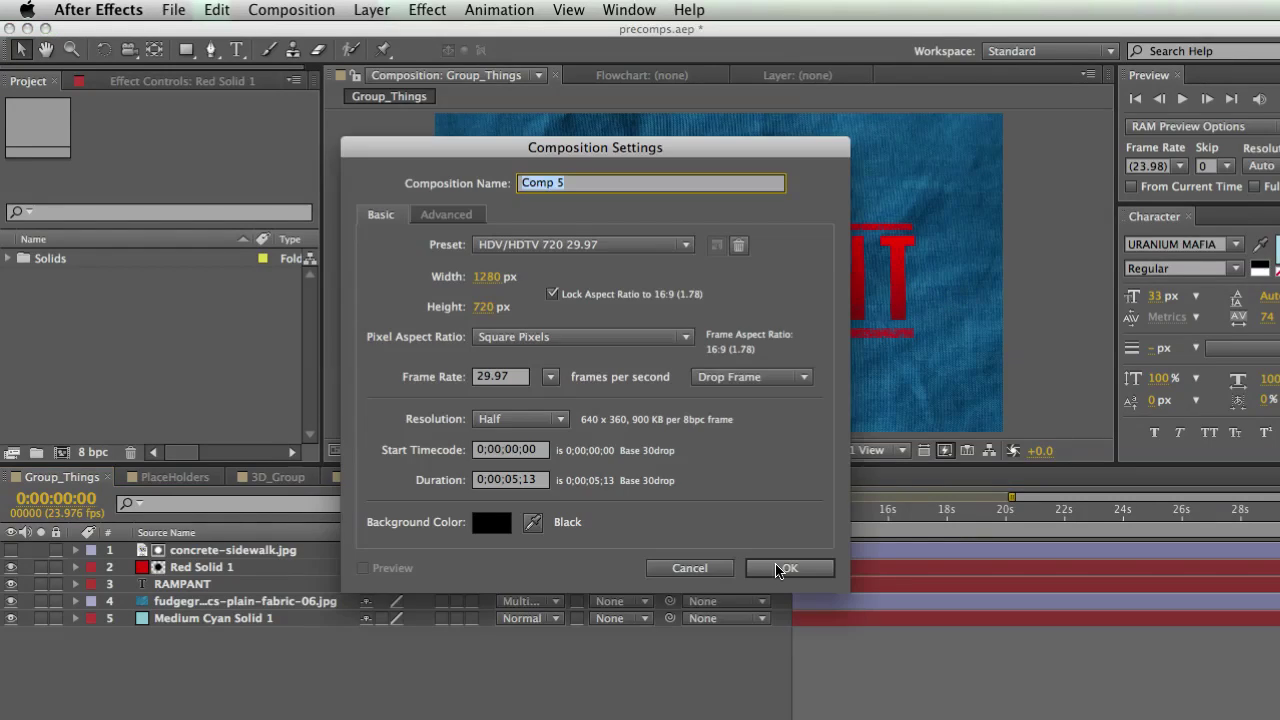
{"action": "left_click", "coordinate": [776, 567]}
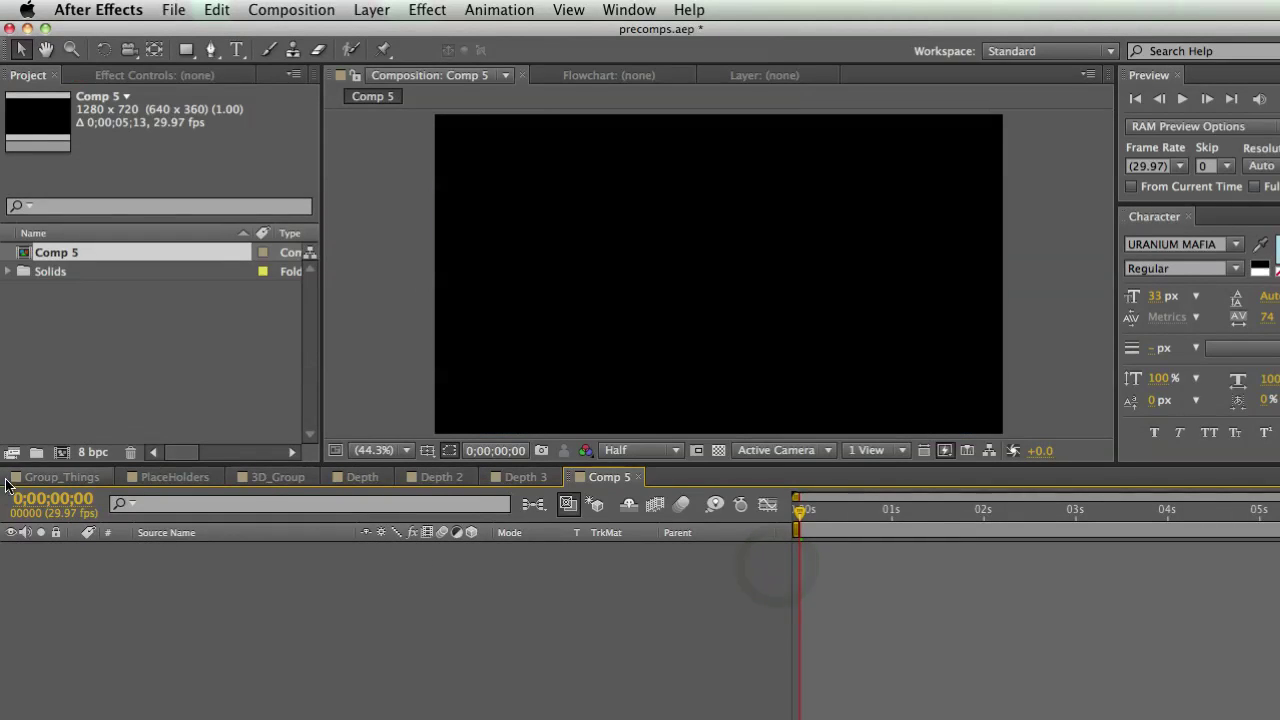
{"action": "left_click", "coordinate": [62, 480]}
{"action": "left_click", "coordinate": [160, 585]}
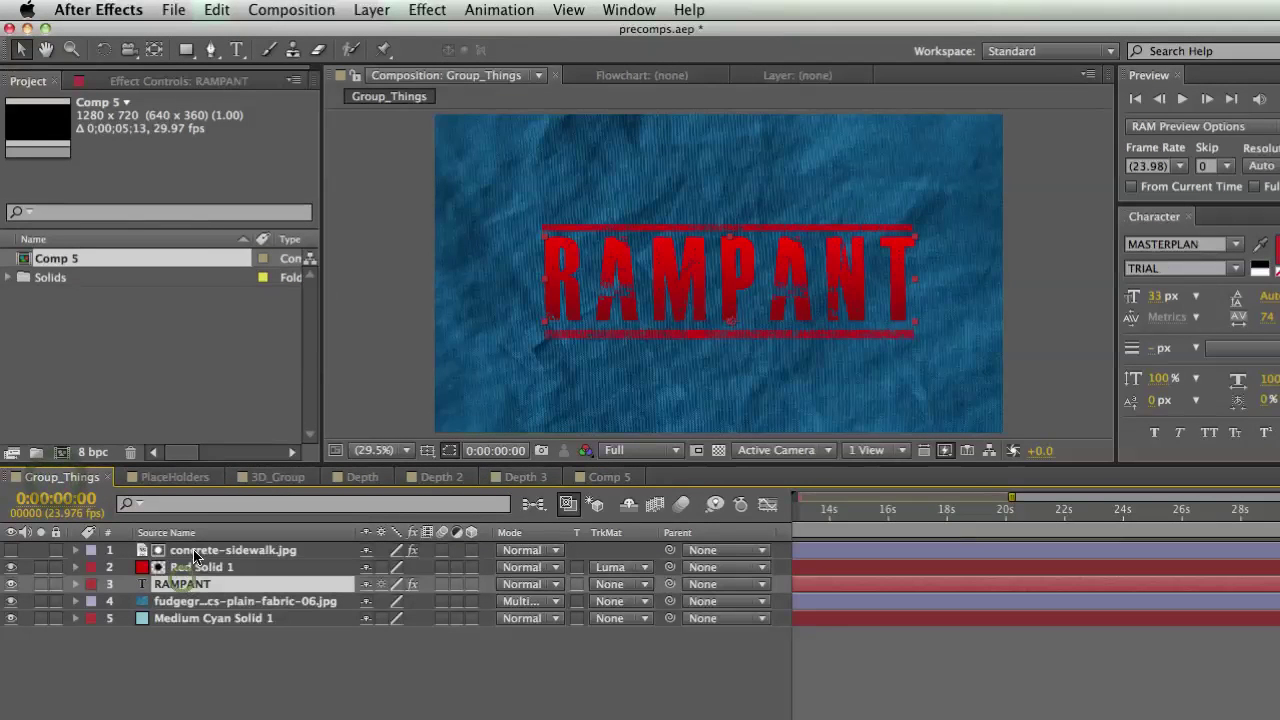
{"action": "left_click", "coordinate": [197, 552], "text": "shift"}
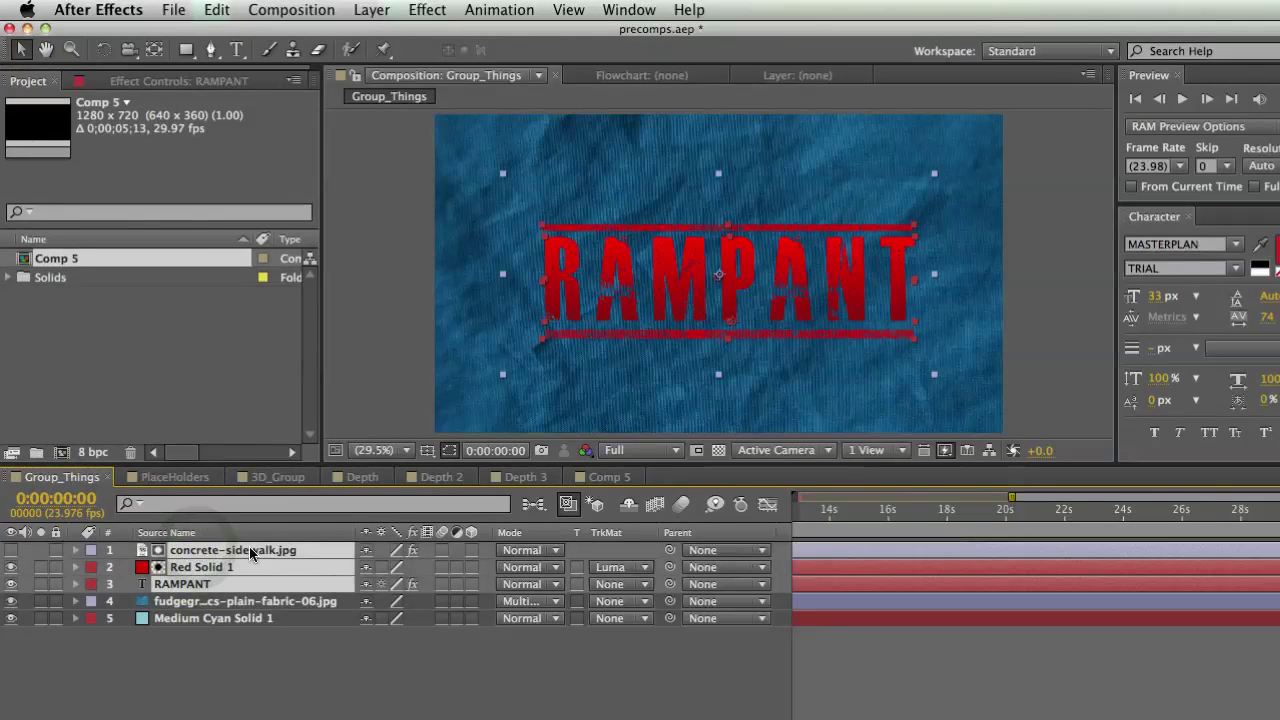
{"action": "left_click", "coordinate": [606, 477]}
{"action": "key", "text": "super+v"}
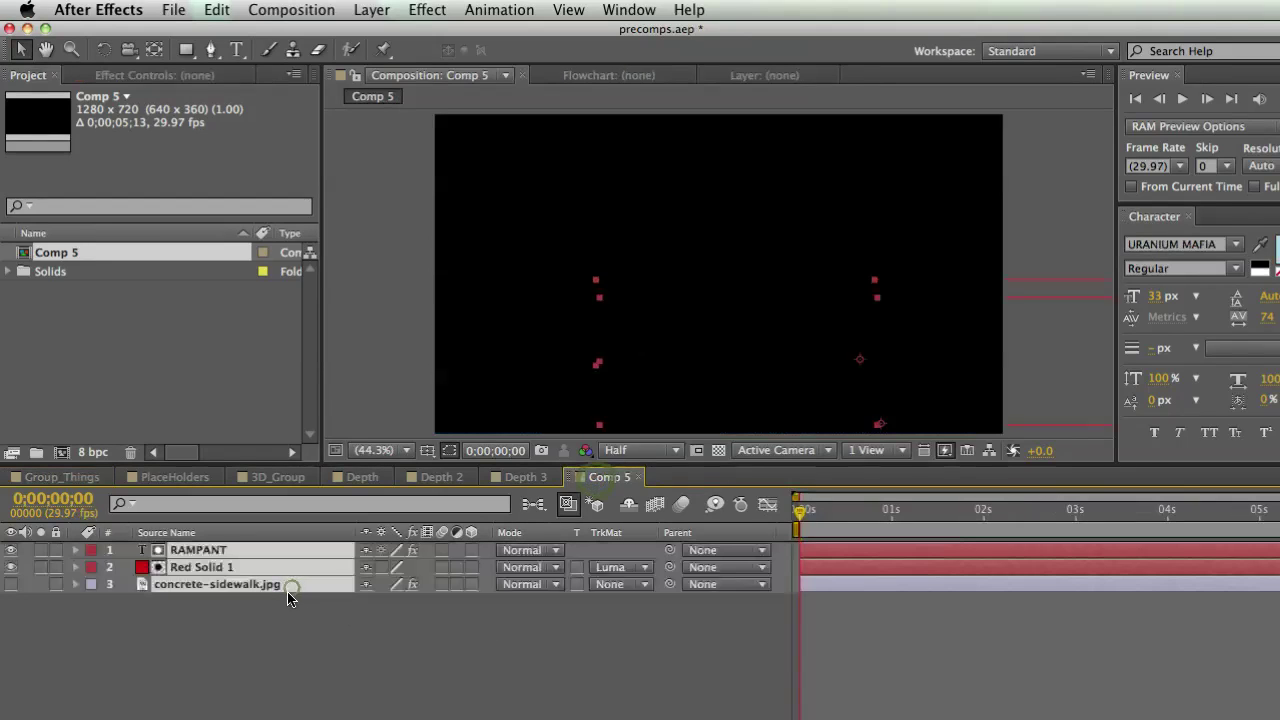
Step: Centre the layers in Comp 5, with concrete-sidewalk.jpg on top and RAMPANT below Red Solid 1
{"action": "left_click_drag", "start_coordinate": [792, 345], "coordinate": [665, 251]}
{"action": "left_click", "coordinate": [98, 696]}
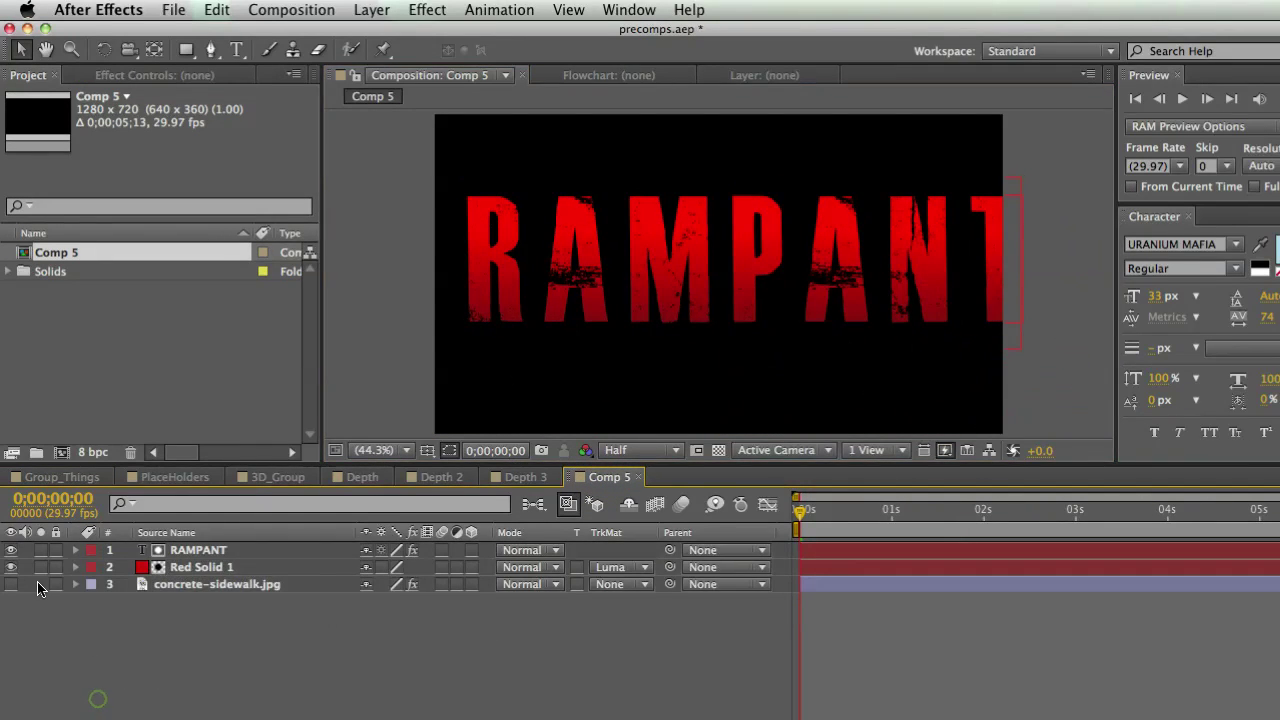
{"action": "left_click", "coordinate": [228, 585]}
{"action": "left_click_drag", "start_coordinate": [228, 550], "coordinate": [223, 606]}
{"action": "left_click", "coordinate": [240, 638]}
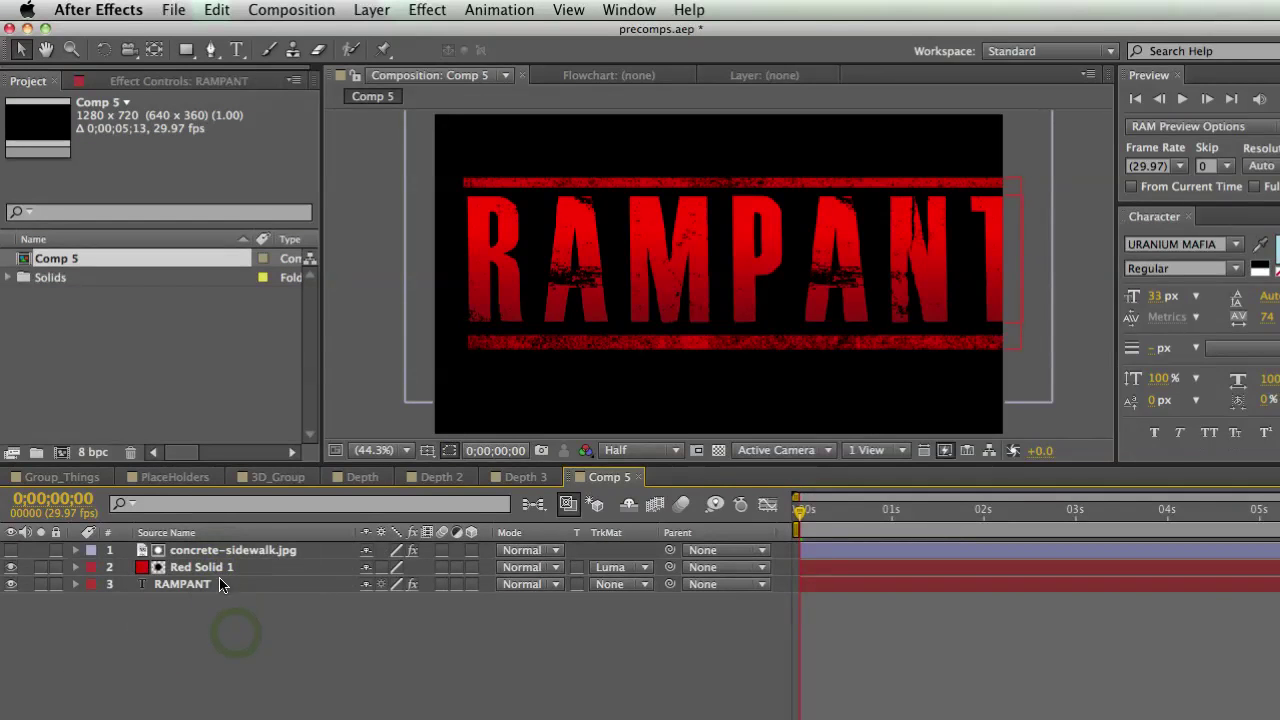
Step: Scale all three Comp 5 layers up slightly
{"action": "left_click", "coordinate": [222, 584]}
{"action": "key", "text": "super+a"}
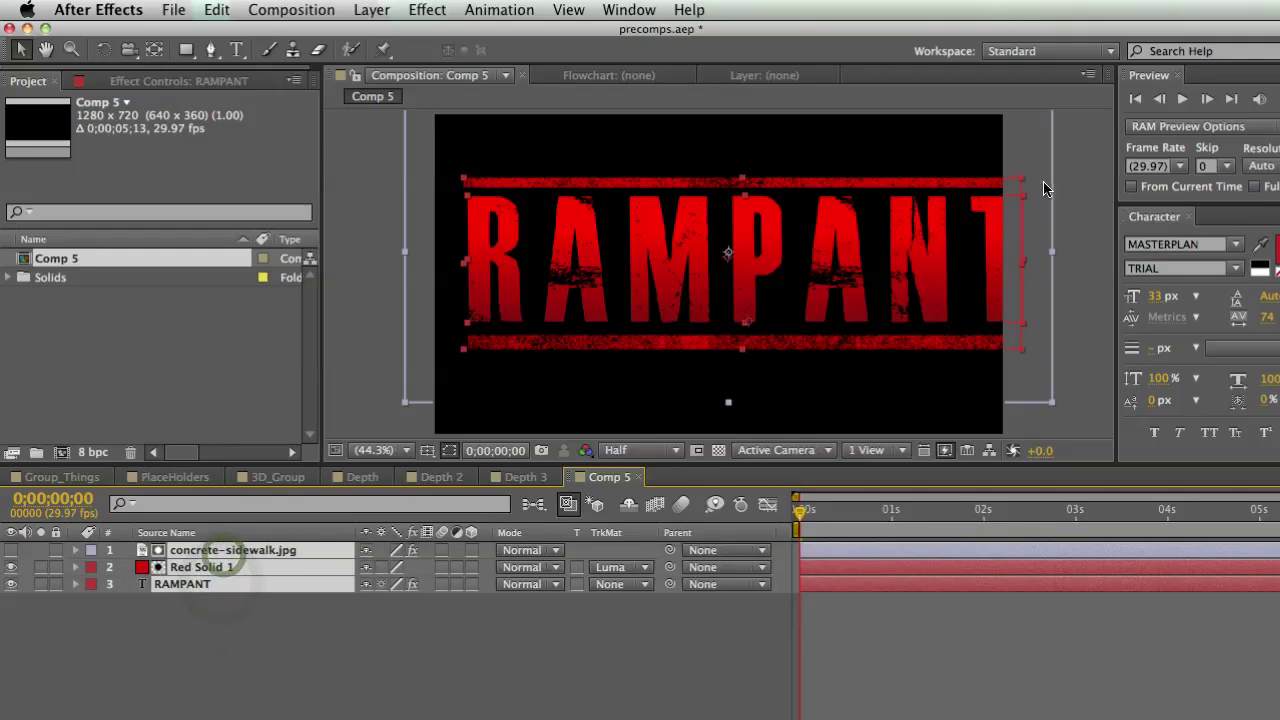
{"action": "left_click_drag", "start_coordinate": [995, 190], "coordinate": [1020, 180]}
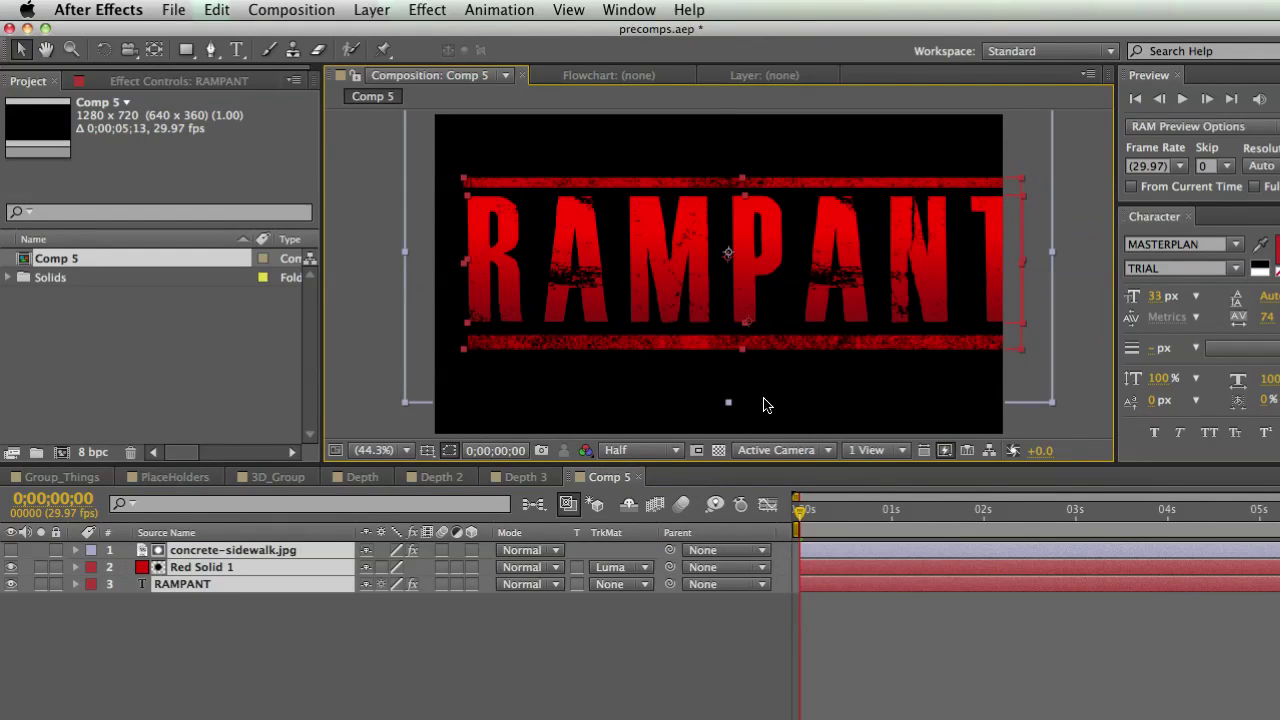
{"action": "left_click", "coordinate": [579, 617]}
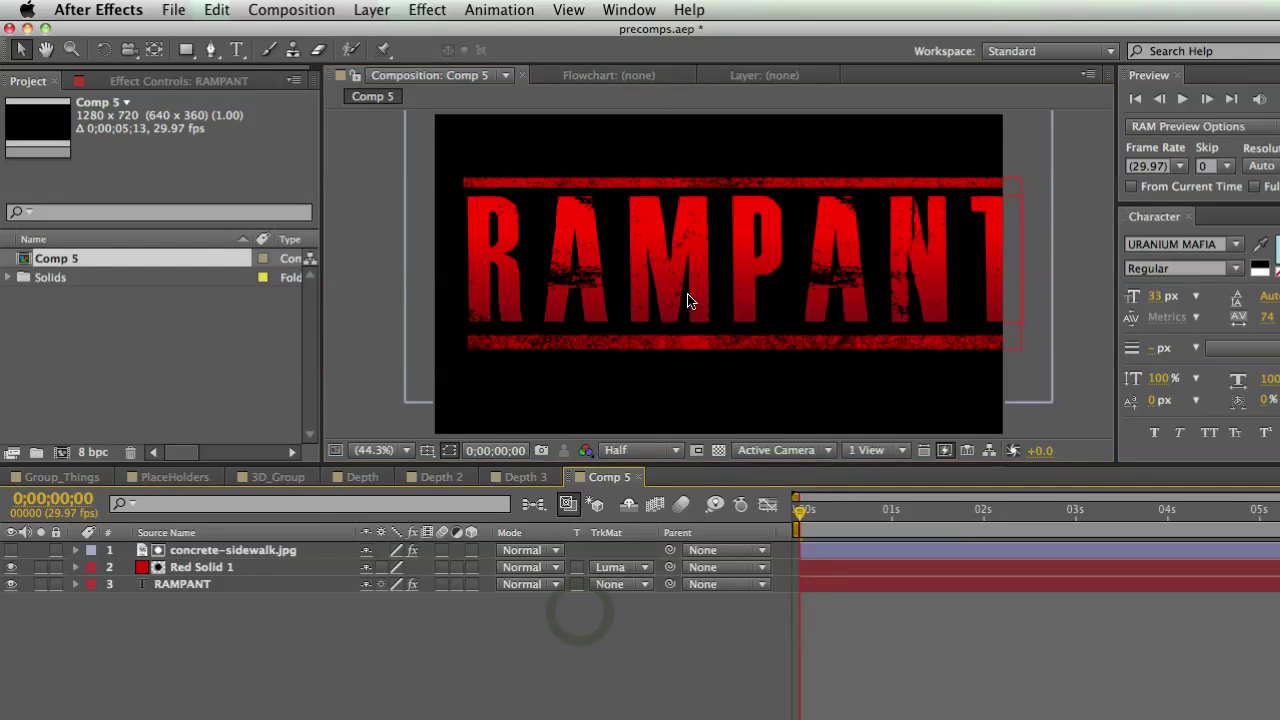
Step: Pre-compose Group_Things layers 1–3 (concrete, Red Solid 1, RAMPANT) into a precomp named 'Logo'
{"action": "left_click", "coordinate": [636, 478]}
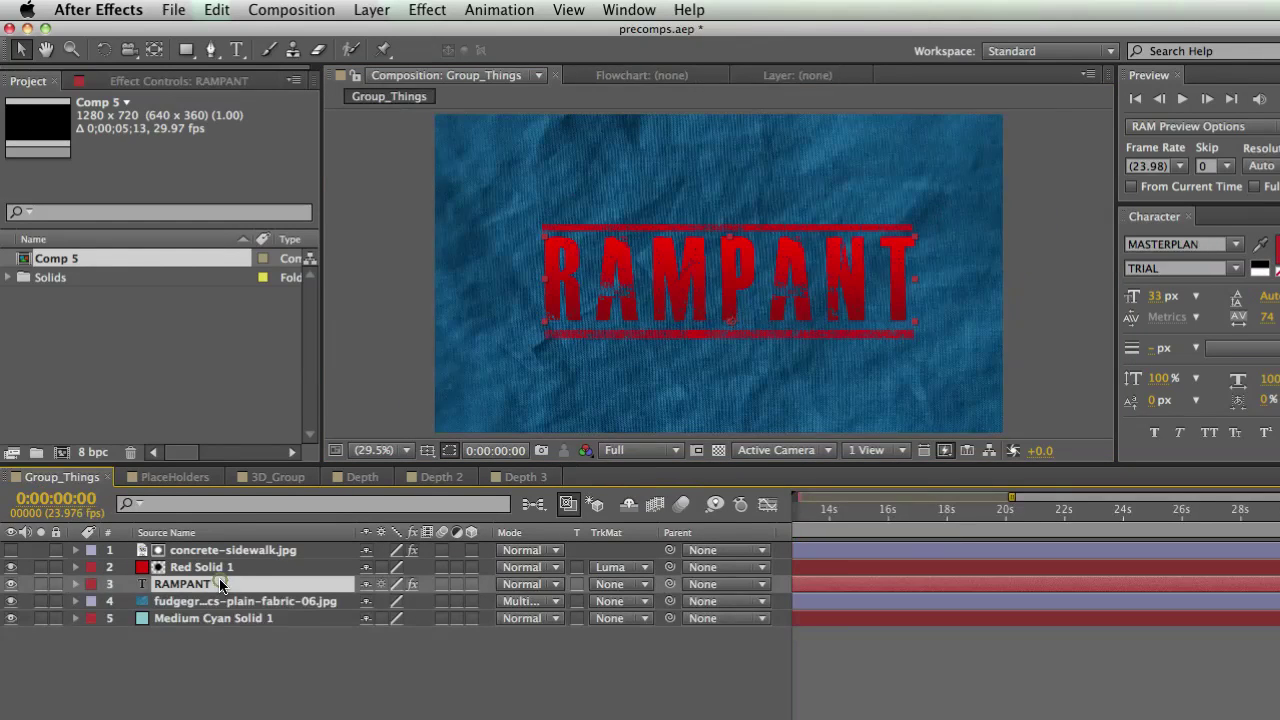
{"action": "left_click", "coordinate": [228, 550], "text": "shift"}
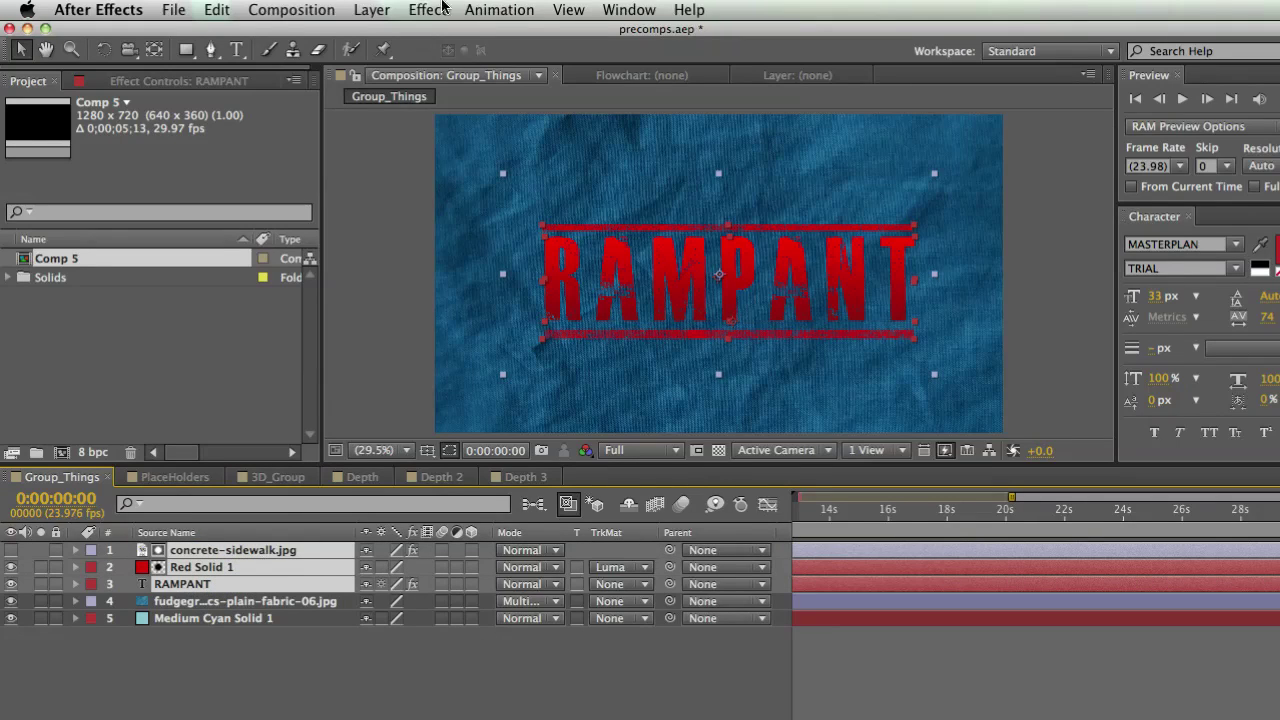
{"action": "left_click", "coordinate": [375, 9]}
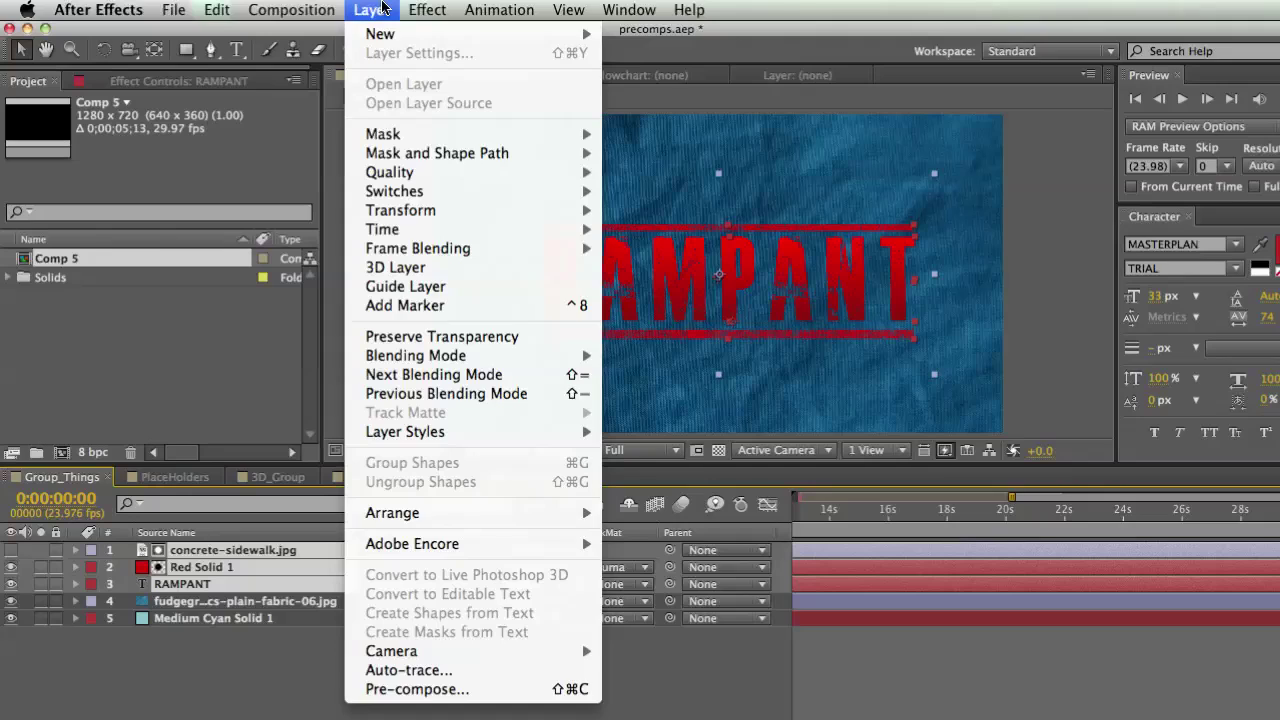
{"action": "left_click", "coordinate": [483, 697]}
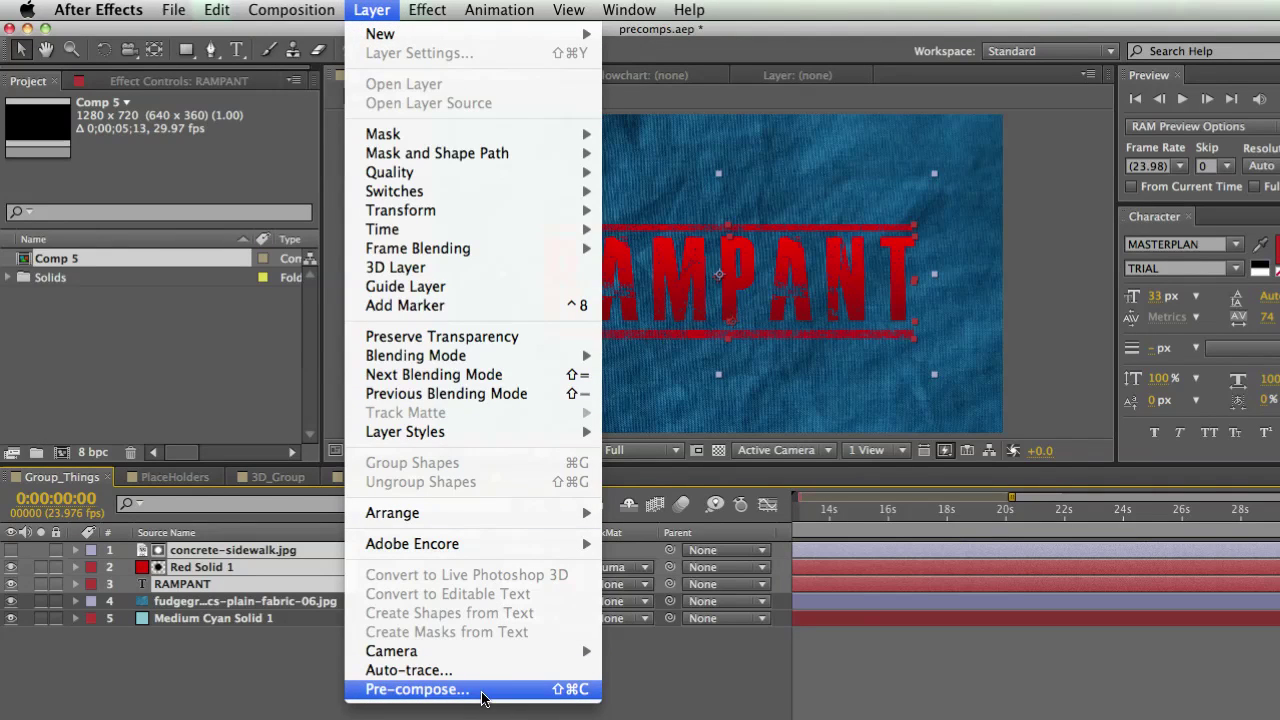
{"action": "left_click", "coordinate": [417, 690]}
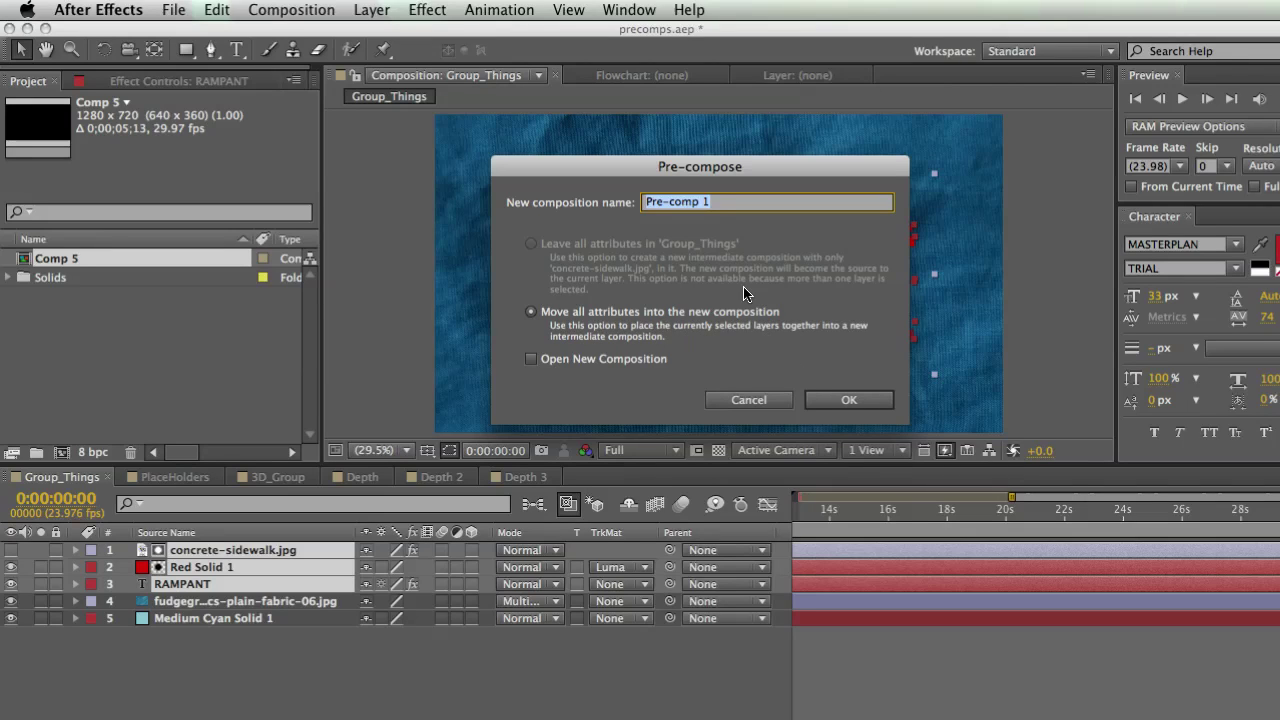
{"action": "type", "text": "Logo"}
{"action": "left_click", "coordinate": [843, 401]}
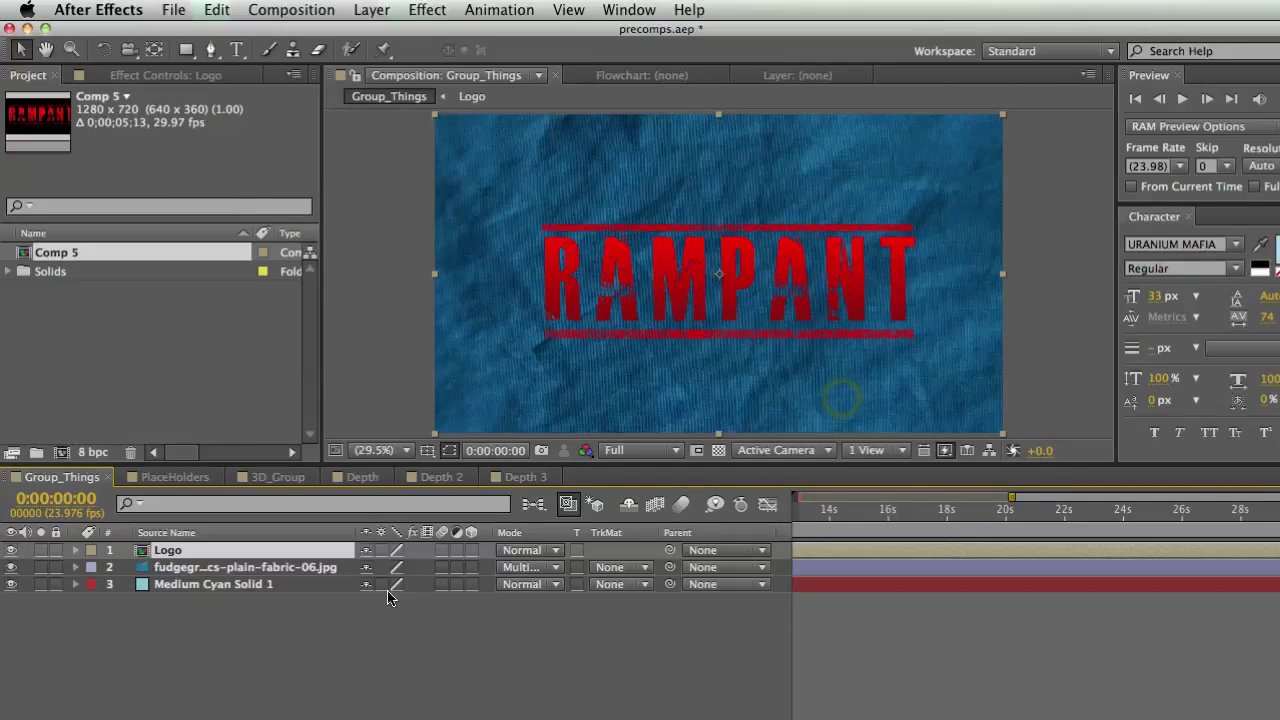
{"action": "left_click", "coordinate": [308, 635]}
{"action": "left_click", "coordinate": [250, 552]}
{"action": "left_click", "coordinate": [335, 606]}
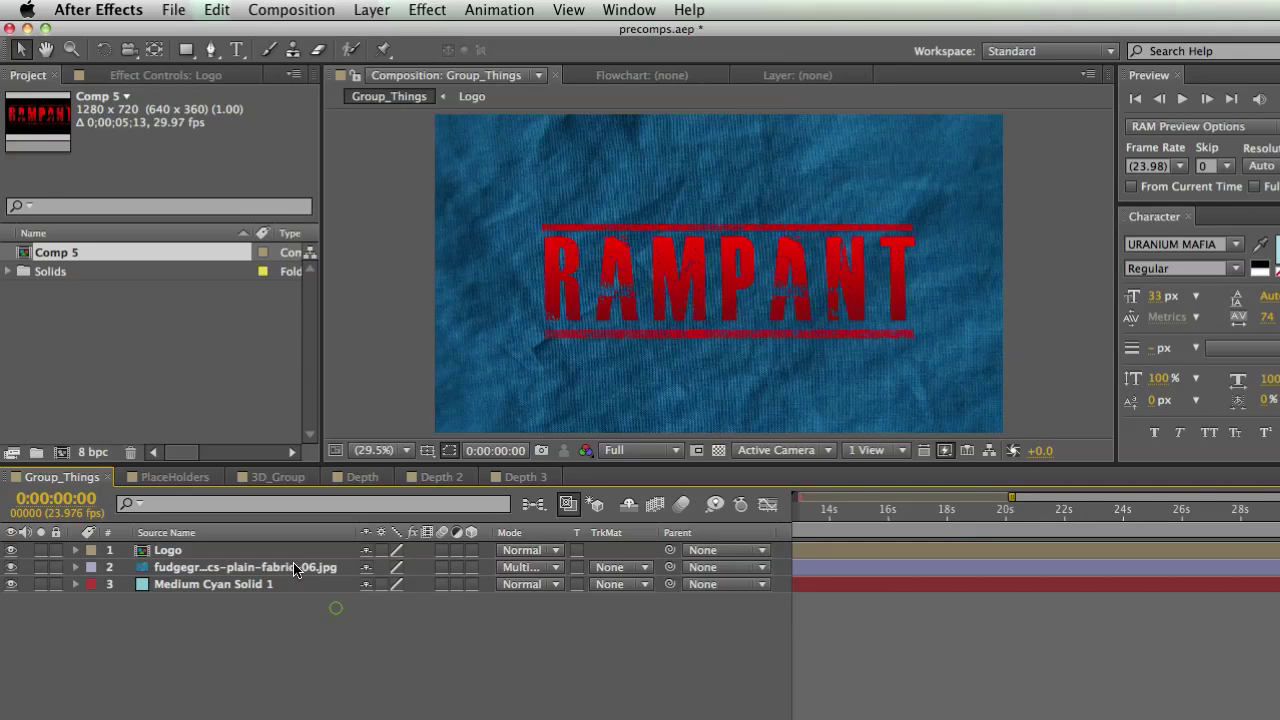
{"action": "left_click", "coordinate": [292, 550]}
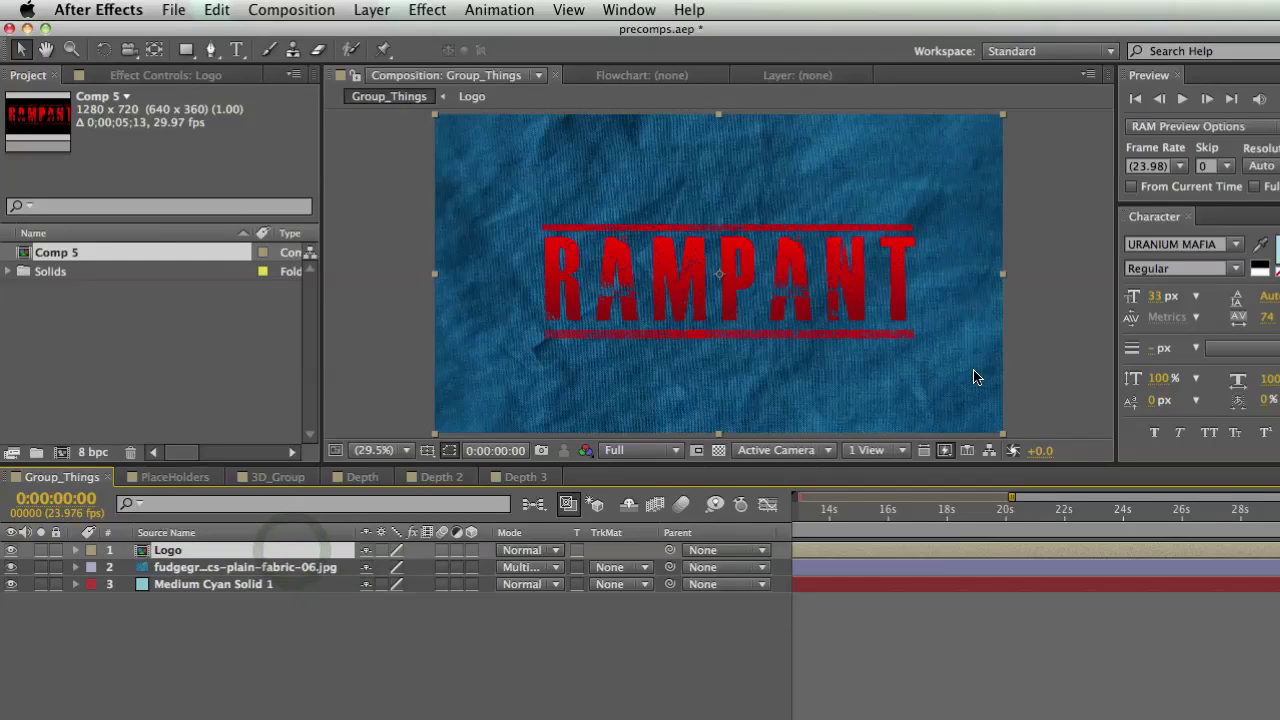
{"action": "mouse_move", "coordinate": [467, 395]}
{"action": "left_mouse_down"}
{"action": "mouse_move", "coordinate": [544, 375]}
{"action": "mouse_move", "coordinate": [516, 418]}
{"action": "mouse_move", "coordinate": [449, 400]}
{"action": "left_mouse_up"}
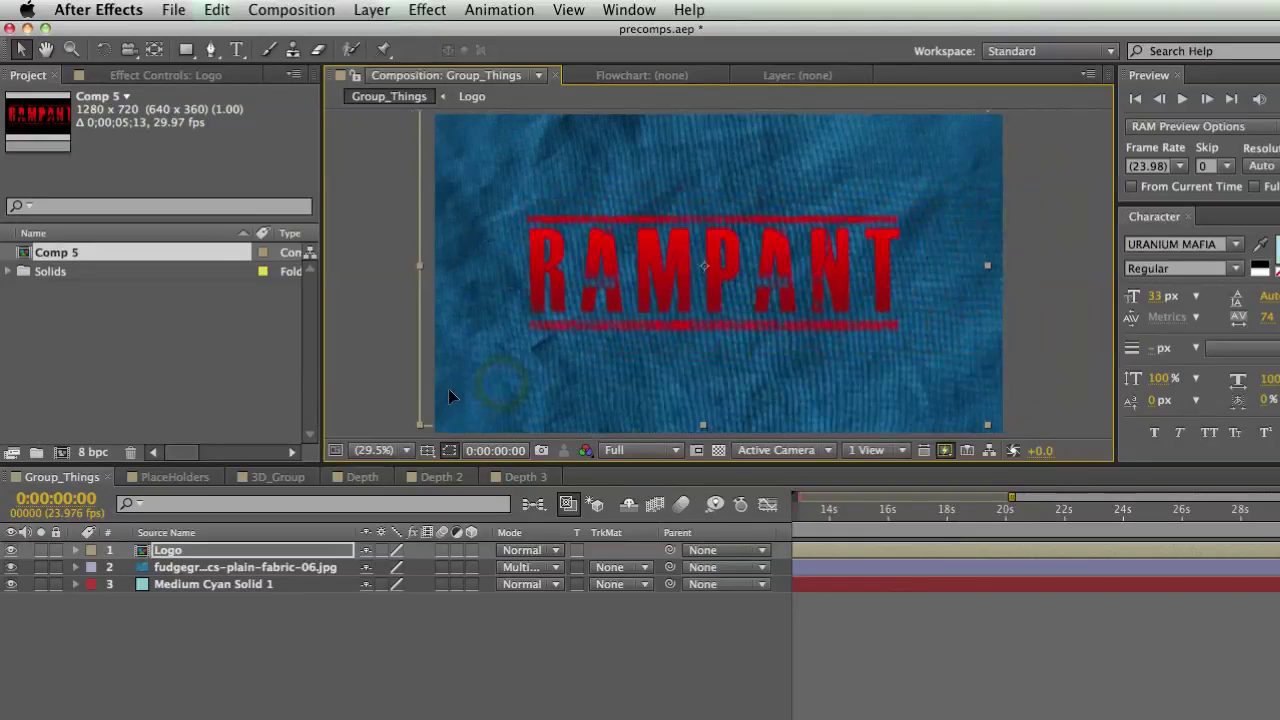
{"action": "left_click_drag", "start_coordinate": [912, 384], "coordinate": [861, 313]}
{"action": "left_click", "coordinate": [868, 258]}
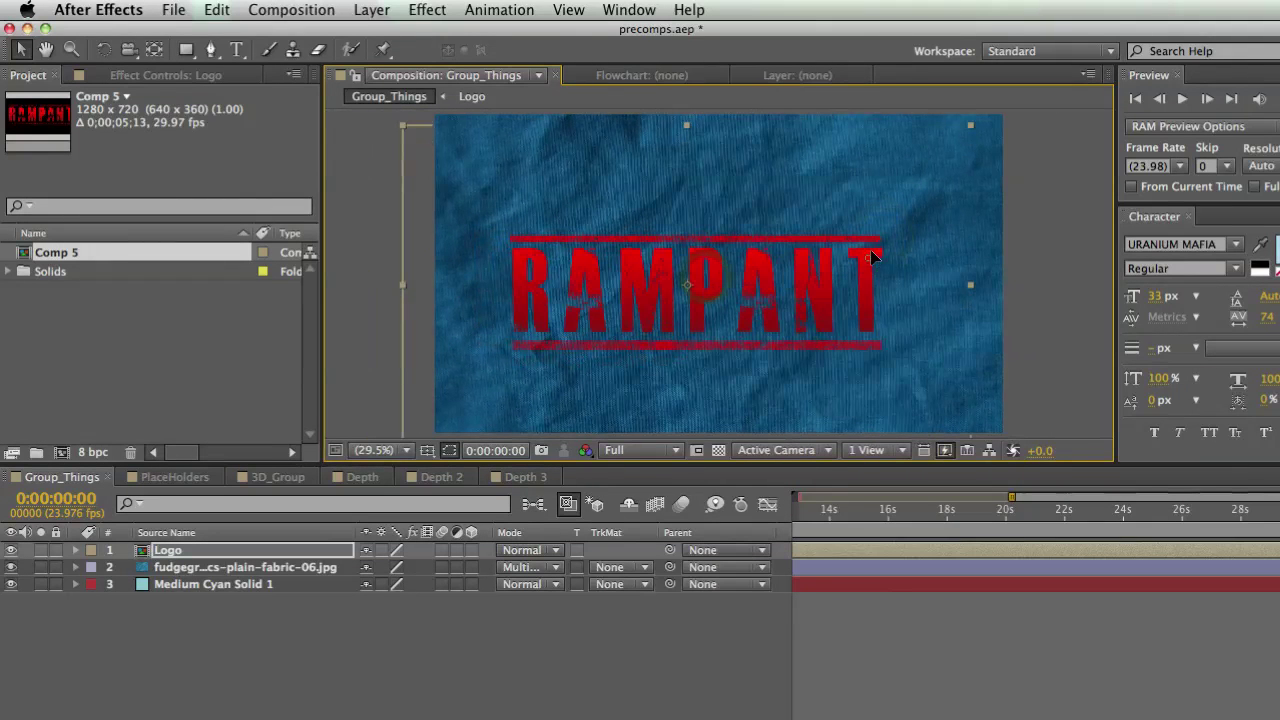
{"action": "key", "text": "ctrl+Home"}
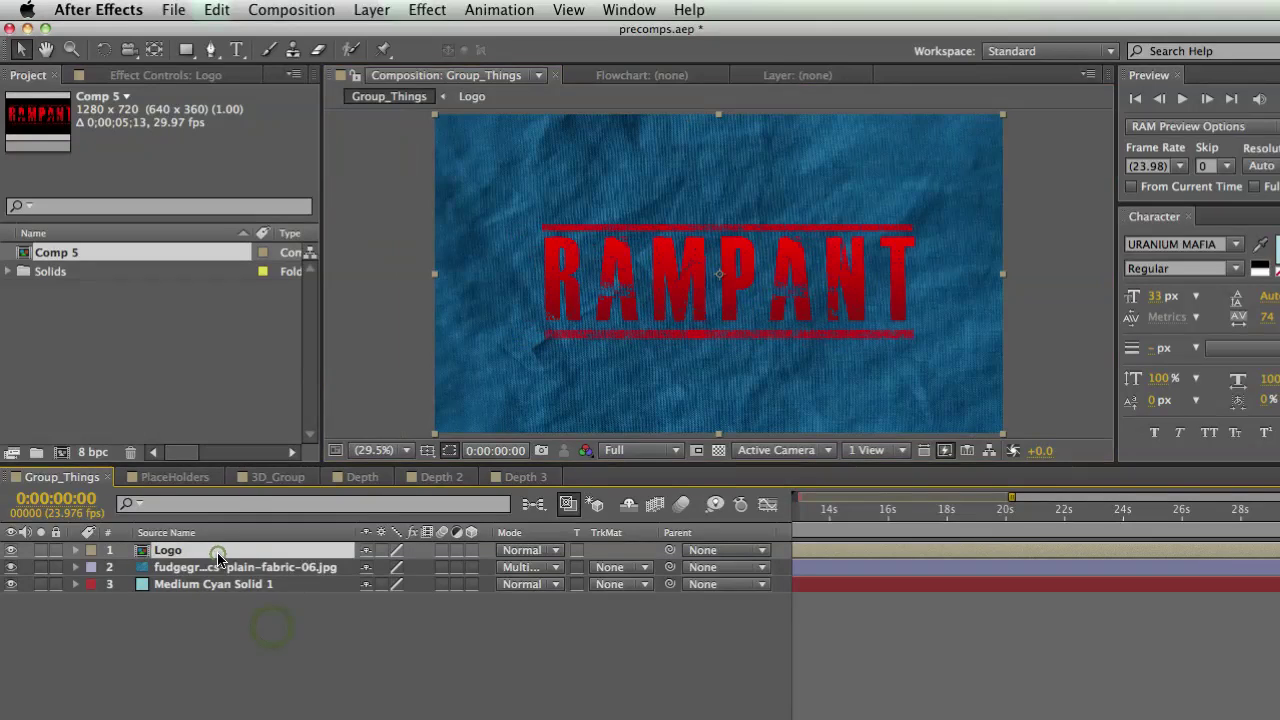
{"action": "double_click", "coordinate": [144, 552]}
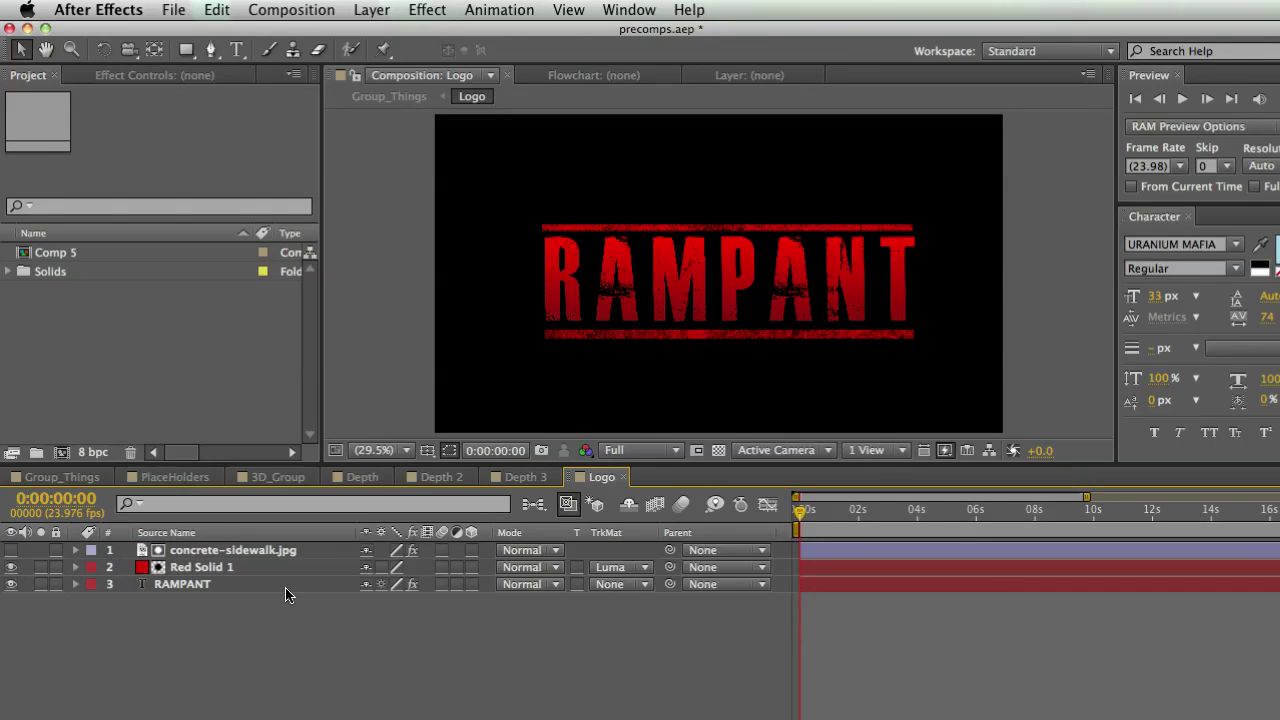
Step: Select each of the Logo comp's RAMPANT, Red Solid 1 and concrete-sidewalk.jpg layers in turn
{"action": "left_click", "coordinate": [222, 586]}
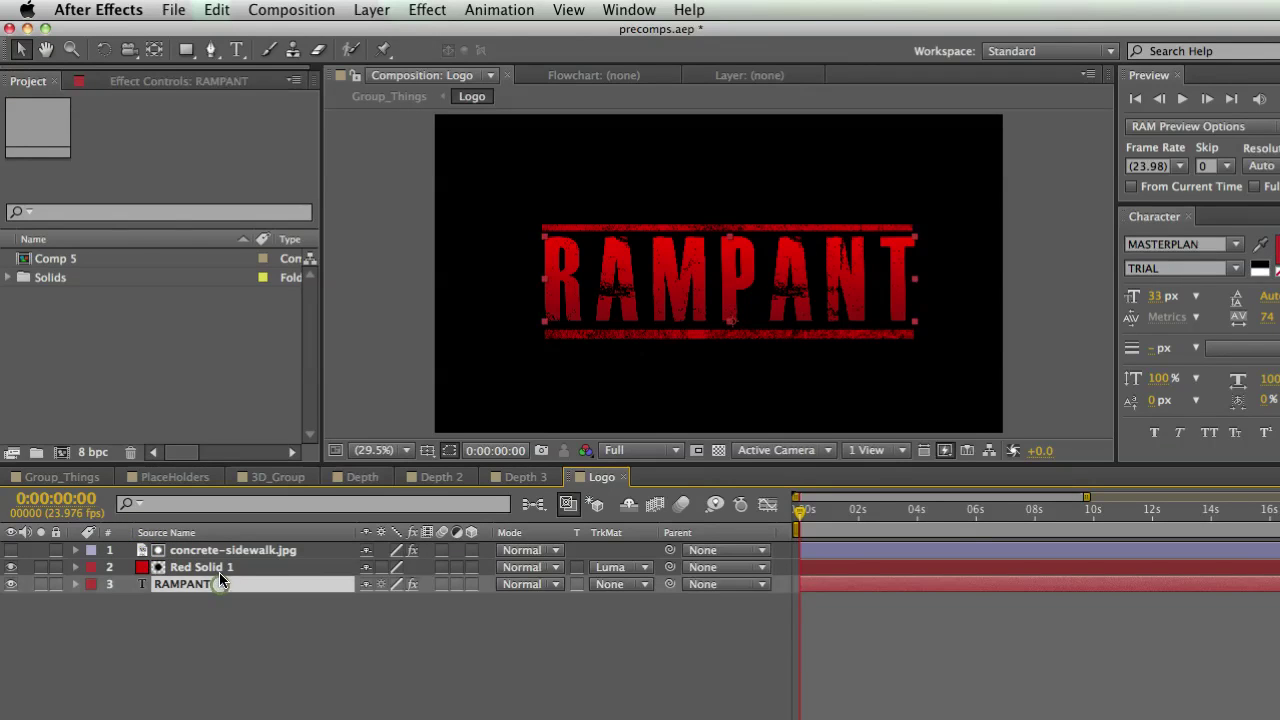
{"action": "left_click", "coordinate": [225, 568]}
{"action": "left_click", "coordinate": [239, 551]}
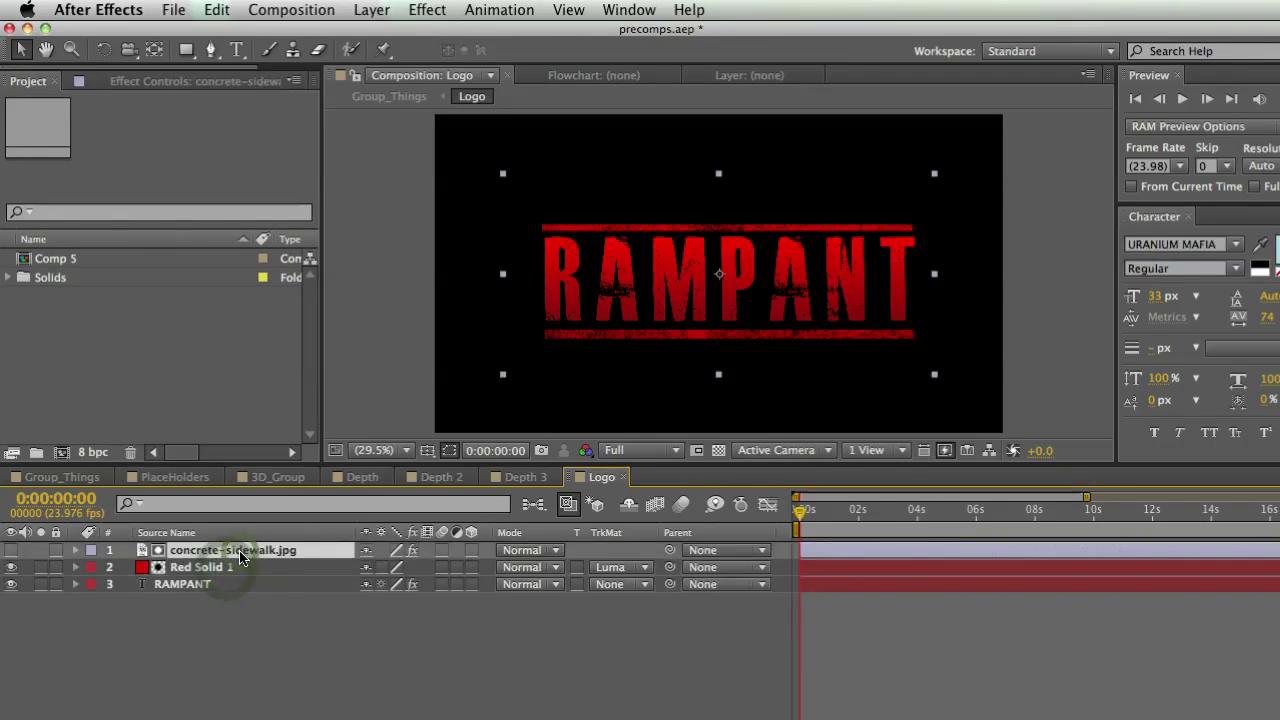
{"action": "left_click", "coordinate": [414, 677]}
{"action": "left_click", "coordinate": [229, 567]}
{"action": "left_click", "coordinate": [226, 585]}
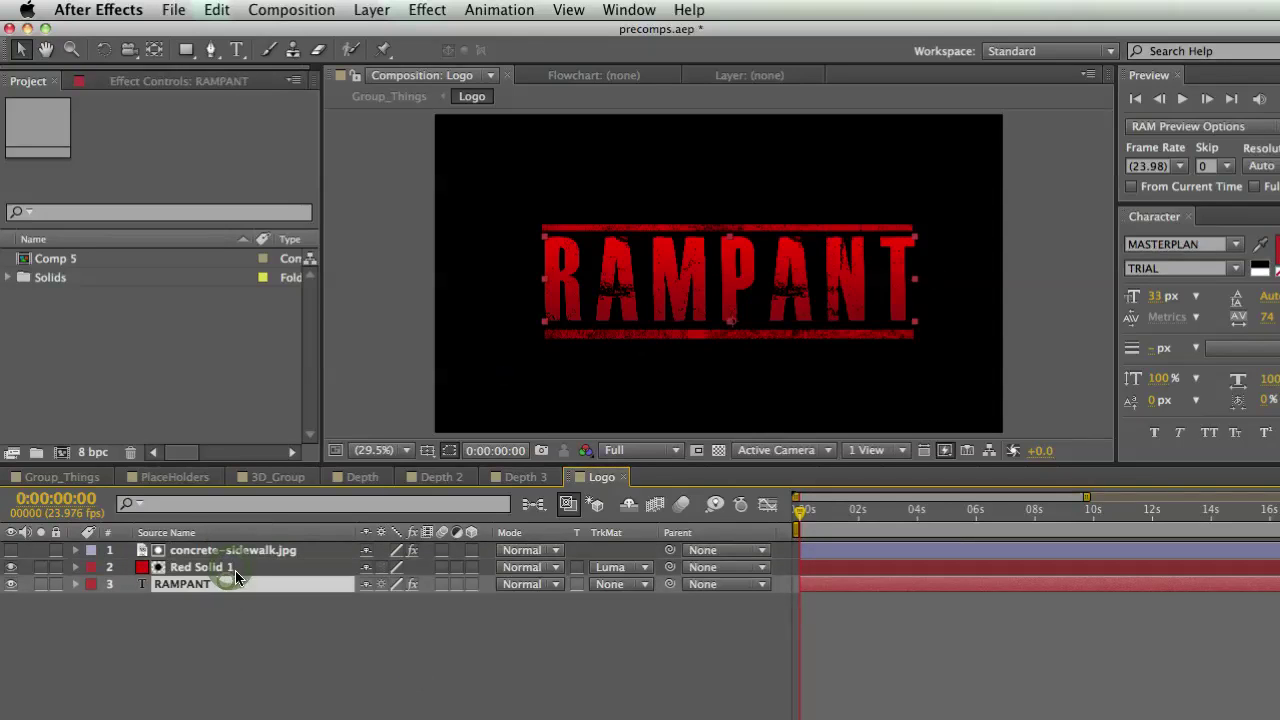
Step: Close the Logo timeline and reselect the Logo layer in Group_Things
{"action": "left_click", "coordinate": [622, 478]}
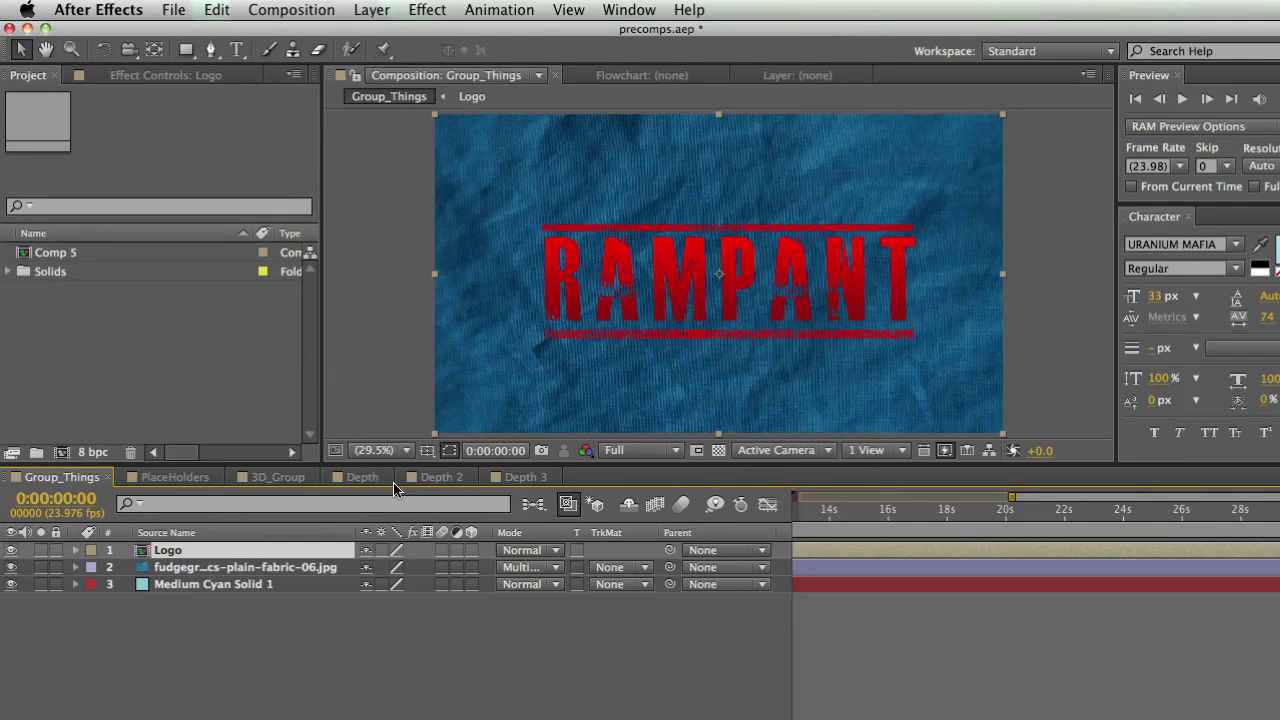
{"action": "left_click", "coordinate": [297, 636]}
{"action": "left_click", "coordinate": [205, 551]}
Step: With the Logo comp selected in the Project panel, create a new Comp 6
{"action": "left_click", "coordinate": [8, 273]}
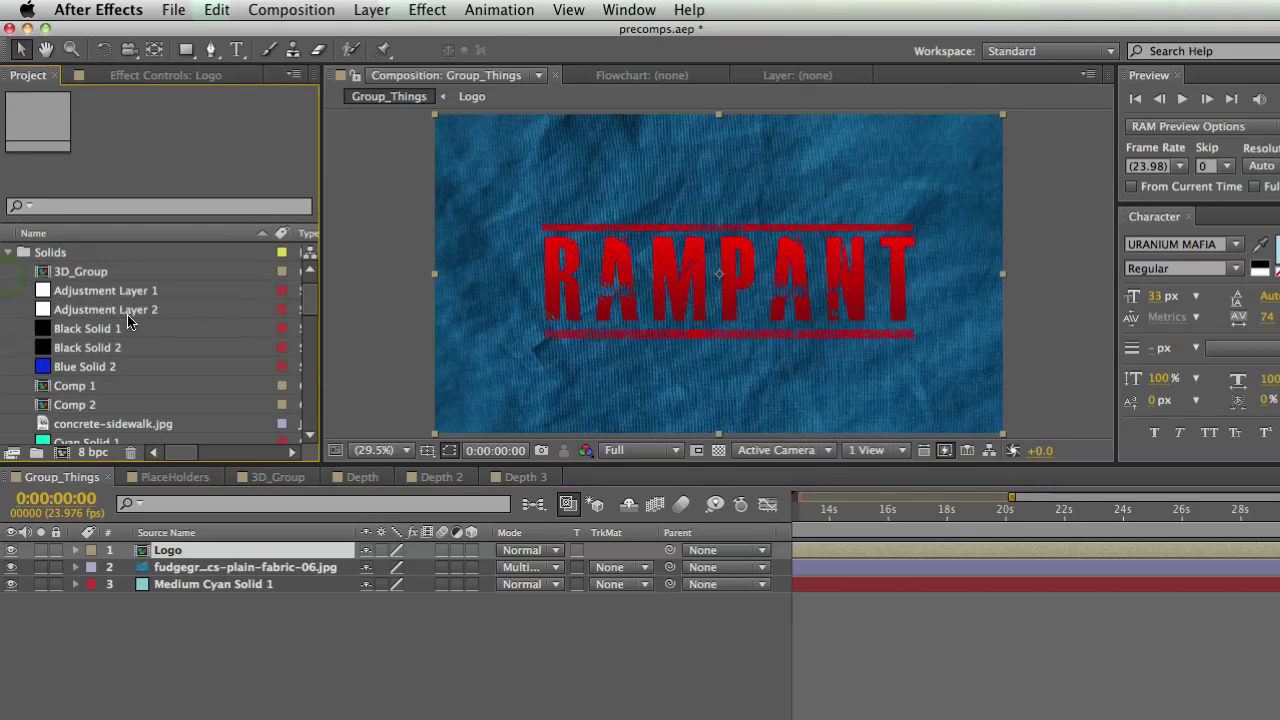
{"action": "scroll", "coordinate": [135, 333], "scroll_direction": "down", "scroll_amount": 2}
{"action": "scroll", "coordinate": [135, 333], "scroll_direction": "down", "scroll_amount": 3}
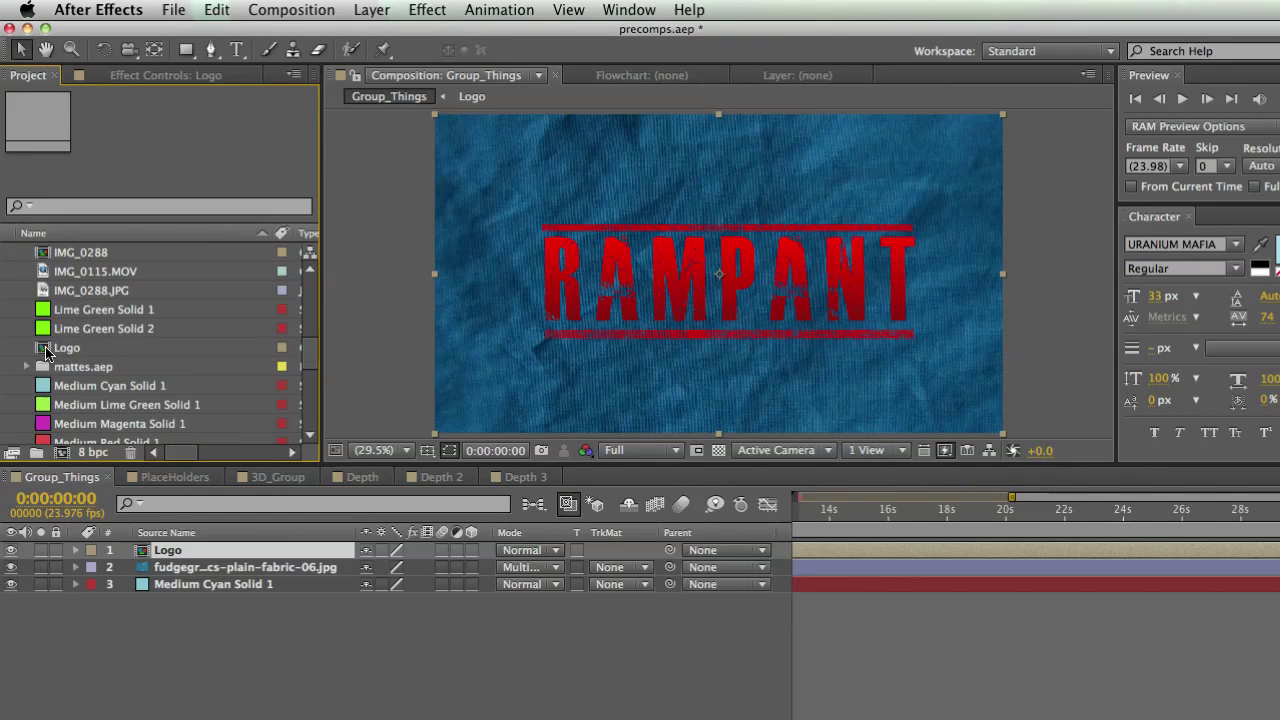
{"action": "left_click", "coordinate": [42, 349]}
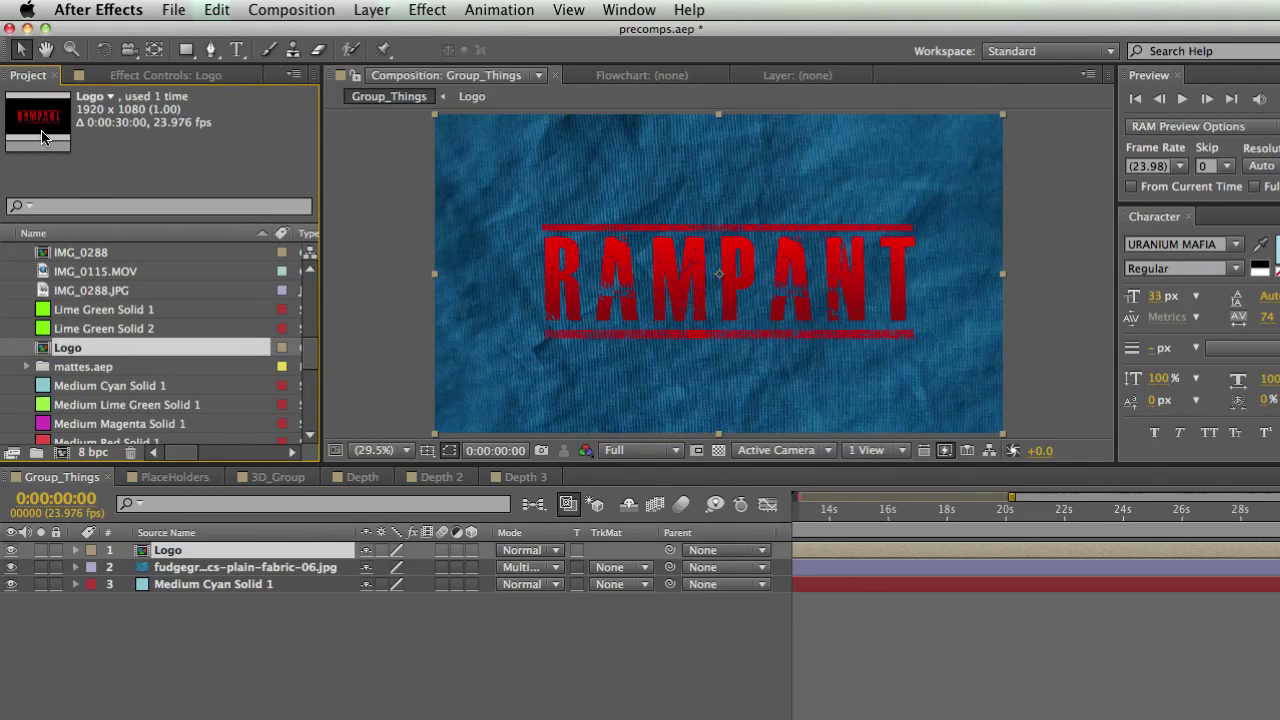
{"action": "left_click", "coordinate": [66, 455]}
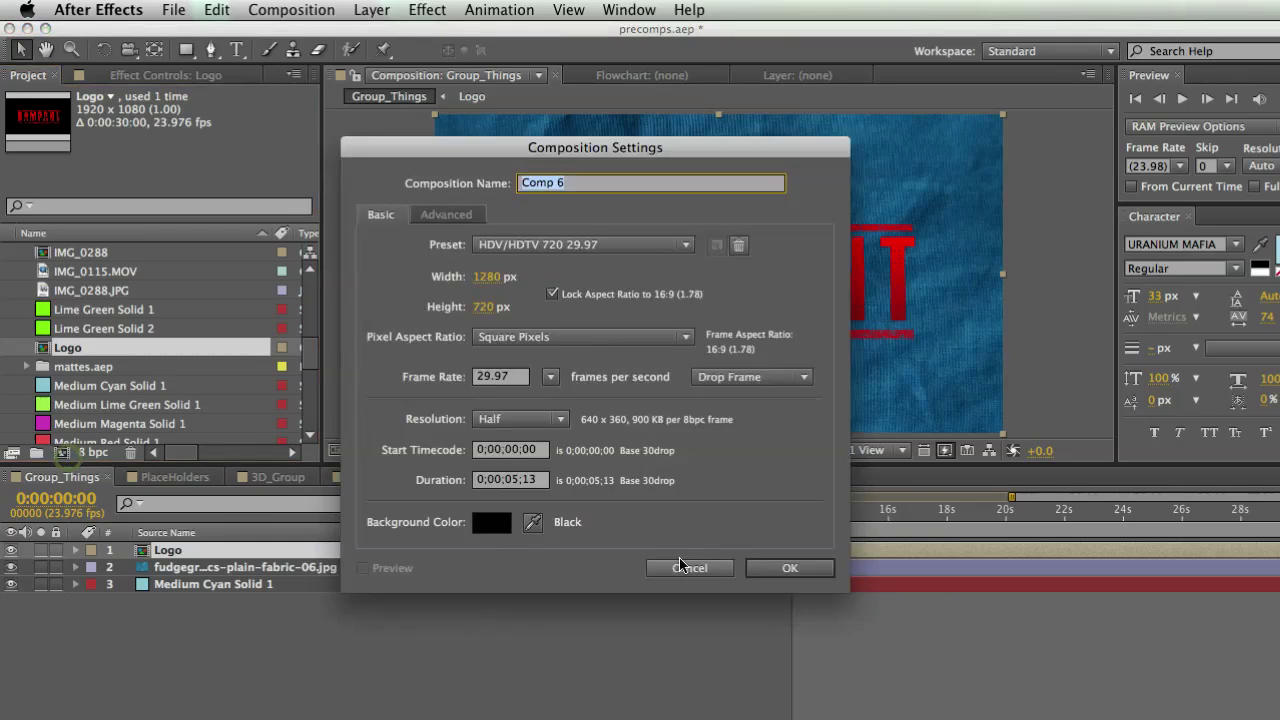
{"action": "left_click", "coordinate": [787, 566]}
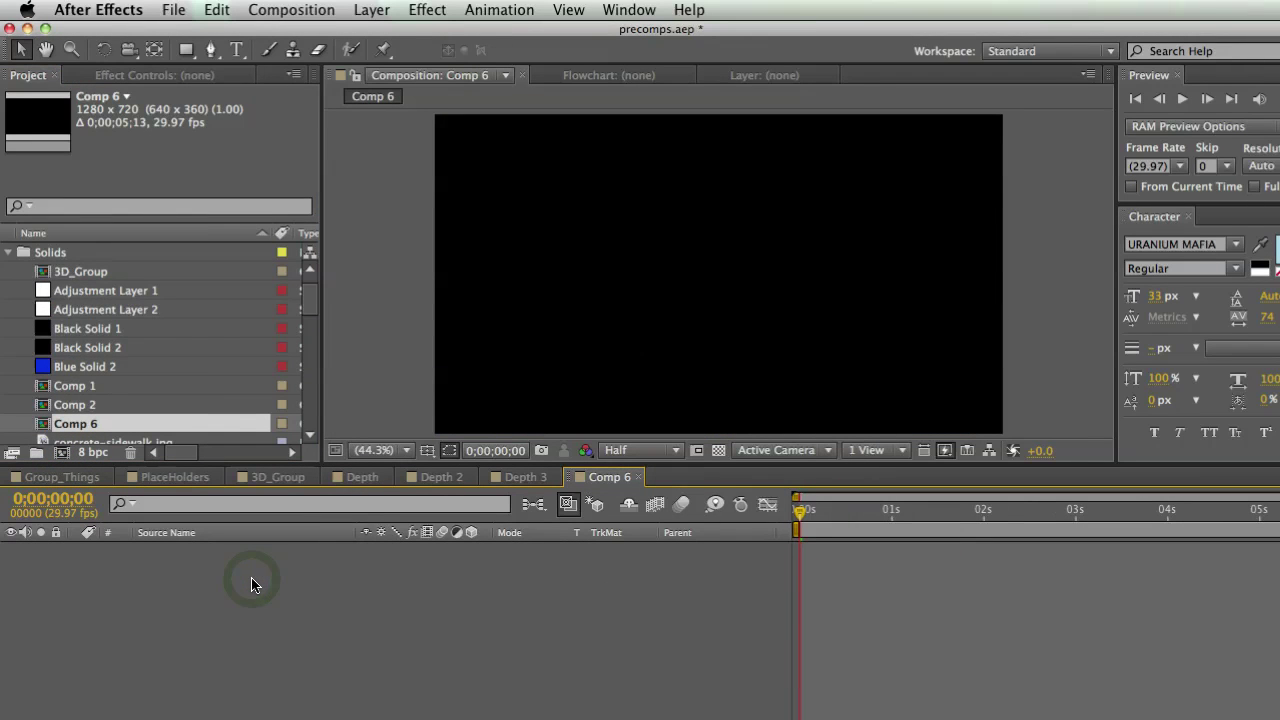
Step: Add Logo as a layer in Comp 6 and scale it down to 56%
{"action": "scroll", "coordinate": [173, 366], "scroll_direction": "down", "scroll_amount": 5}
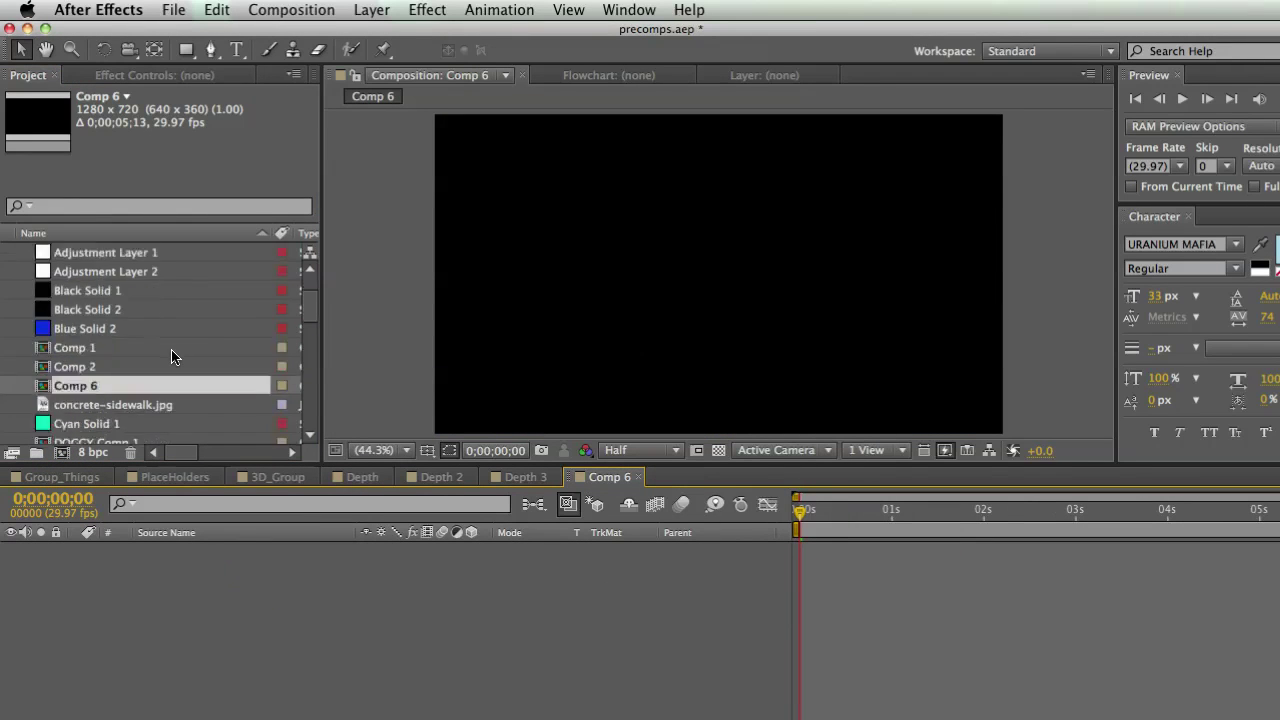
{"action": "left_click_drag", "start_coordinate": [52, 395], "coordinate": [160, 555]}
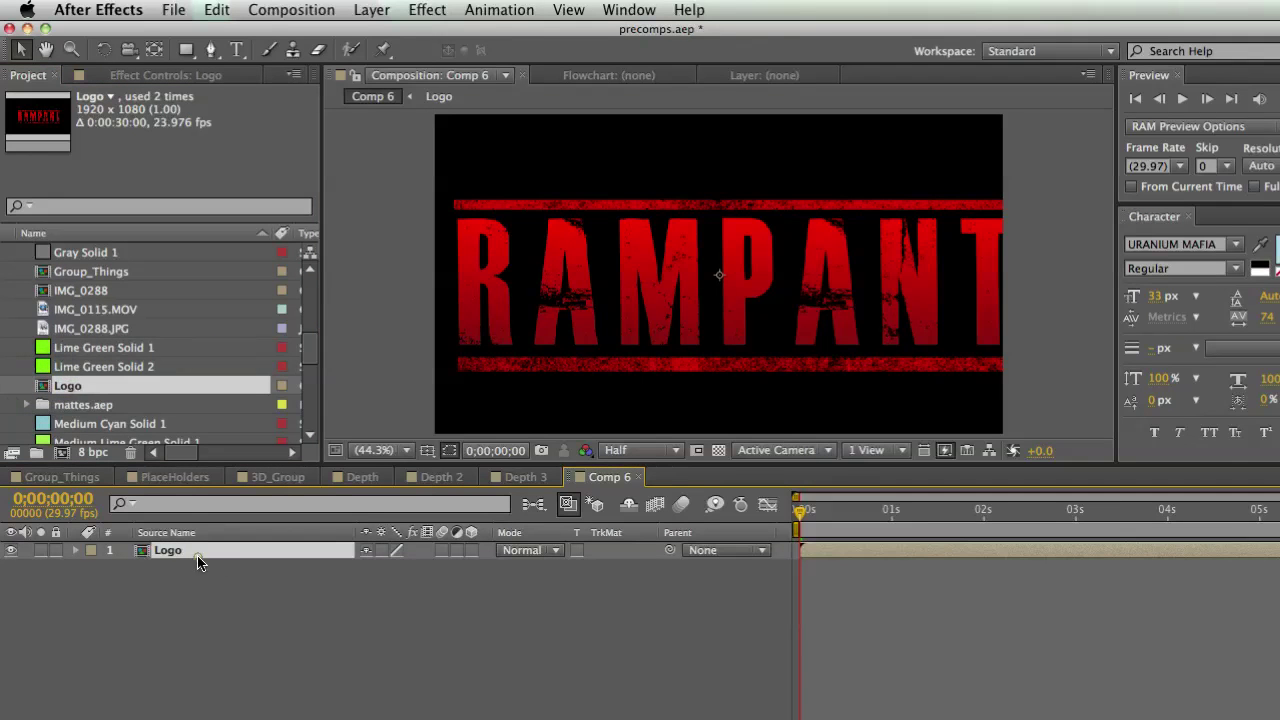
{"action": "key", "text": "s"}
{"action": "left_click_drag", "start_coordinate": [420, 567], "coordinate": [390, 567]}
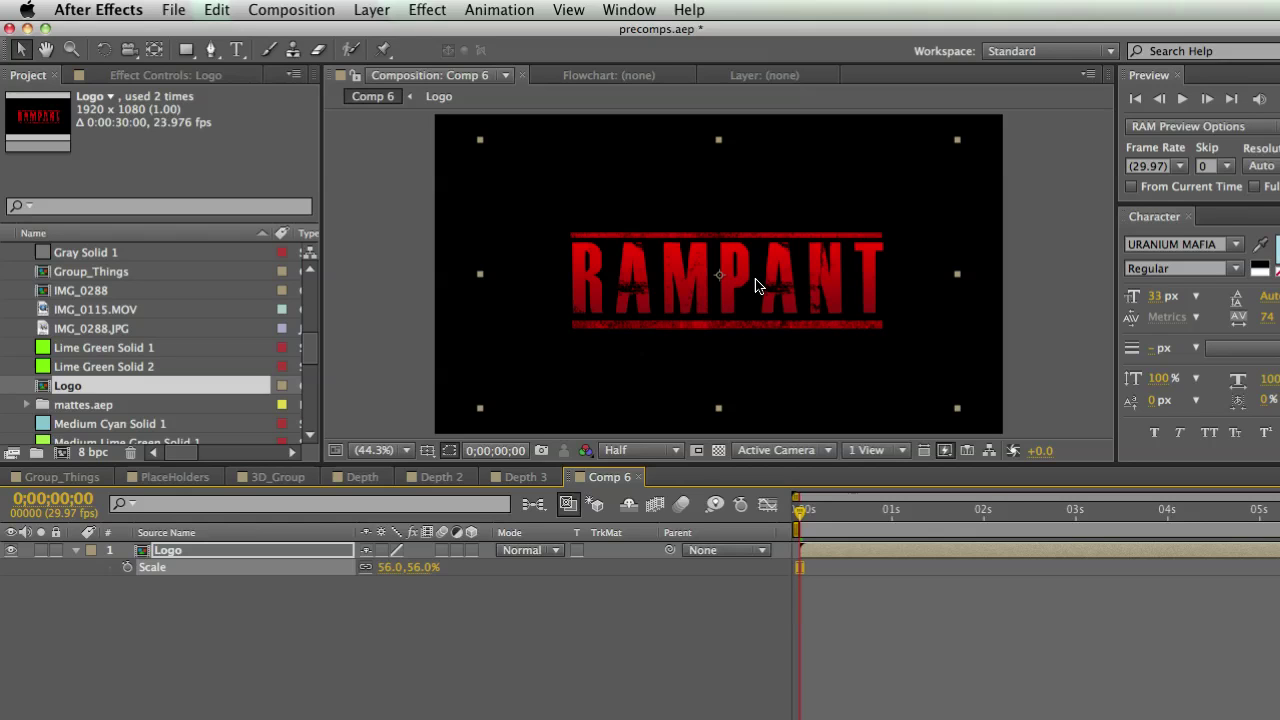
Step: Solo the Logo layer in Group_Things and add Group_Things to the render queue
{"action": "left_click", "coordinate": [62, 477]}
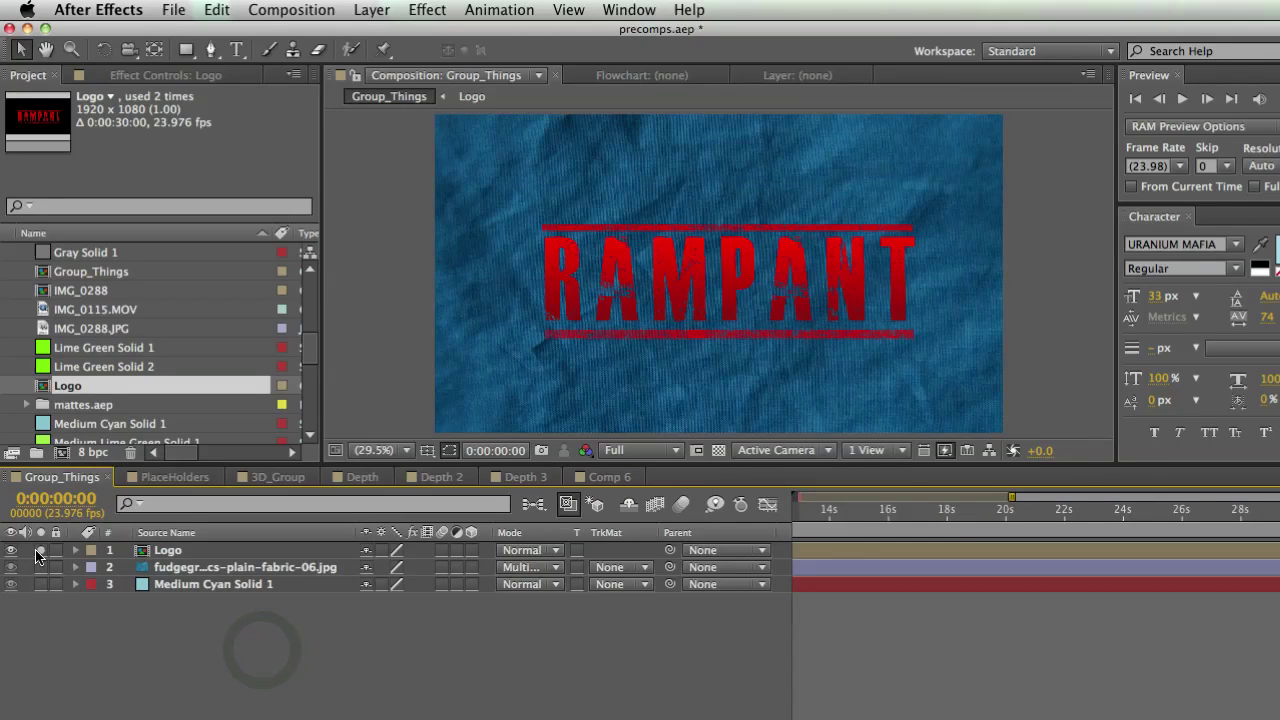
{"action": "left_click", "coordinate": [40, 550]}
{"action": "left_click", "coordinate": [213, 553]}
{"action": "key", "text": "super+m"}
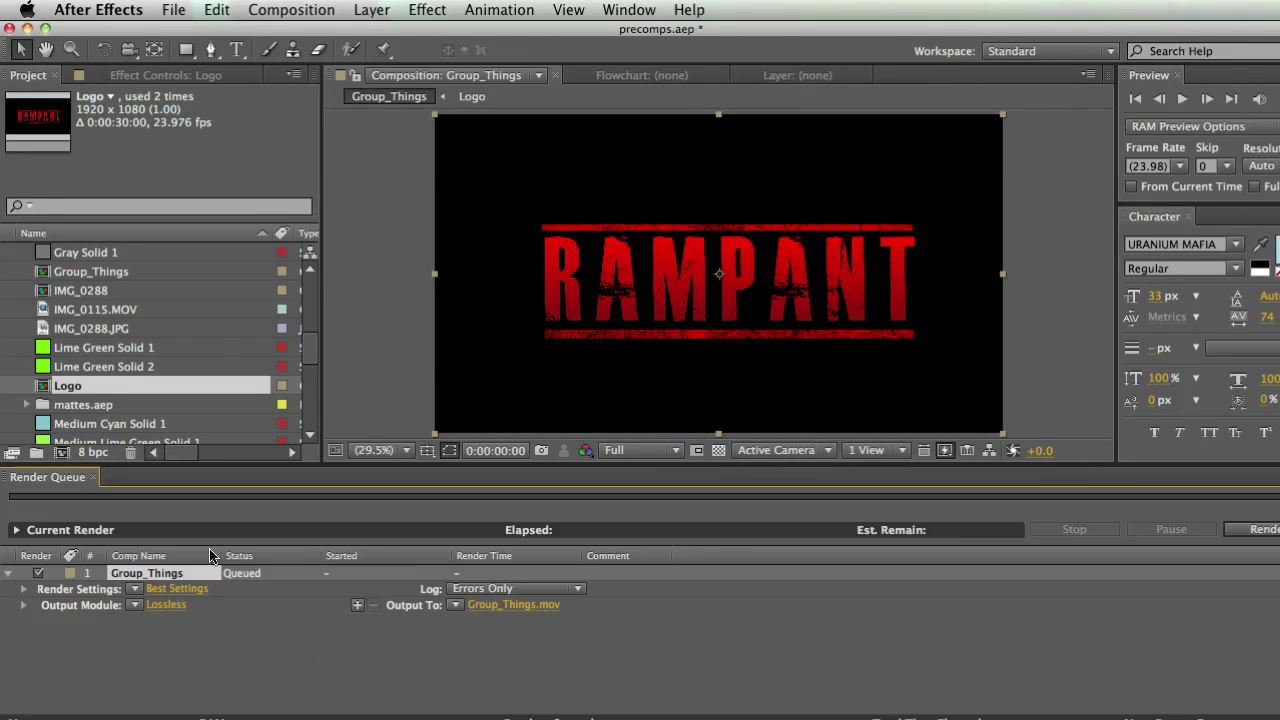
{"action": "left_click", "coordinate": [496, 608]}
Step: Close the Render Queue and create an empty 1280×720 Comp 7
{"action": "left_click", "coordinate": [94, 477]}
{"action": "left_click", "coordinate": [177, 617]}
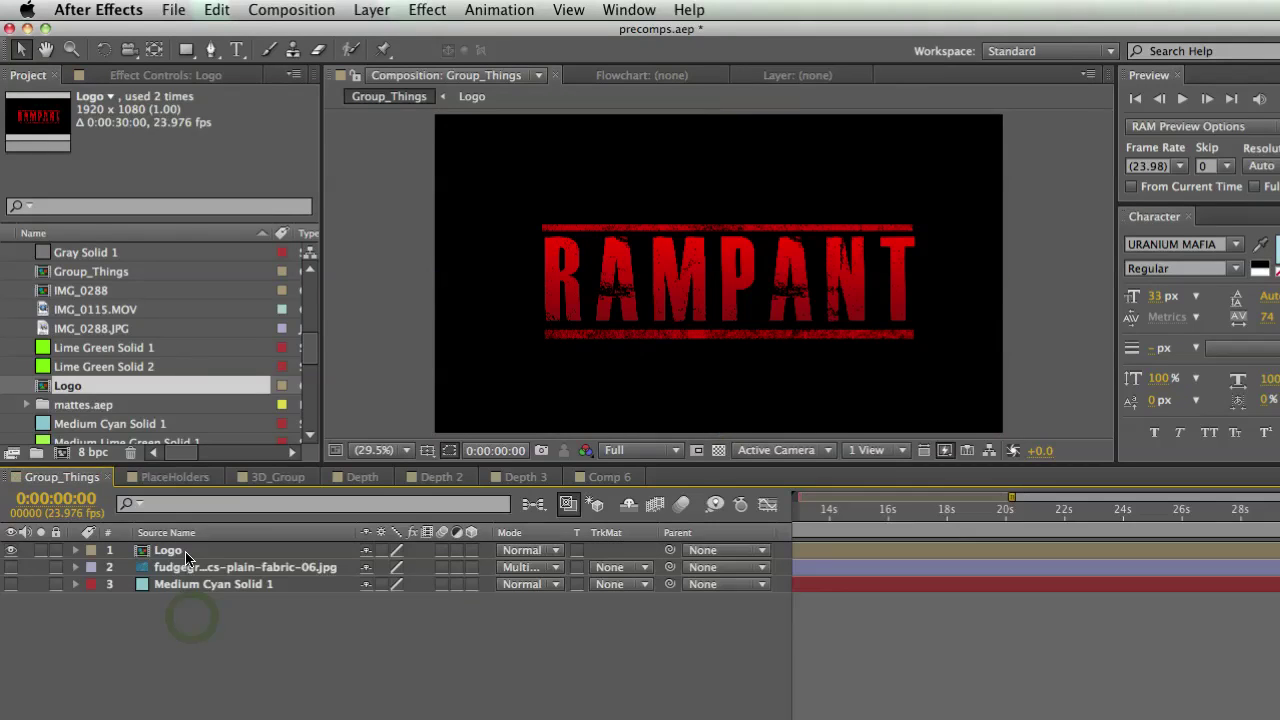
{"action": "left_click", "coordinate": [186, 555]}
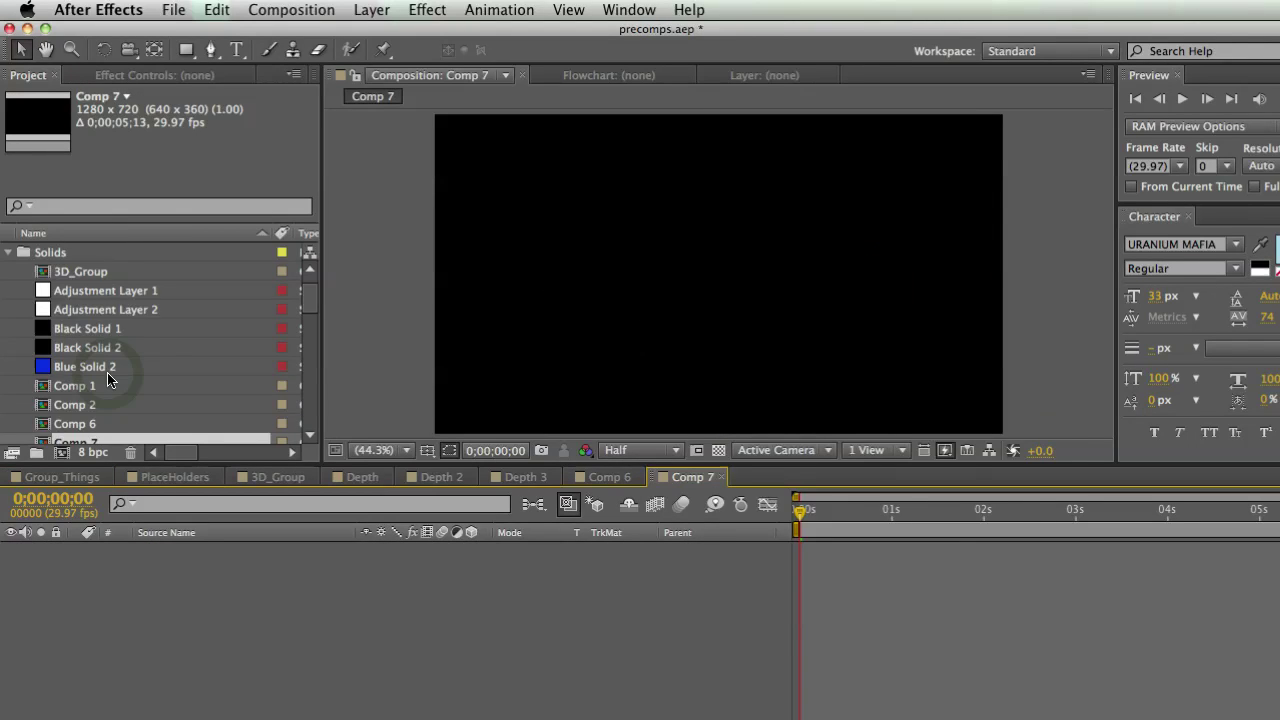
Step: Paste Logo into Comp 7 at 174% and apply Fast Blur with Blurriness 35
{"action": "key", "text": "super+v"}
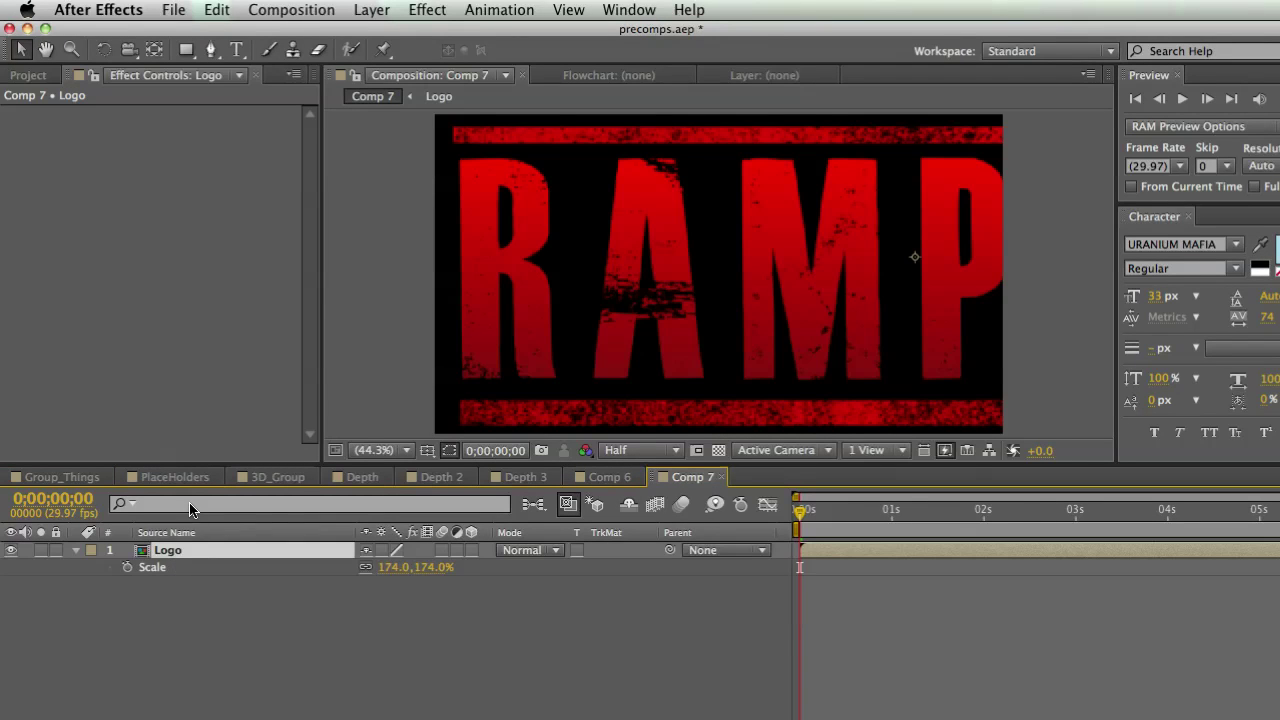
{"action": "right_click", "coordinate": [143, 158]}
{"action": "mouse_move", "coordinate": [228, 355]}
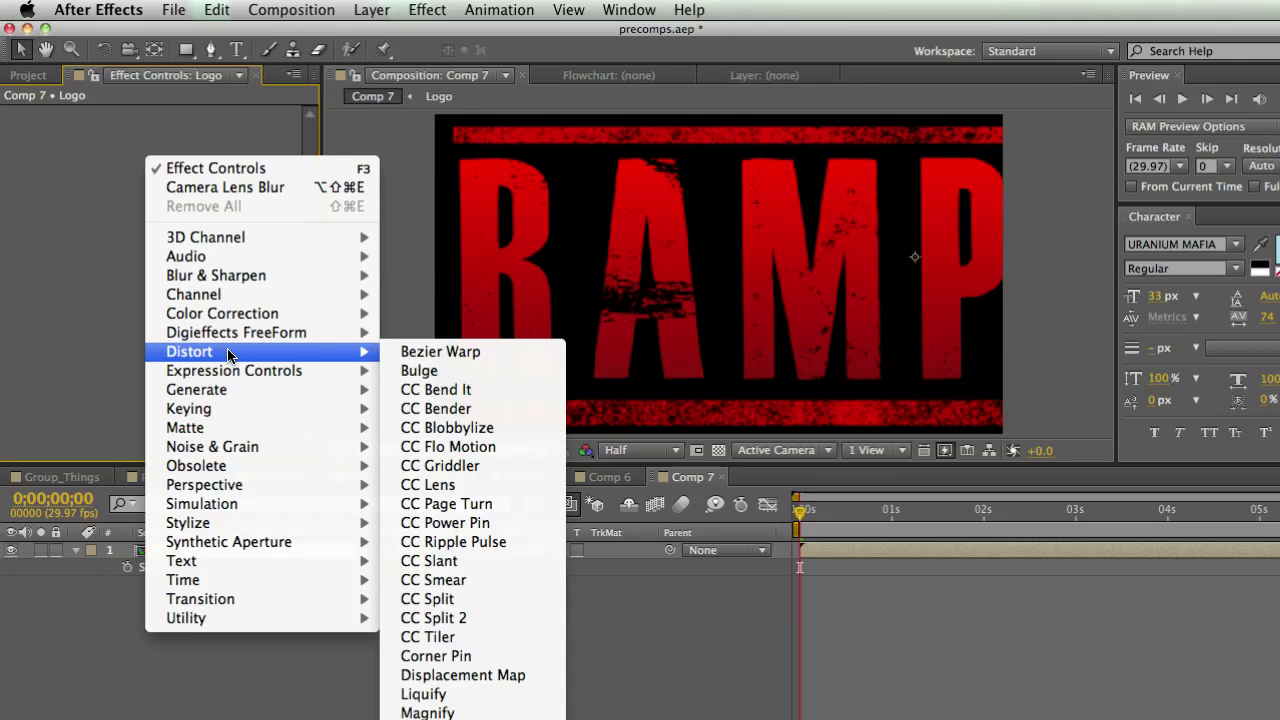
{"action": "mouse_move", "coordinate": [250, 276]}
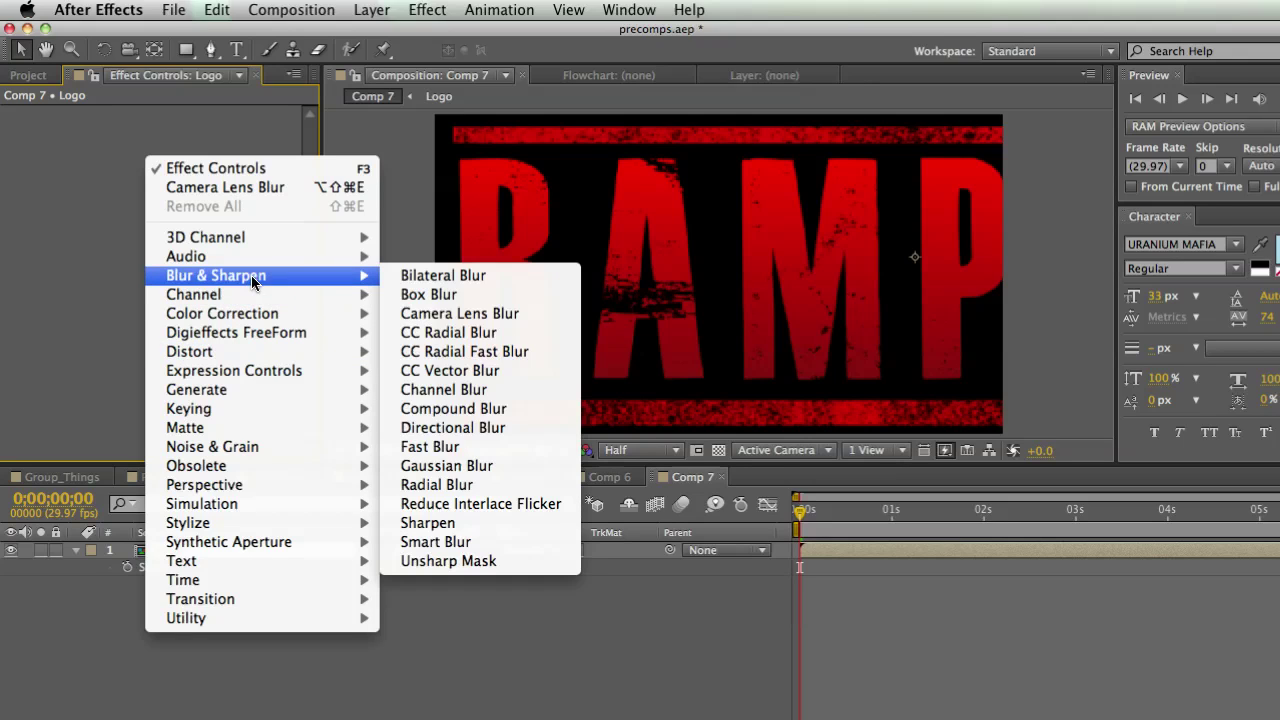
{"action": "left_click", "coordinate": [445, 458]}
{"action": "left_click_drag", "start_coordinate": [186, 131], "coordinate": [218, 131]}
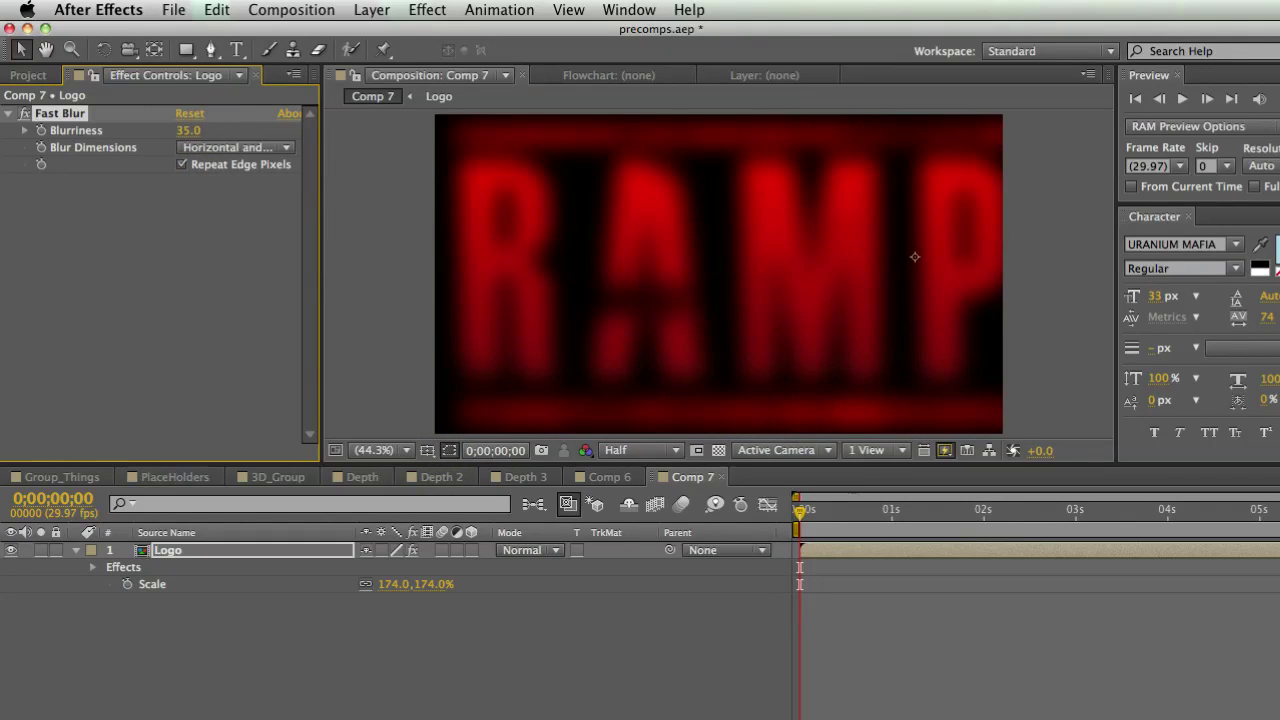
Step: Deselect the effect and layer, then open the Logo precomp by double-clicking it
{"action": "left_click", "coordinate": [129, 287]}
{"action": "left_click", "coordinate": [191, 623]}
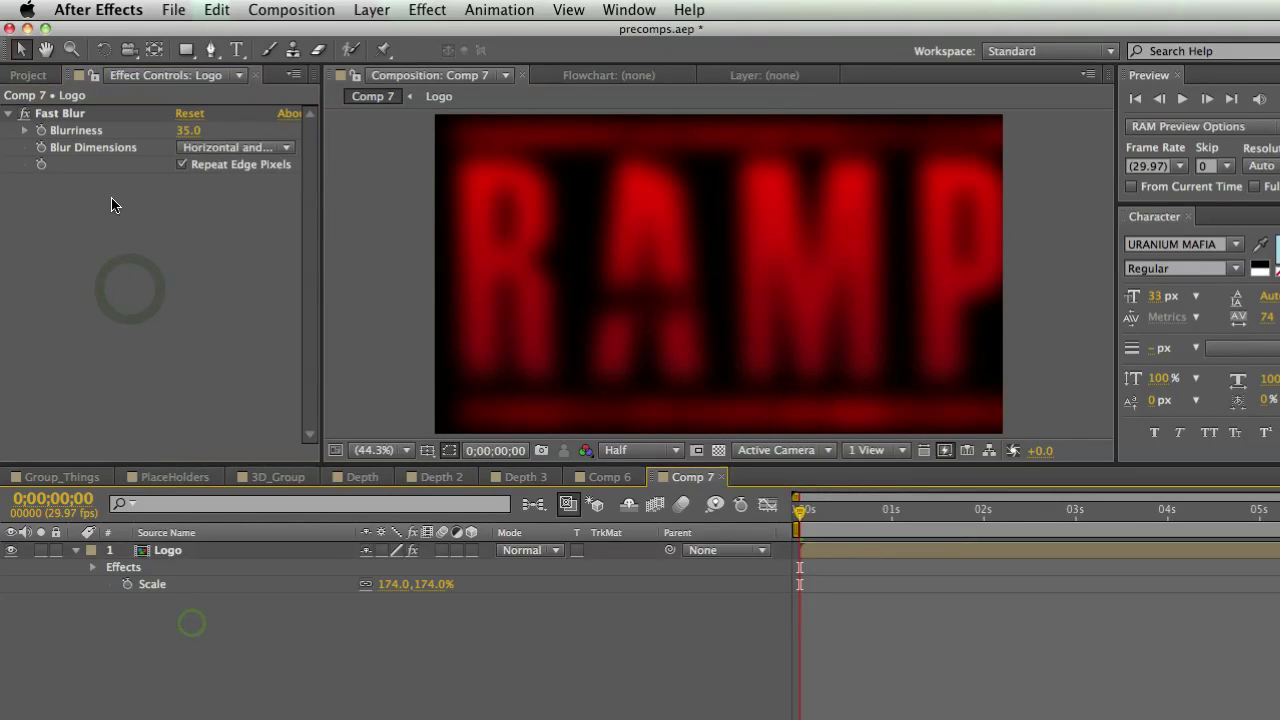
{"action": "double_click", "coordinate": [129, 560]}
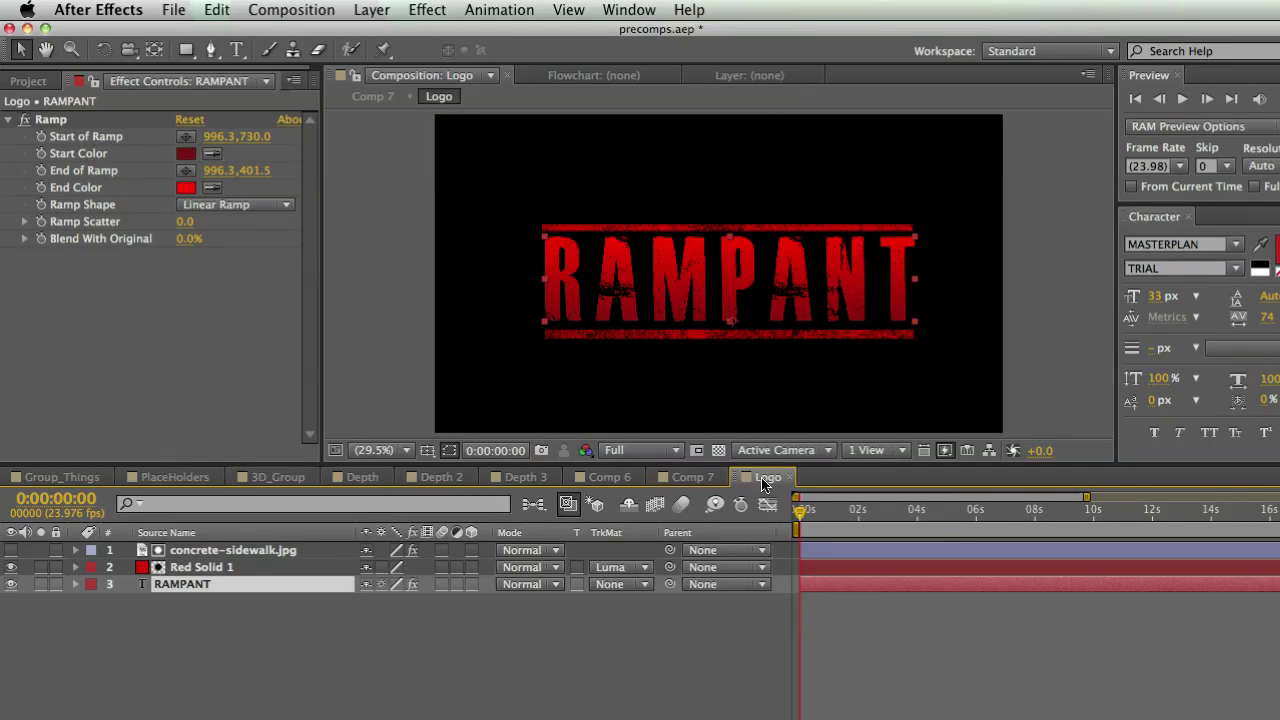
Step: Step through Comp 7, Comp 6 and Group_Things to the Logo comp and select RAMPANT
{"action": "left_click", "coordinate": [692, 477]}
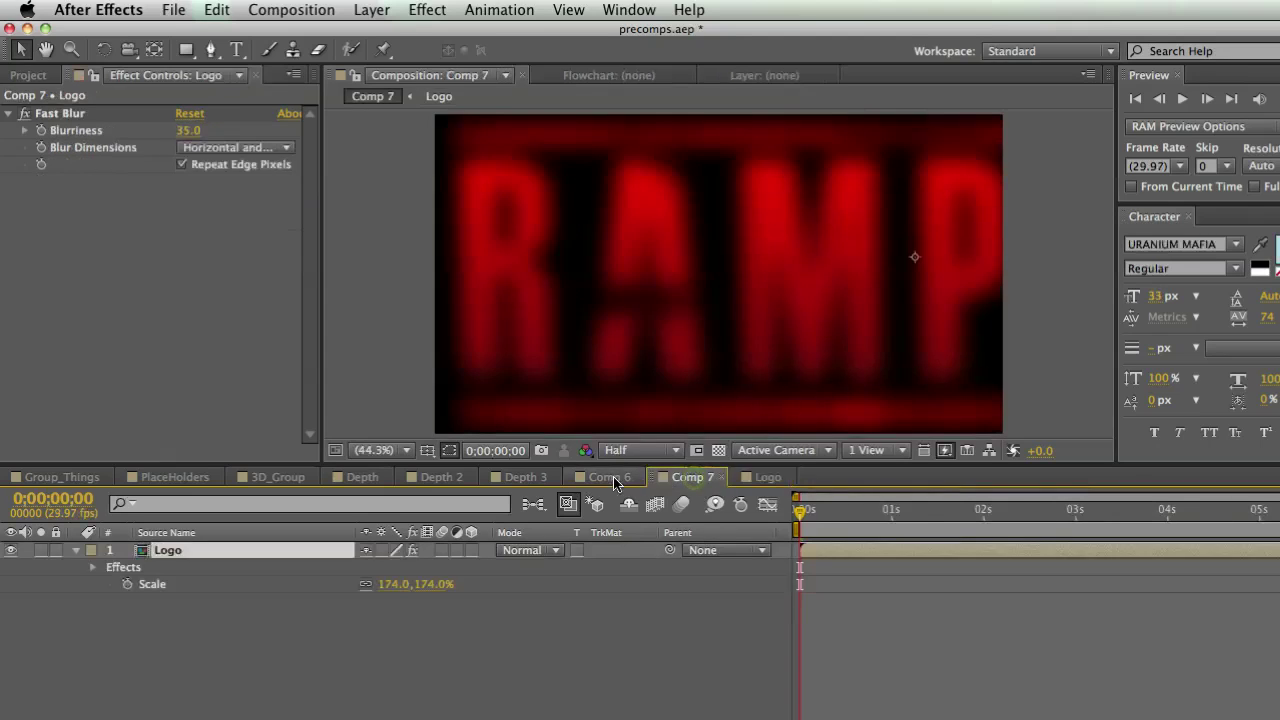
{"action": "left_click", "coordinate": [610, 477]}
{"action": "left_click", "coordinate": [62, 477]}
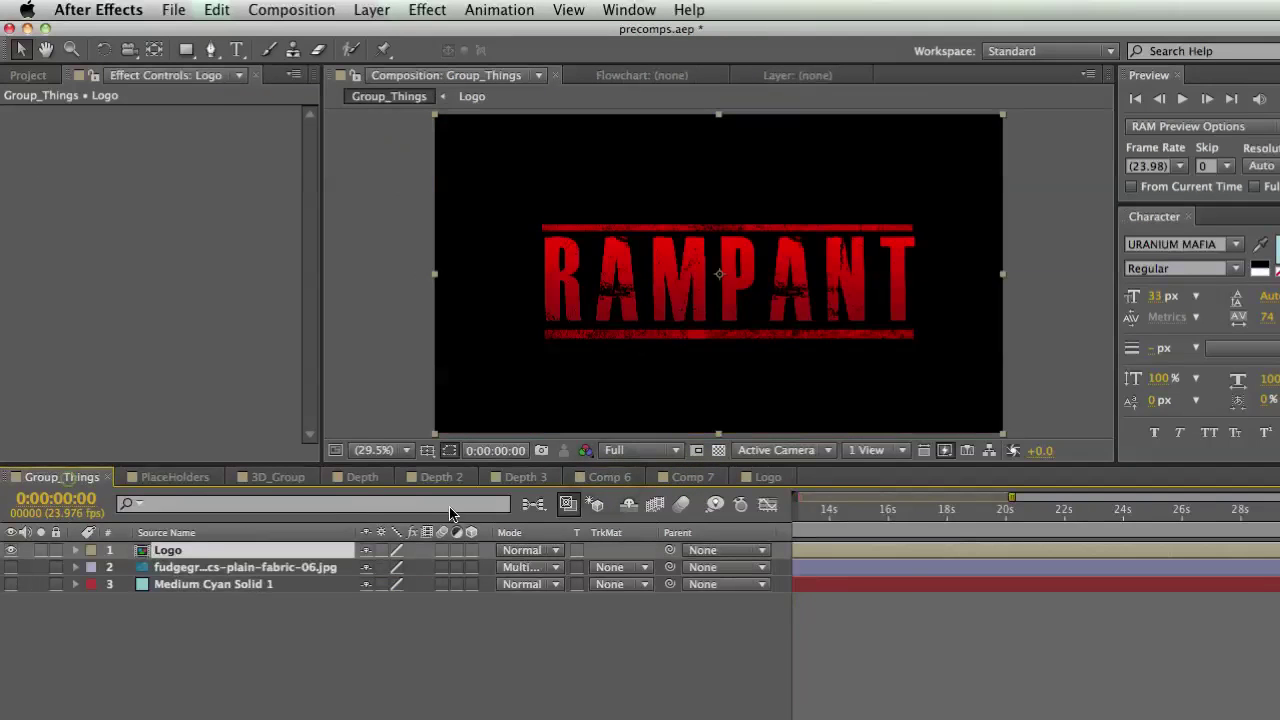
{"action": "left_click", "coordinate": [755, 478]}
{"action": "left_click", "coordinate": [160, 680]}
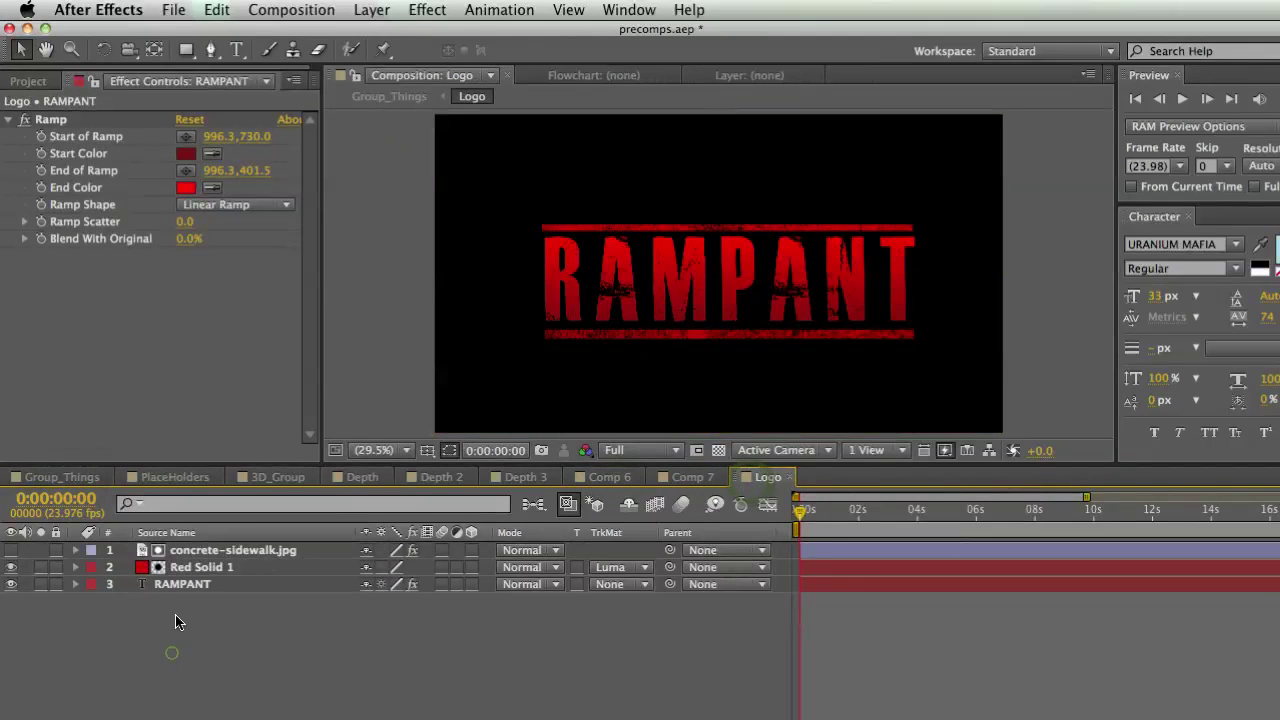
{"action": "left_click", "coordinate": [200, 584]}
Step: Change RAMPANT's gradient to a blue start colour and a green end colour
{"action": "left_click", "coordinate": [185, 189]}
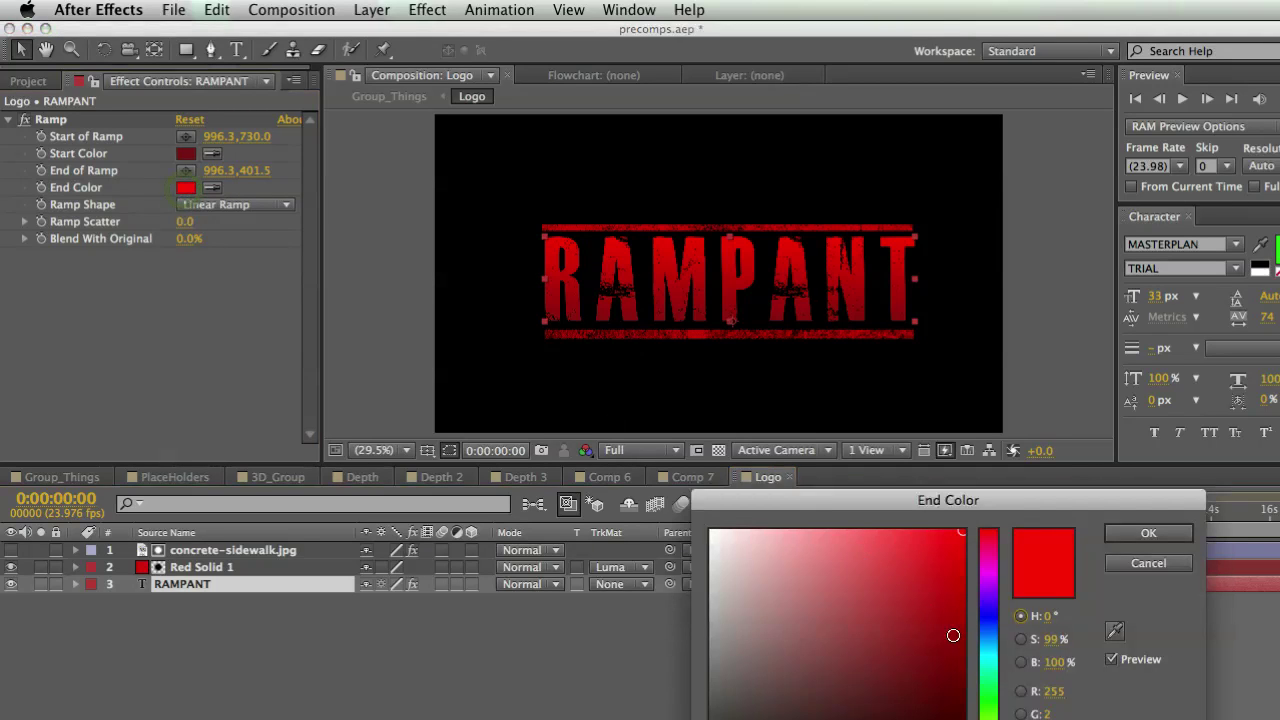
{"action": "left_click", "coordinate": [986, 681]}
{"action": "left_click", "coordinate": [1147, 533]}
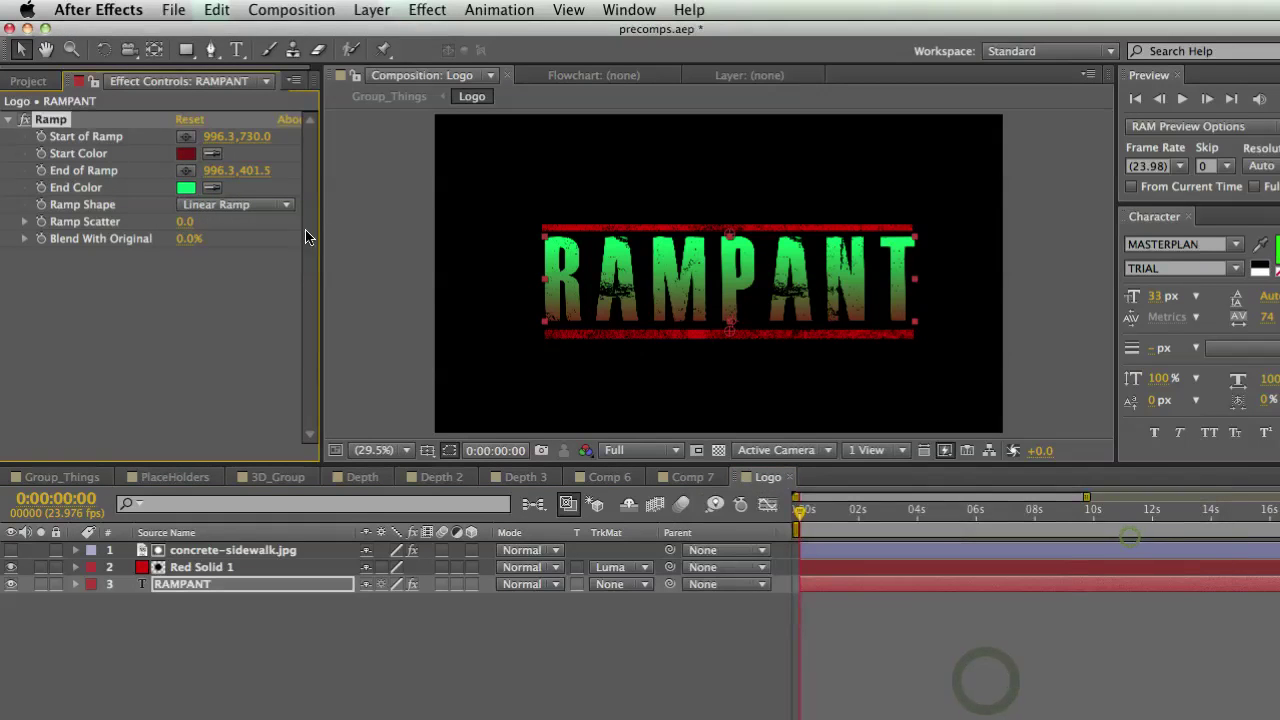
{"action": "left_click", "coordinate": [185, 153]}
{"action": "left_click", "coordinate": [988, 630]}
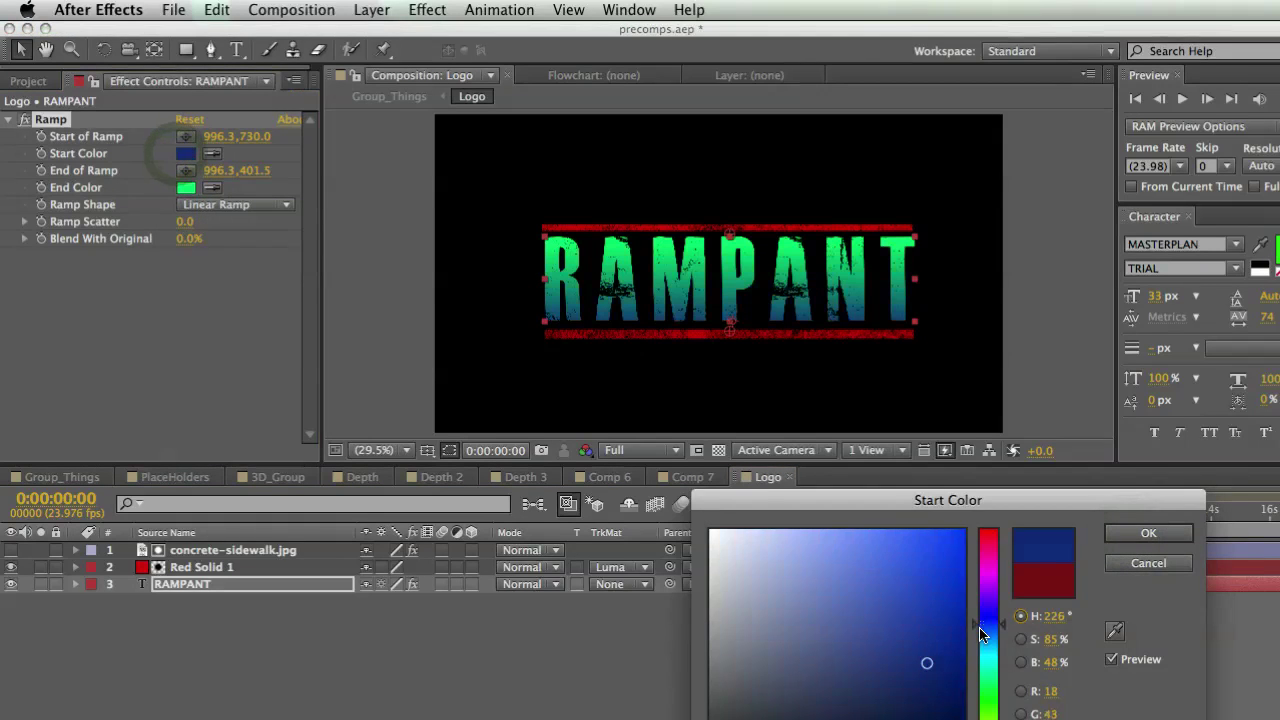
{"action": "left_click", "coordinate": [1124, 536]}
Step: Recolour Red Solid 1 to turquoise through its Solid Settings
{"action": "left_click", "coordinate": [312, 636]}
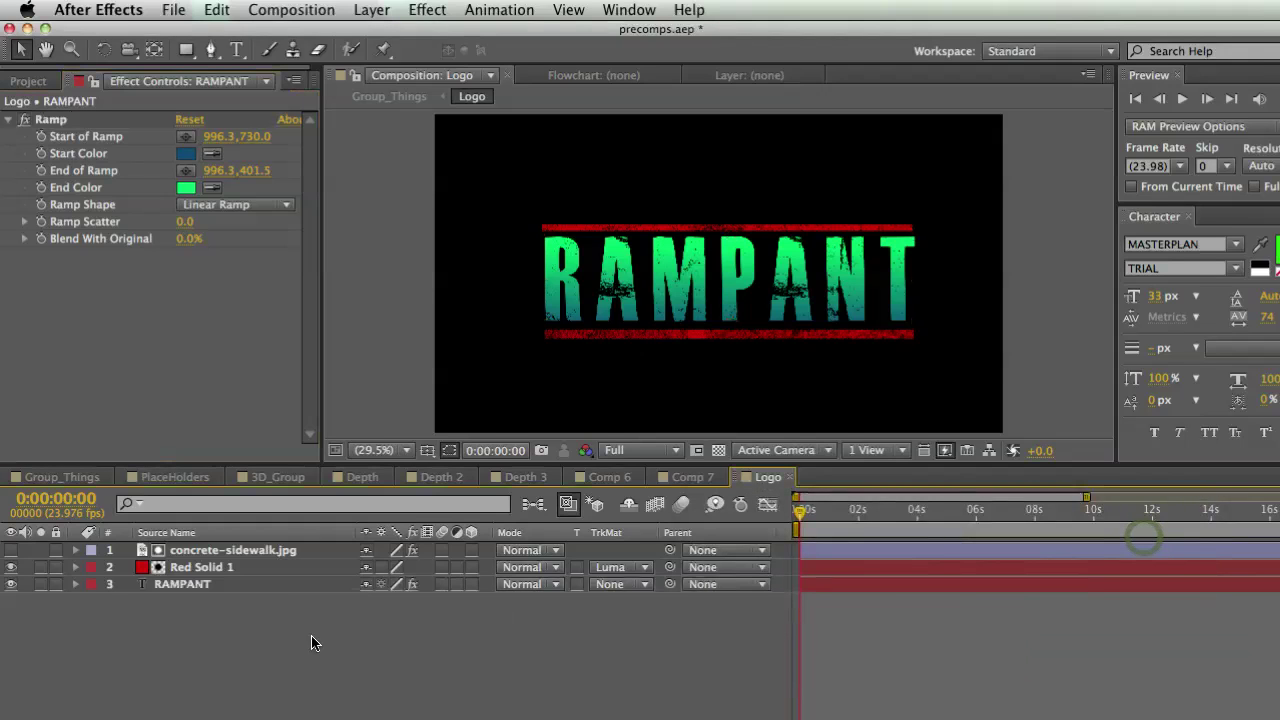
{"action": "left_click", "coordinate": [254, 568]}
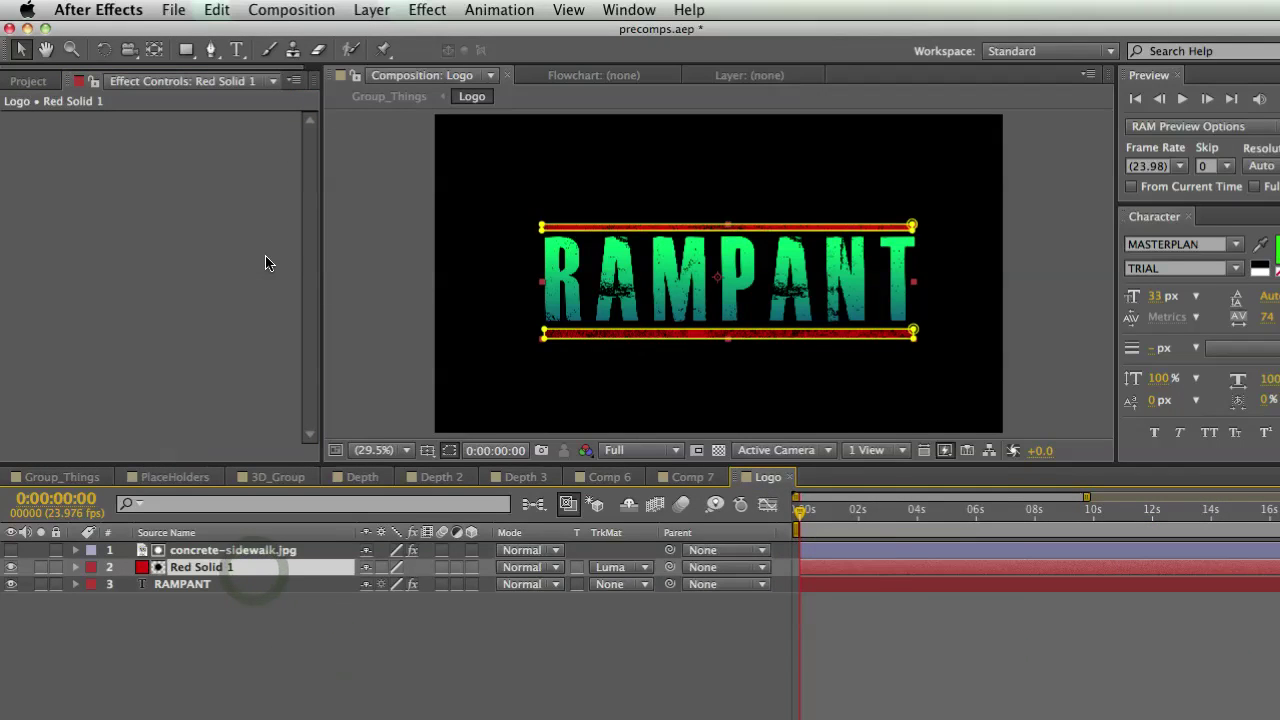
{"action": "key", "text": "super+shift+y"}
{"action": "left_click", "coordinate": [652, 488]}
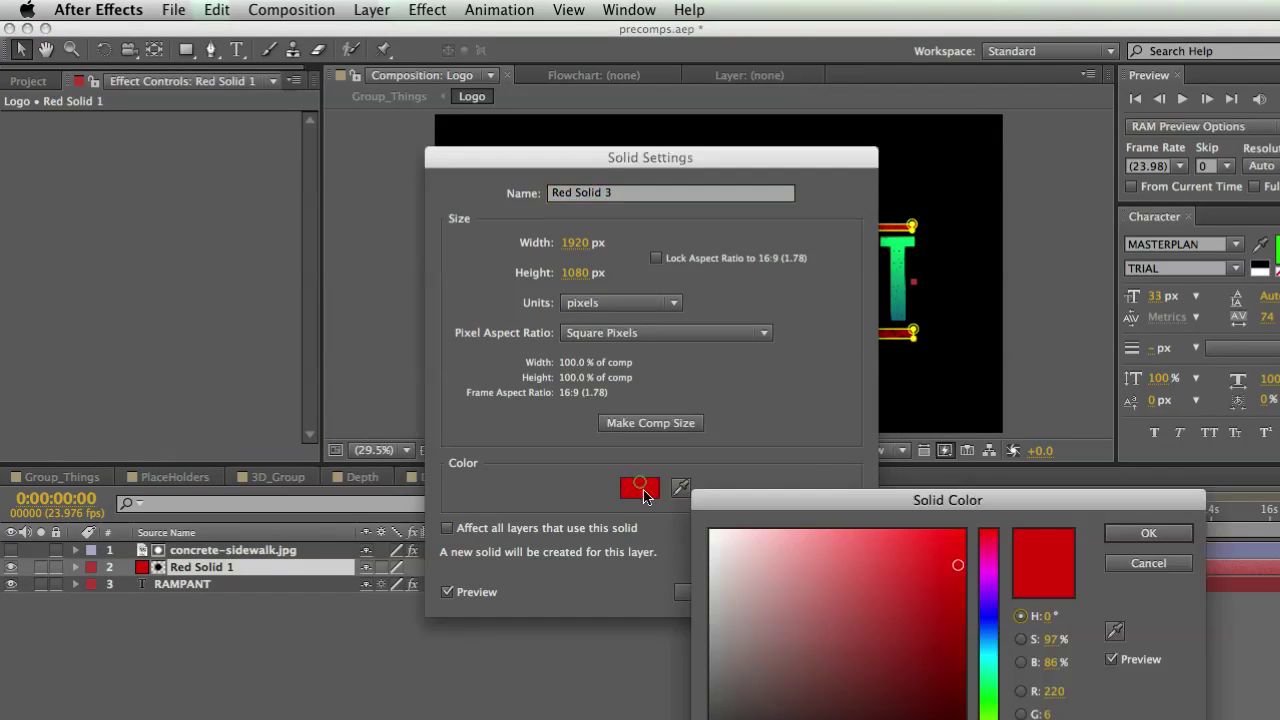
{"action": "left_click_drag", "start_coordinate": [986, 612], "coordinate": [952, 638]}
{"action": "left_click", "coordinate": [1146, 533]}
{"action": "left_click", "coordinate": [797, 592]}
{"action": "left_click", "coordinate": [402, 634]}
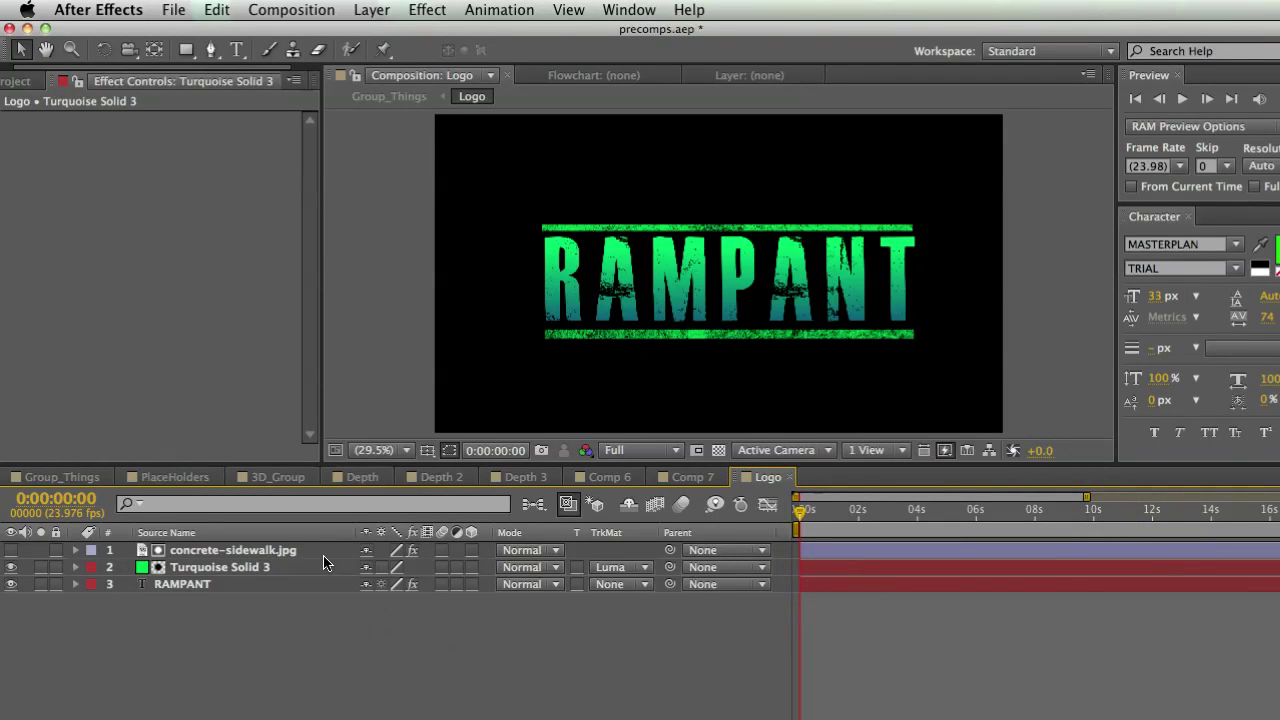
Step: Review Comp 7, Comp 6 and Group_Things, then show the Project panel
{"action": "left_click", "coordinate": [684, 478]}
{"action": "left_click", "coordinate": [624, 479]}
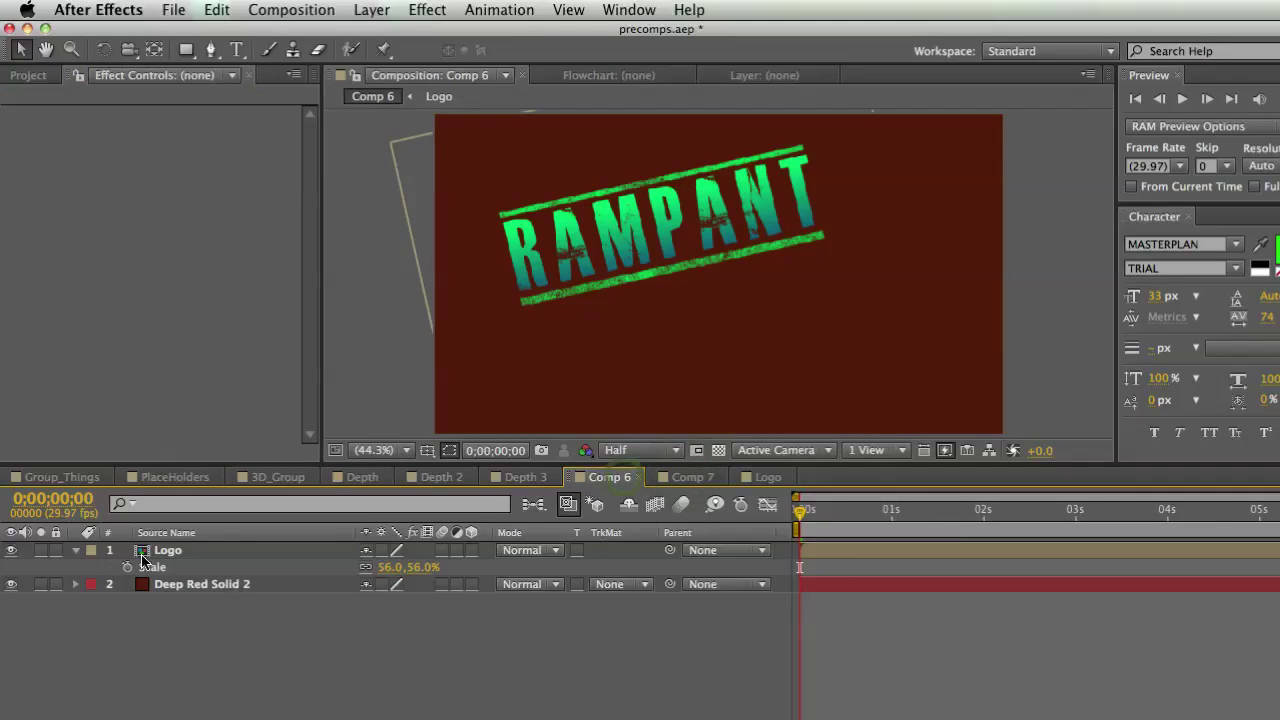
{"action": "left_click", "coordinate": [62, 478]}
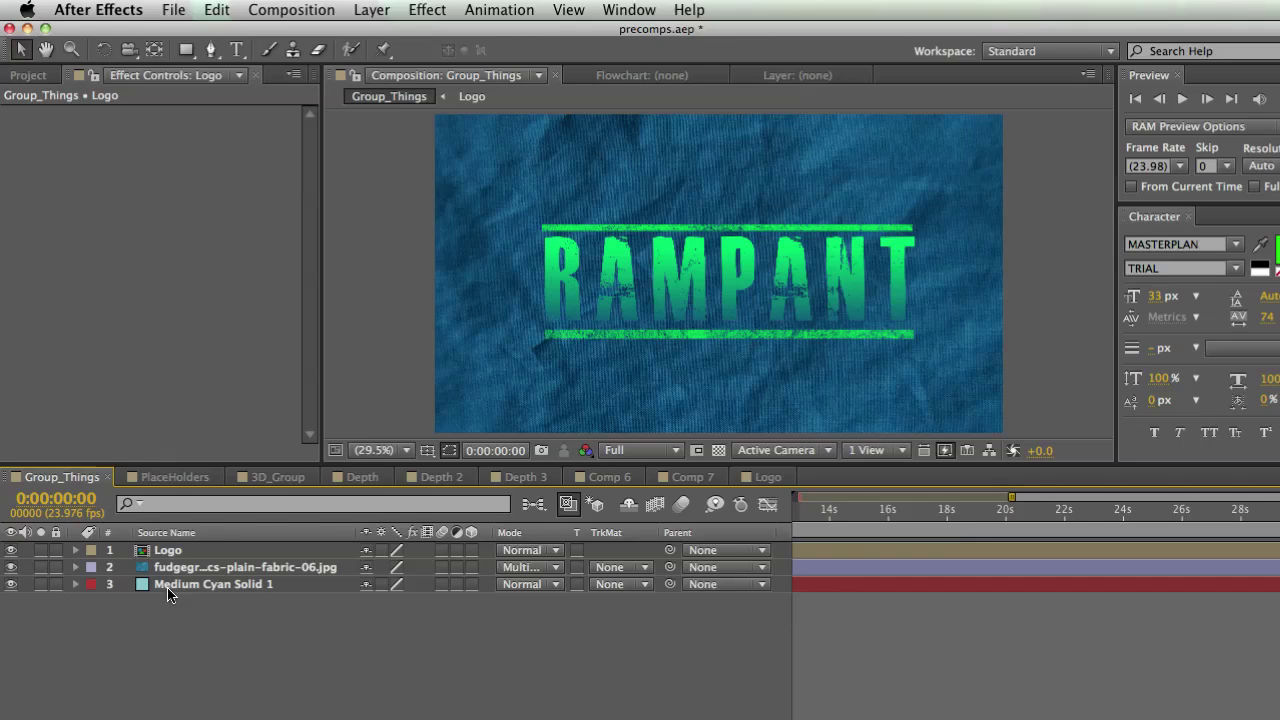
{"action": "left_click", "coordinate": [331, 683]}
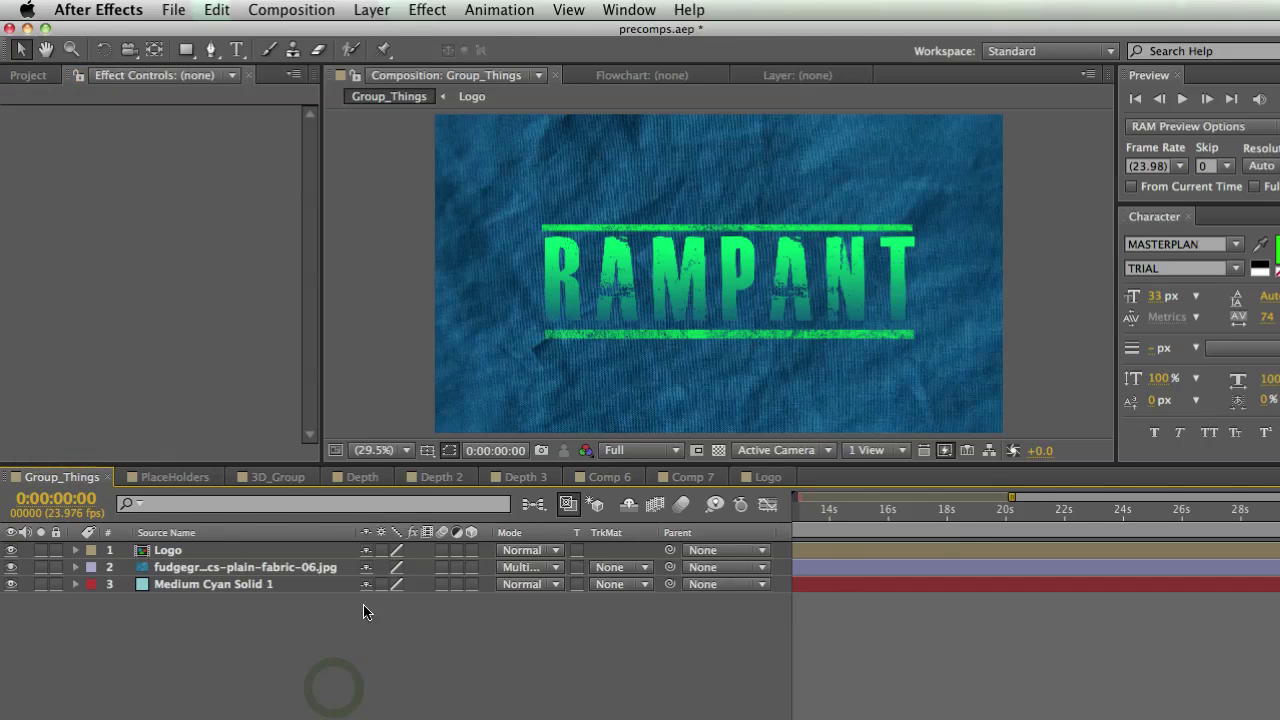
{"action": "left_click", "coordinate": [30, 75]}
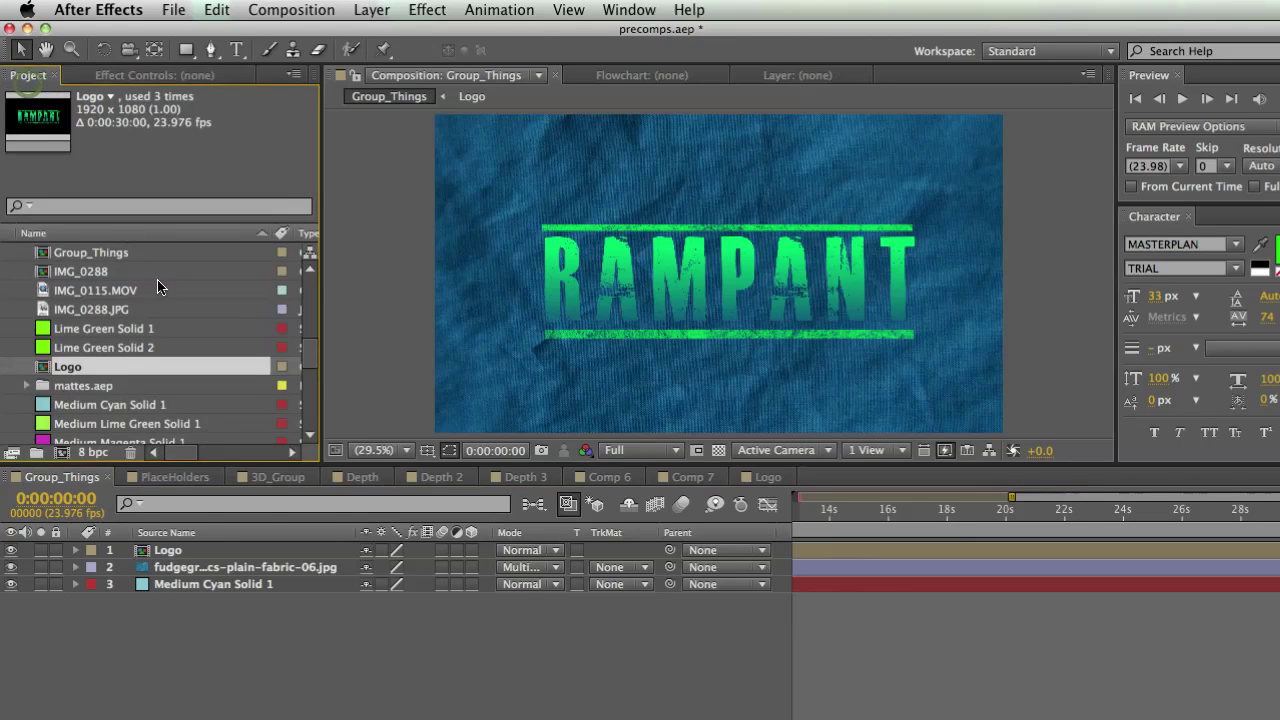
Step: Create new Comp 8 with a dark blue-gray background solid
{"action": "left_click", "coordinate": [63, 454]}
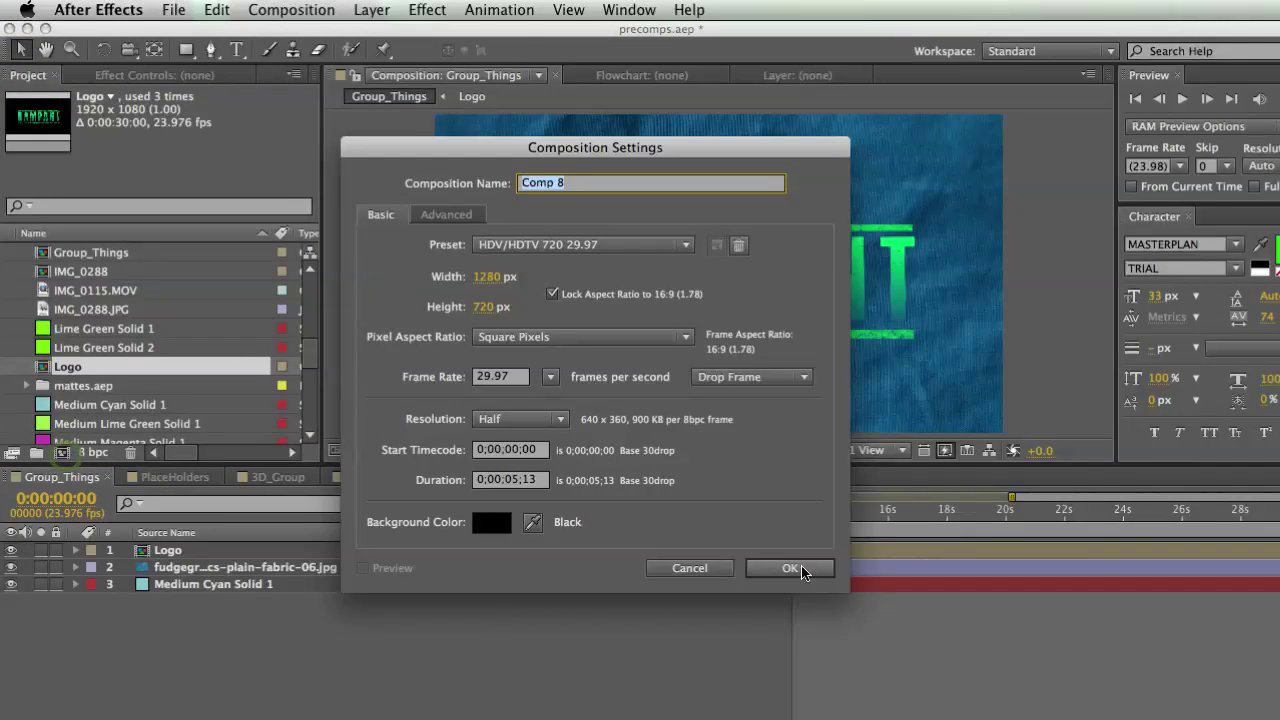
{"action": "left_click", "coordinate": [800, 485]}
{"action": "right_click", "coordinate": [199, 640]}
{"action": "mouse_move", "coordinate": [267, 614]}
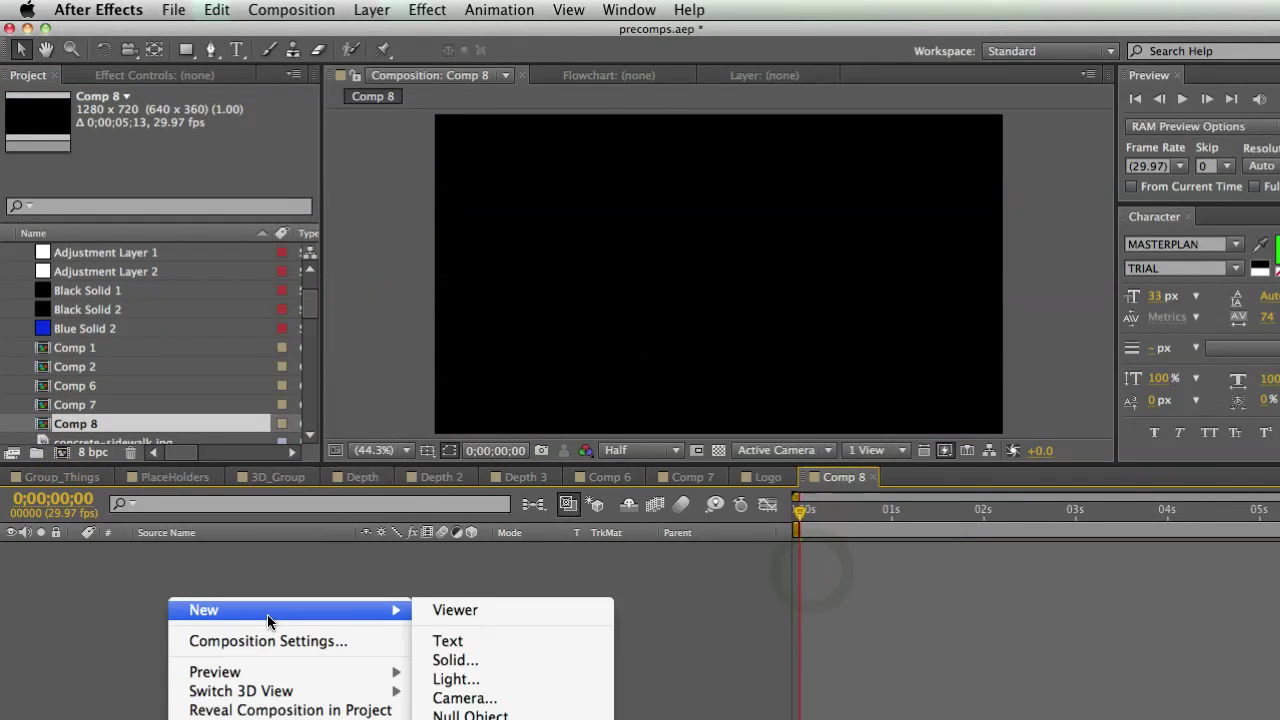
{"action": "left_click", "coordinate": [487, 668]}
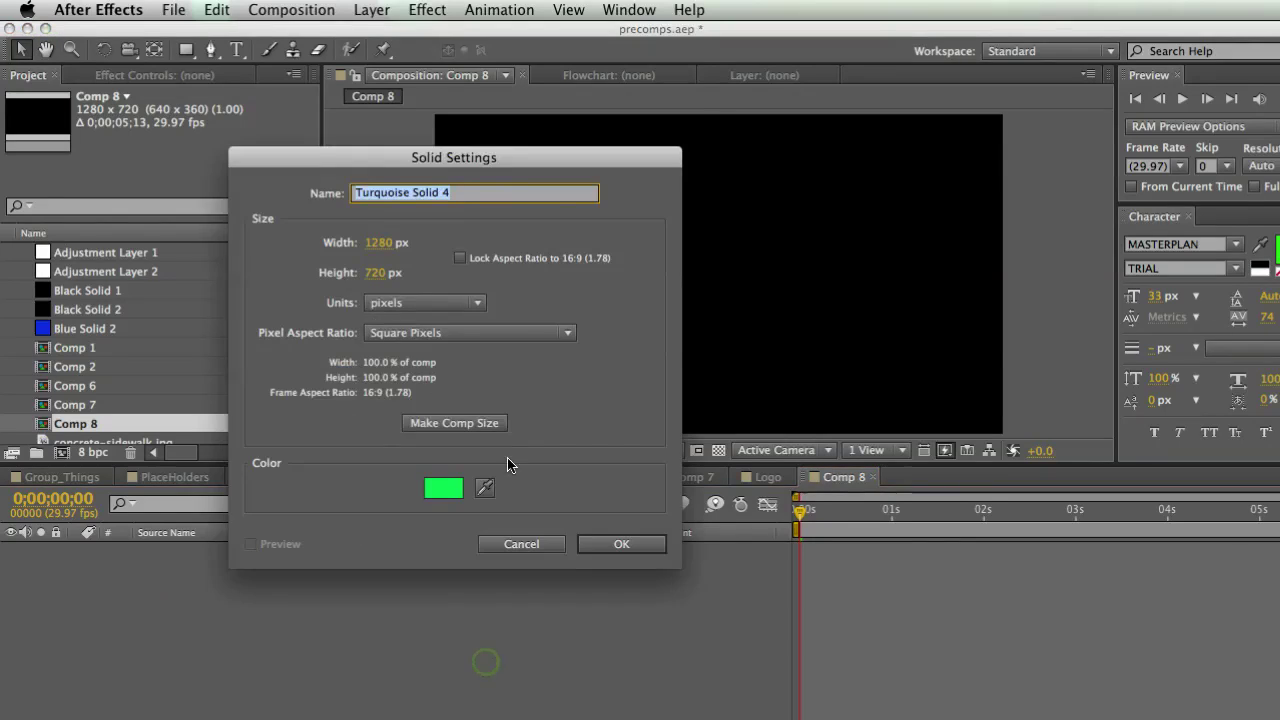
{"action": "left_click", "coordinate": [443, 487]}
{"action": "left_click", "coordinate": [954, 630]}
{"action": "left_click", "coordinate": [988, 625]}
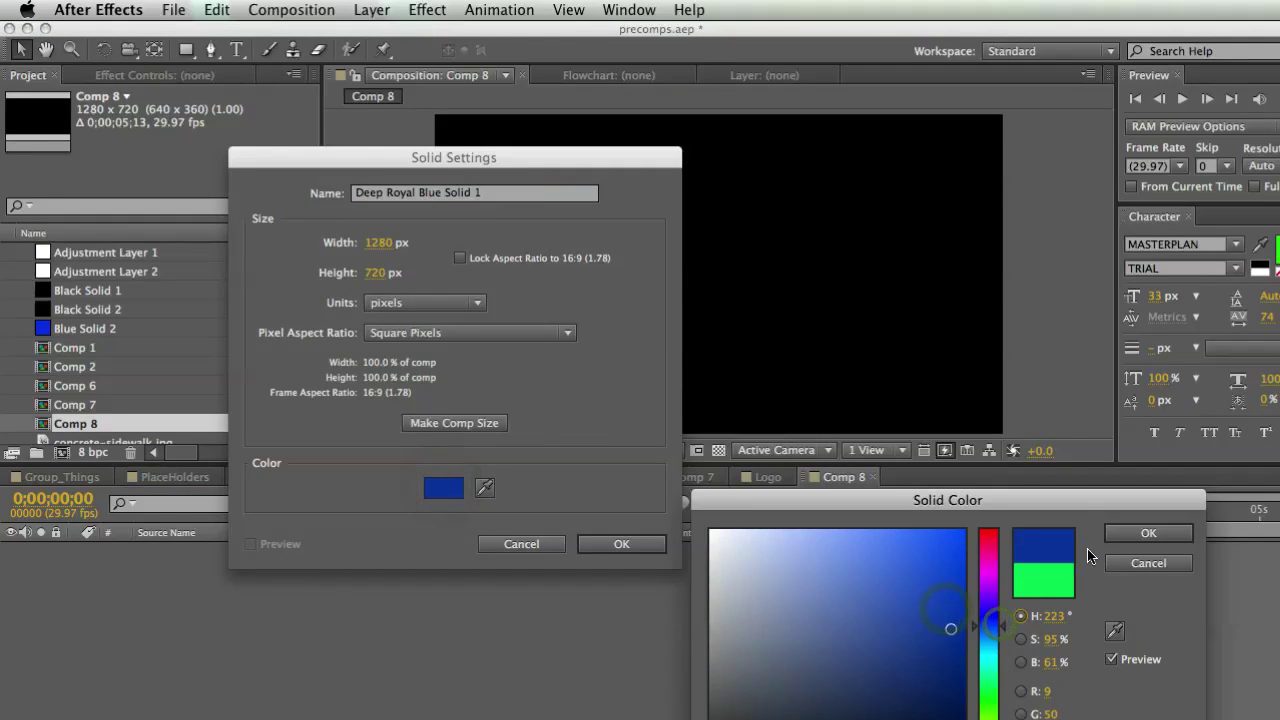
{"action": "left_click_drag", "start_coordinate": [923, 646], "coordinate": [835, 643]}
{"action": "left_click", "coordinate": [1145, 535]}
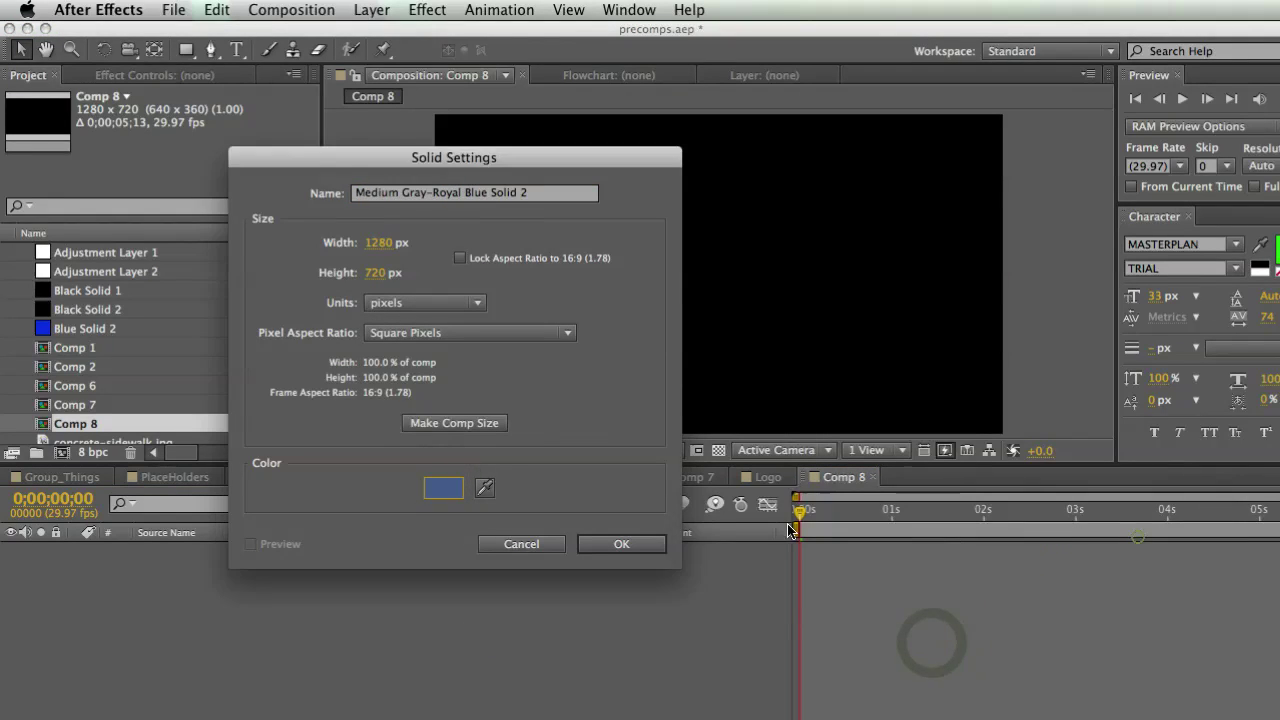
{"action": "left_click", "coordinate": [619, 544]}
Step: Add a bright magenta full-frame solid named 'Placeholder' above the background
{"action": "right_click", "coordinate": [284, 655]}
{"action": "mouse_move", "coordinate": [300, 605]}
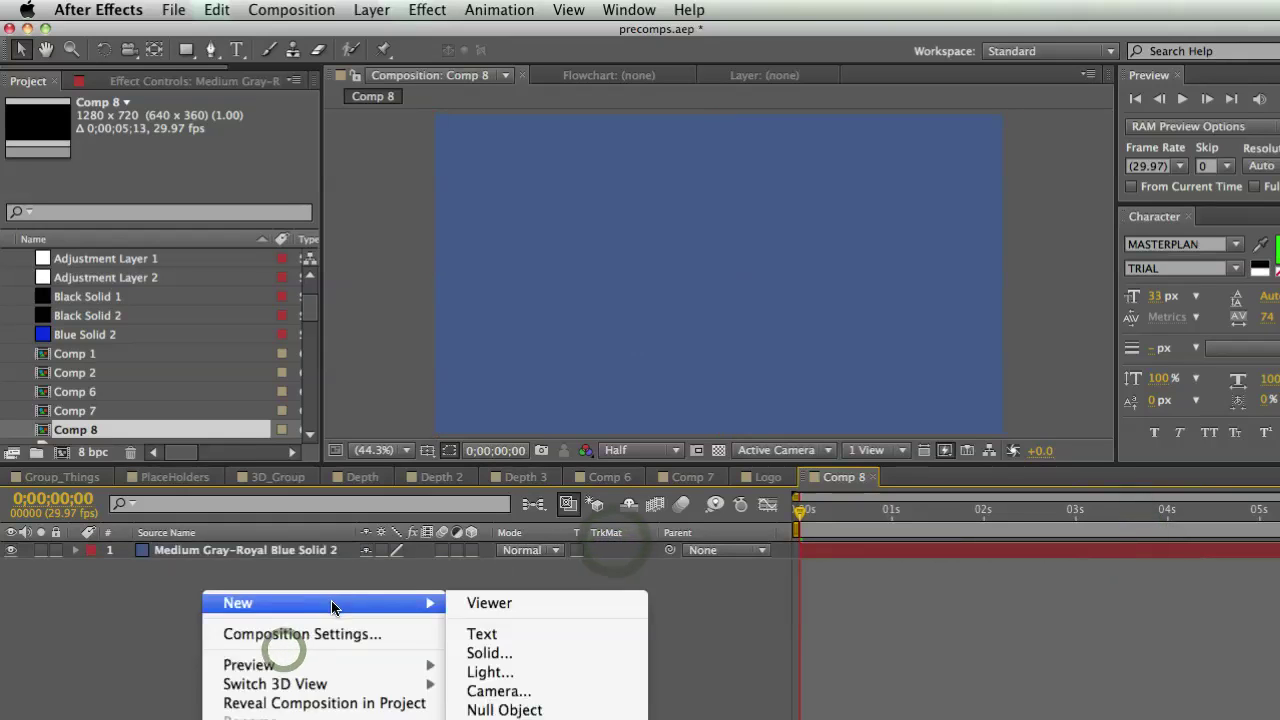
{"action": "left_click", "coordinate": [490, 654]}
{"action": "left_click", "coordinate": [443, 487]}
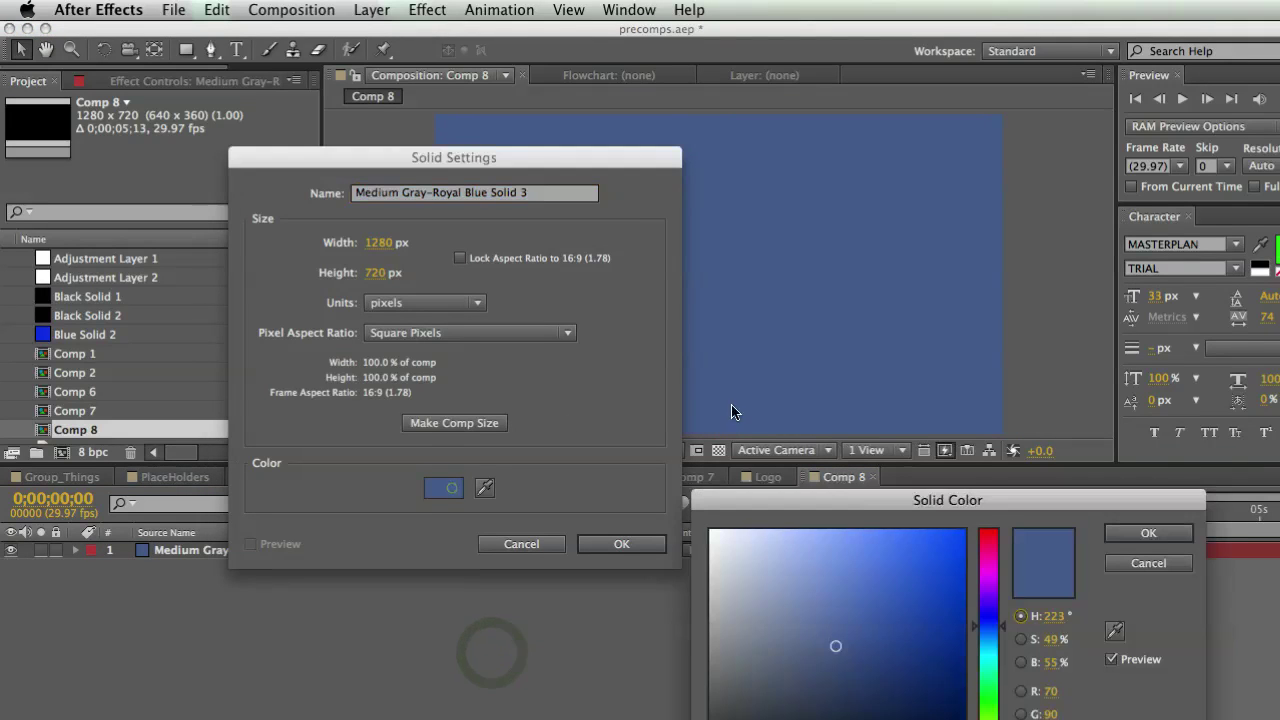
{"action": "left_click", "coordinate": [988, 597]}
{"action": "left_click", "coordinate": [900, 548]}
{"action": "left_click", "coordinate": [1148, 533]}
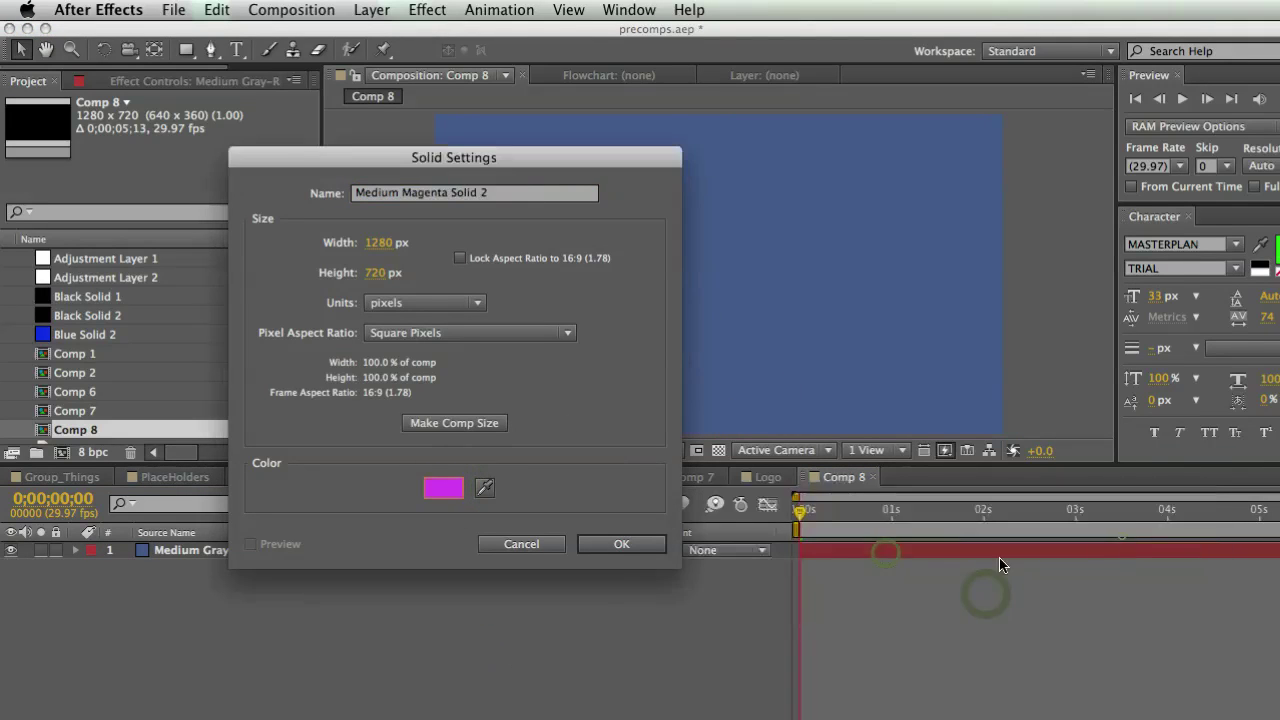
{"action": "left_click", "coordinate": [499, 185]}
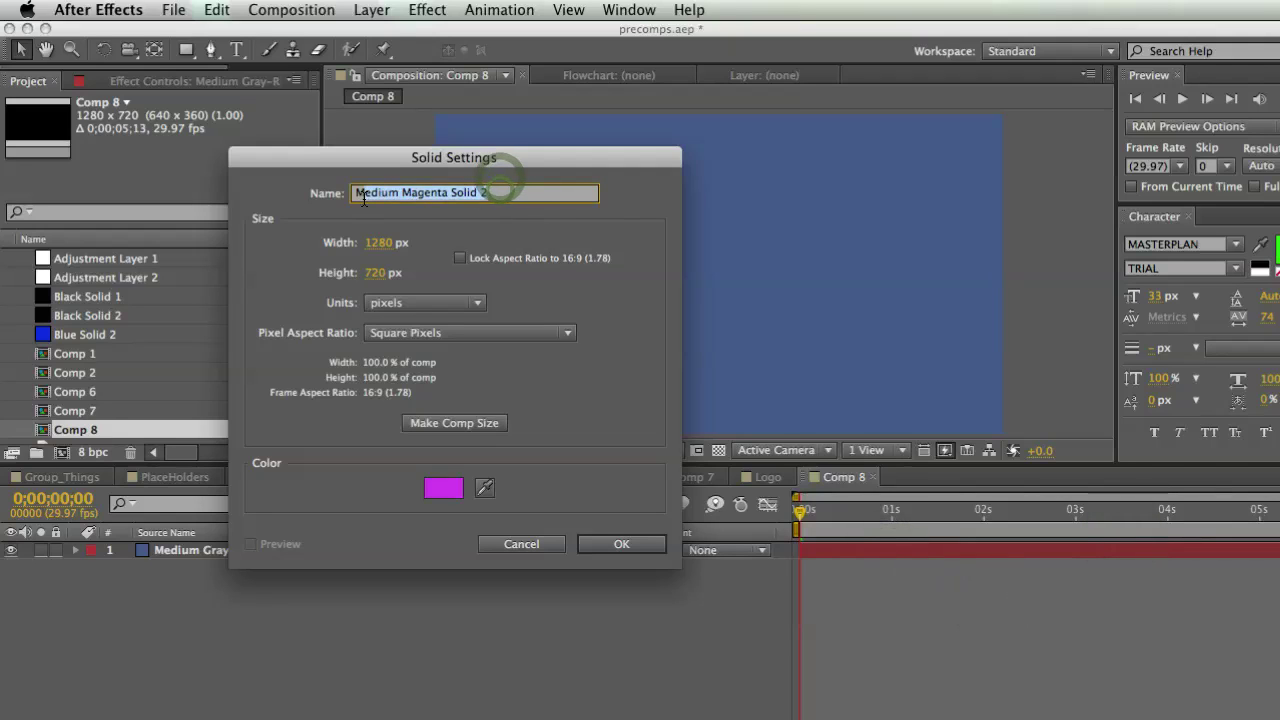
{"action": "key", "text": "BackSpace"}
{"action": "type", "text": "Placeholder"}
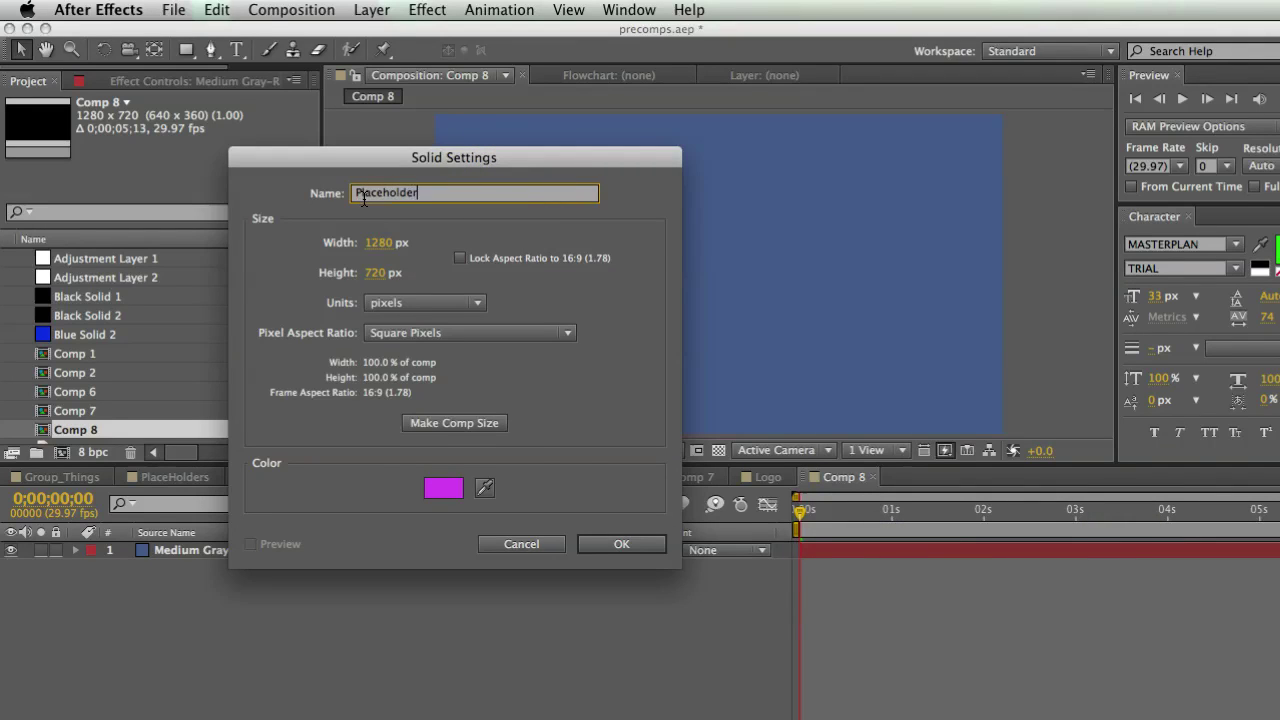
{"action": "key", "text": "Return"}
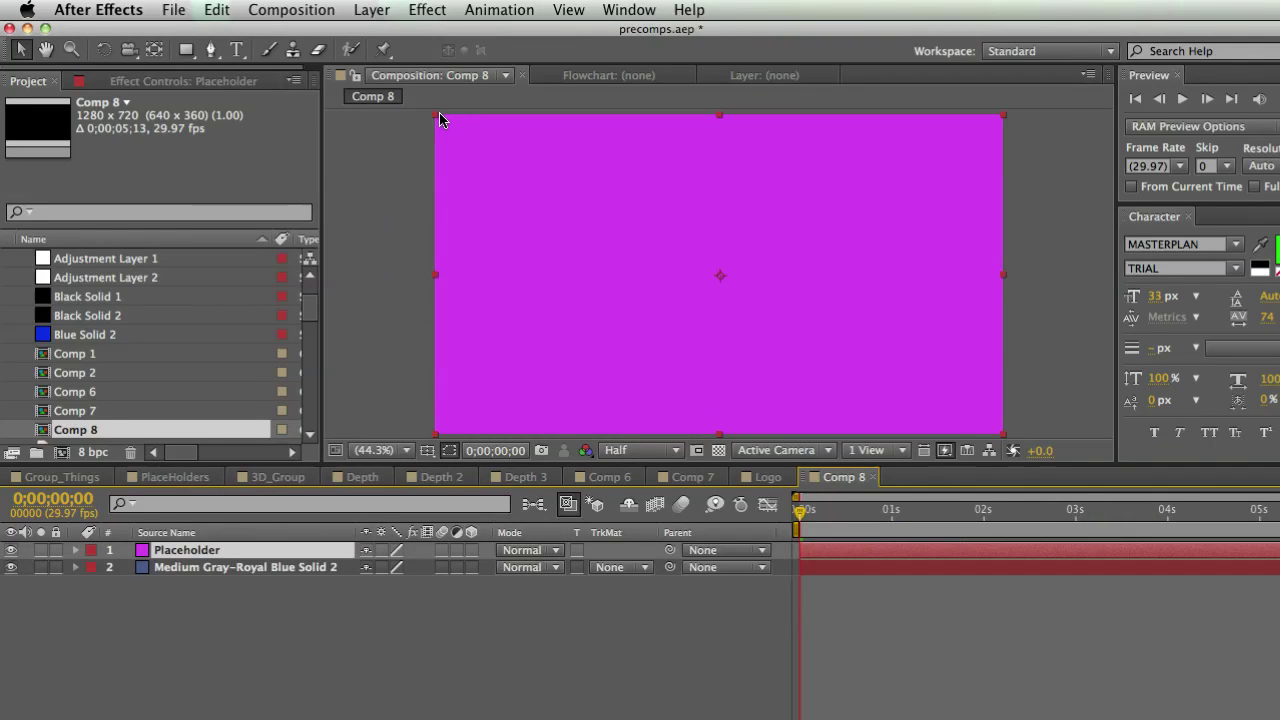
Step: Shrink the magenta Placeholder solid and move it toward the upper right
{"action": "left_click_drag", "start_coordinate": [435, 121], "coordinate": [553, 181]}
{"action": "left_click_drag", "start_coordinate": [793, 180], "coordinate": [858, 169]}
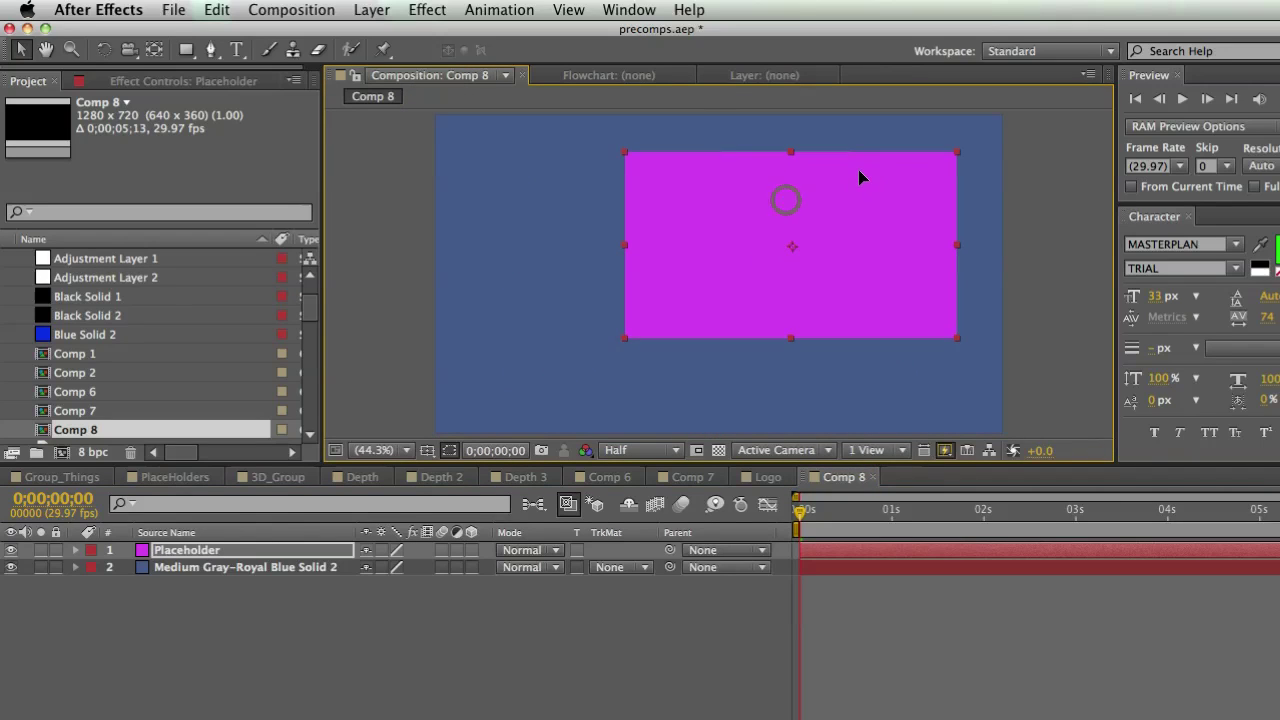
{"action": "left_click", "coordinate": [205, 550]}
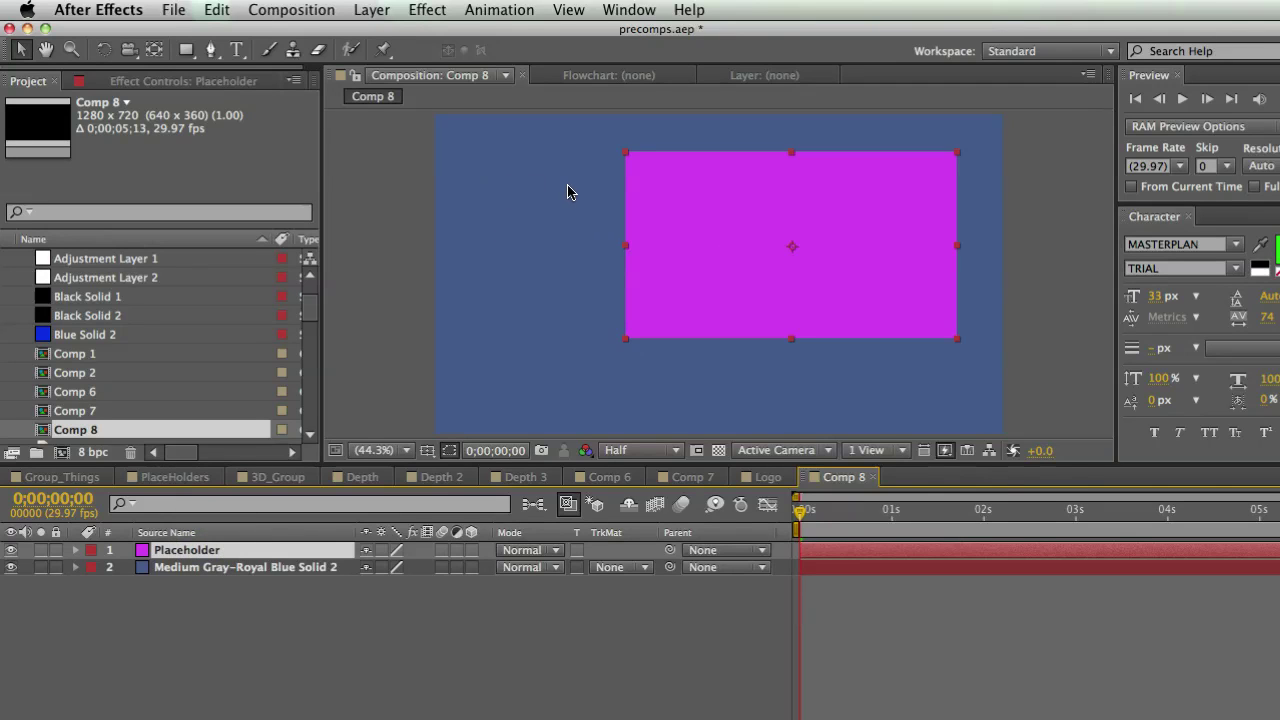
Step: Paste the green DVD MENU text layer on top and nudge the Placeholder slightly up-right
{"action": "key", "text": "super+v"}
{"action": "left_click", "coordinate": [414, 622]}
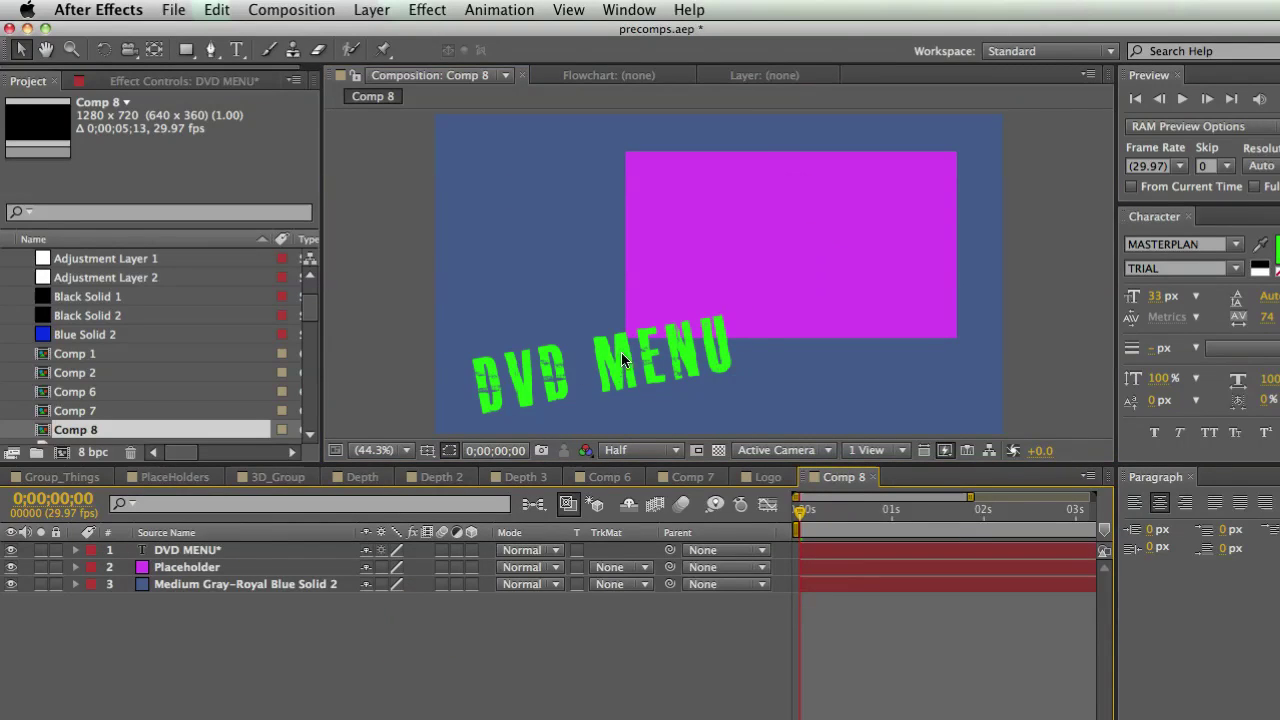
{"action": "left_click", "coordinate": [671, 329]}
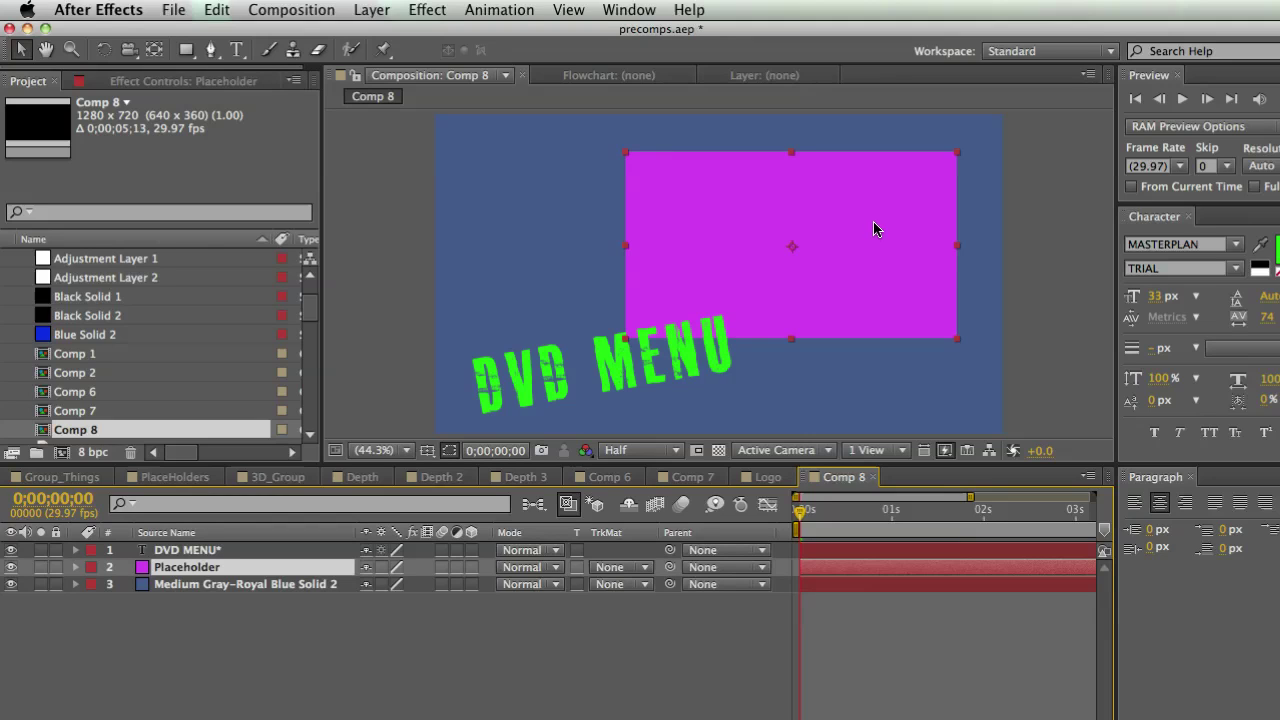
{"action": "mouse_move", "coordinate": [874, 222]}
{"action": "left_mouse_down"}
{"action": "mouse_move", "coordinate": [890, 201]}
{"action": "mouse_move", "coordinate": [893, 212]}
{"action": "left_mouse_up"}
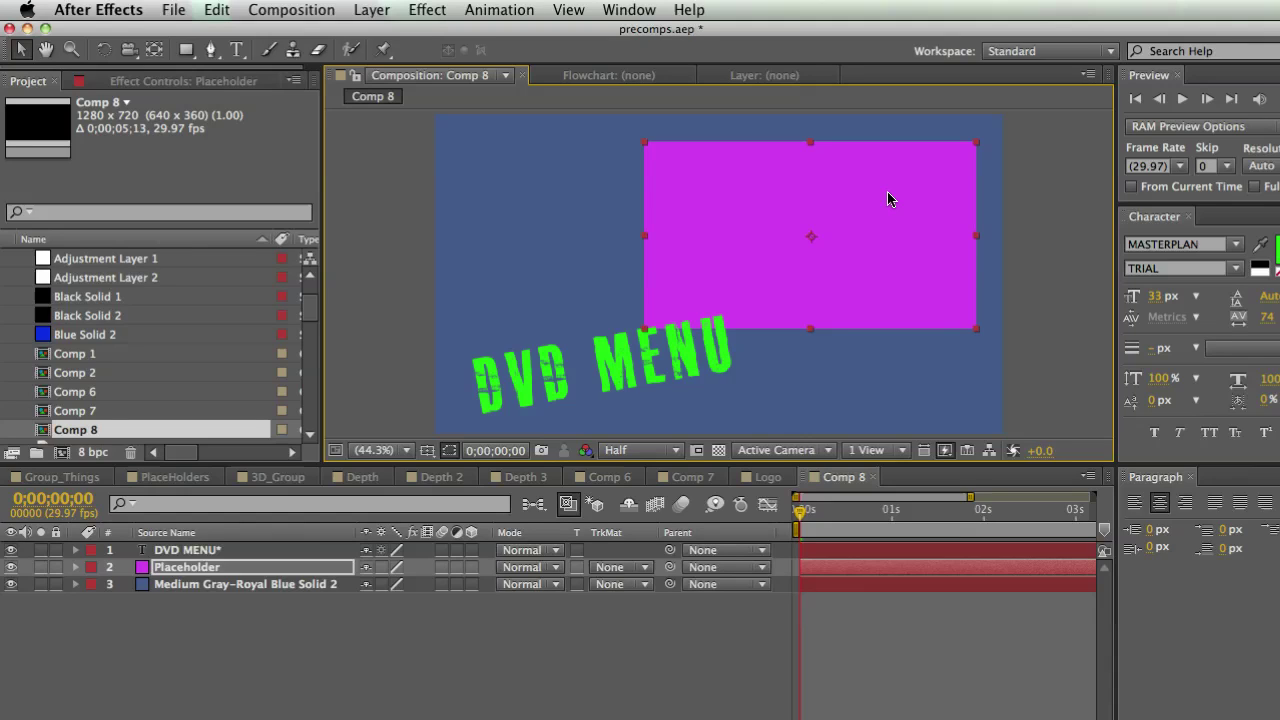
{"action": "left_click", "coordinate": [245, 640]}
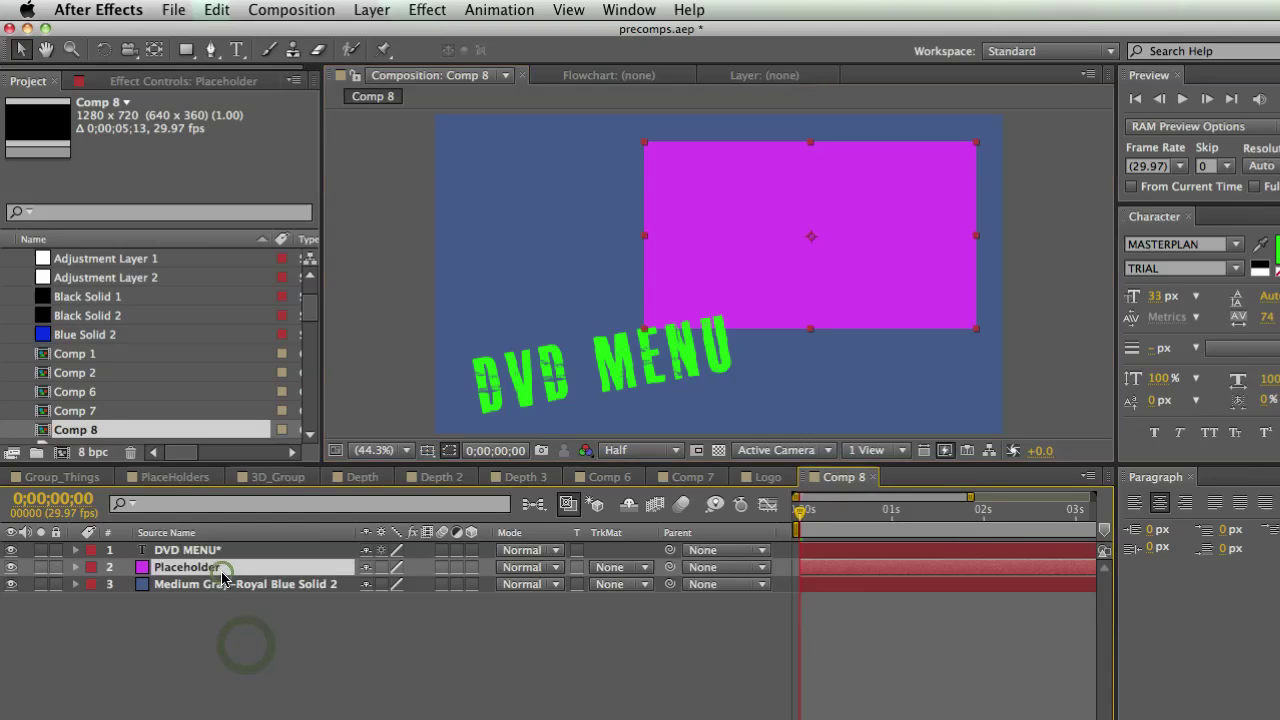
{"action": "left_click", "coordinate": [231, 571]}
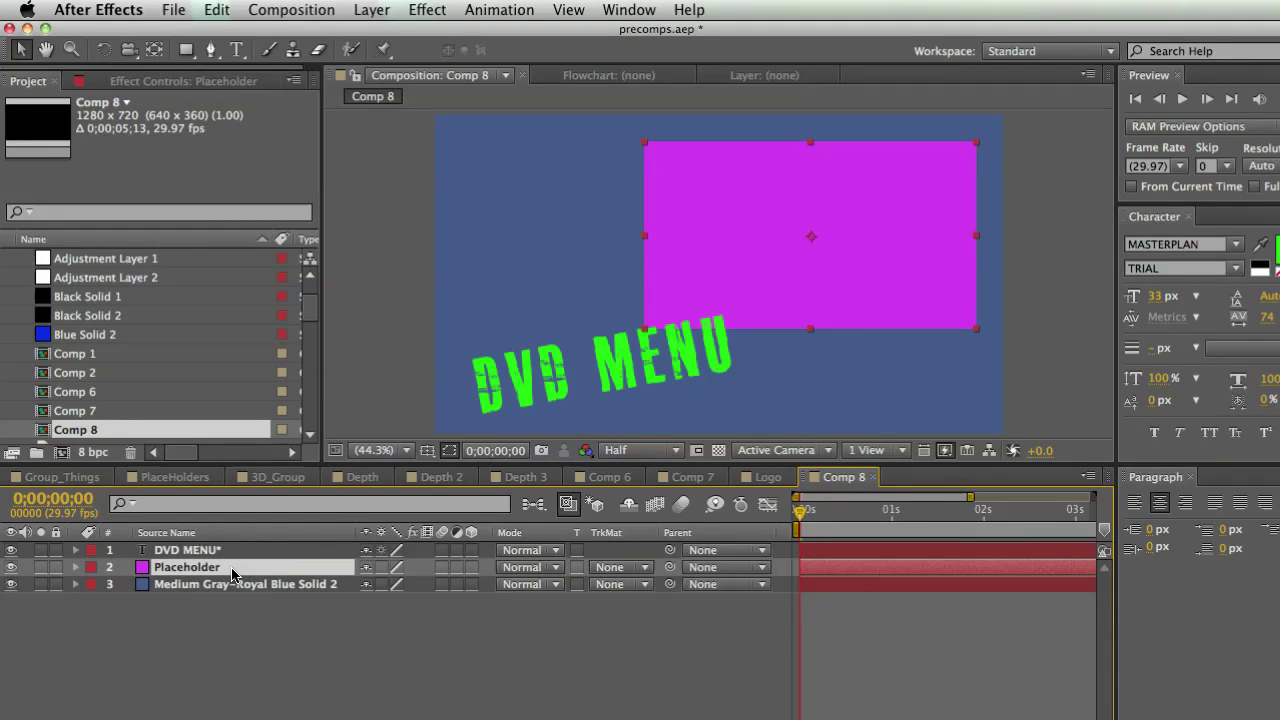
Step: Begin pre-composing the Placeholder, then cancel after checking the DVD MENU text behind the dialog
{"action": "key", "text": "super+shift+c"}
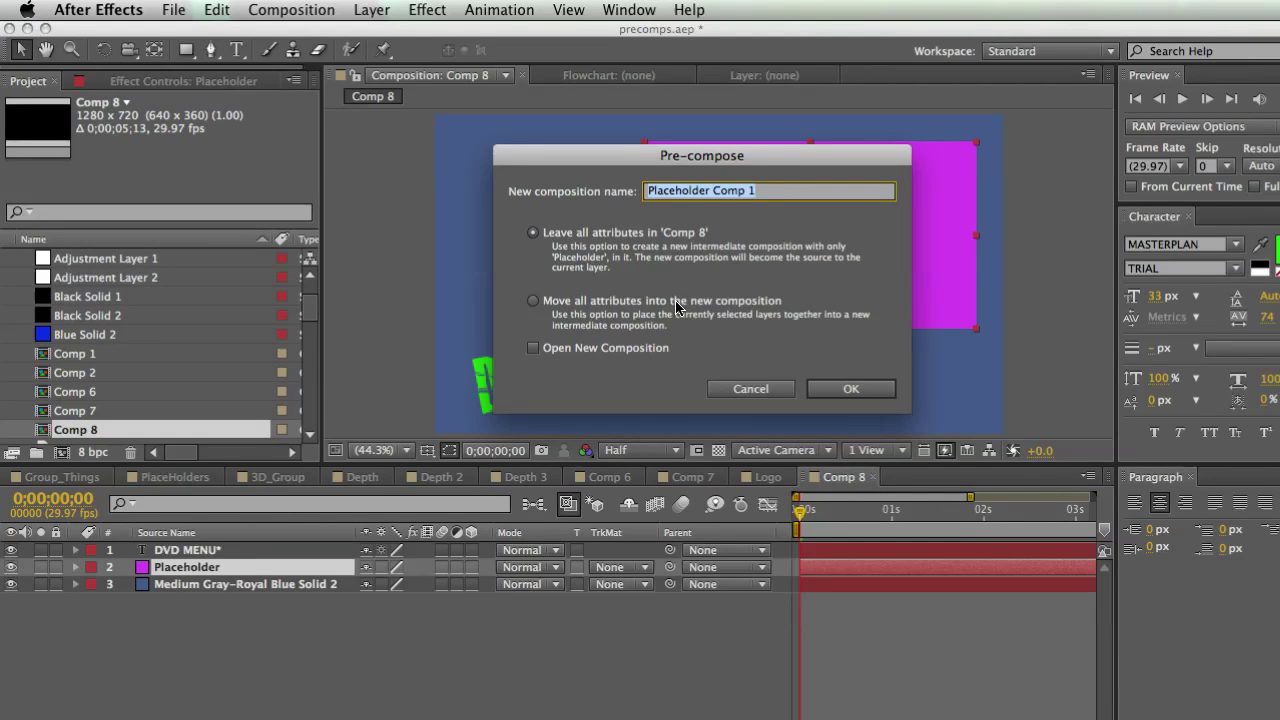
{"action": "type", "text": "Pla"}
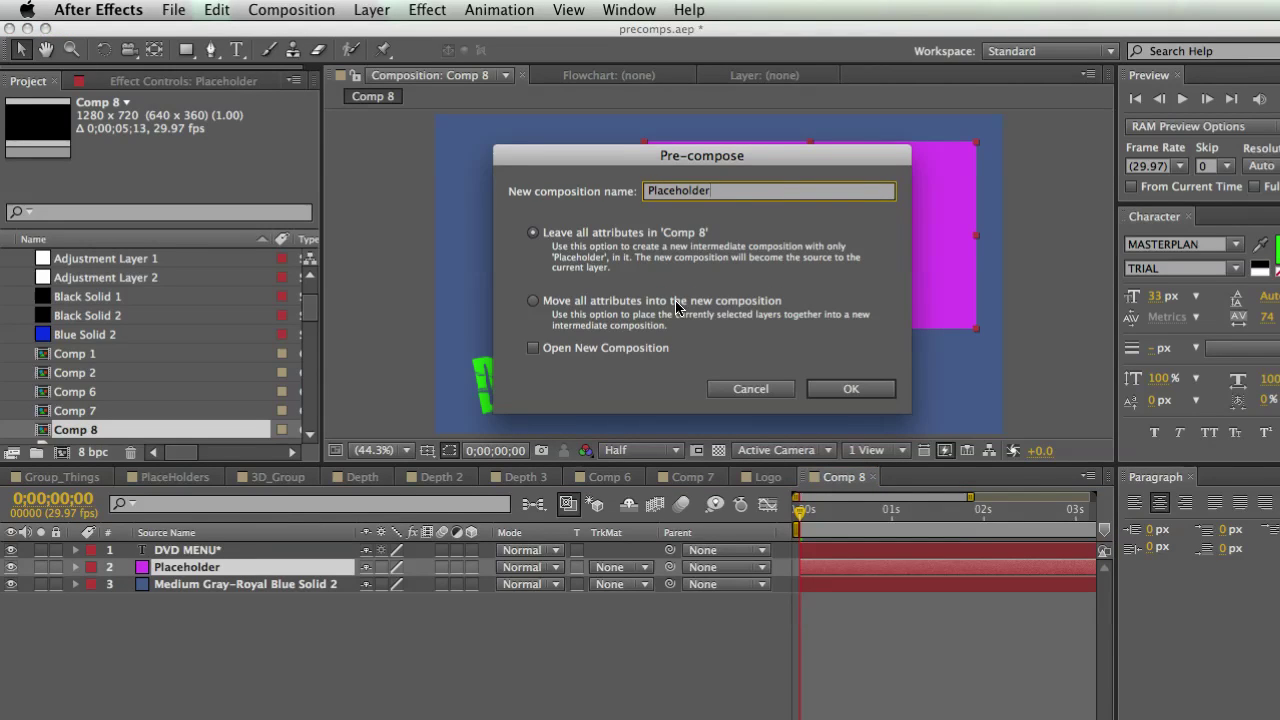
{"action": "left_click", "coordinate": [730, 272]}
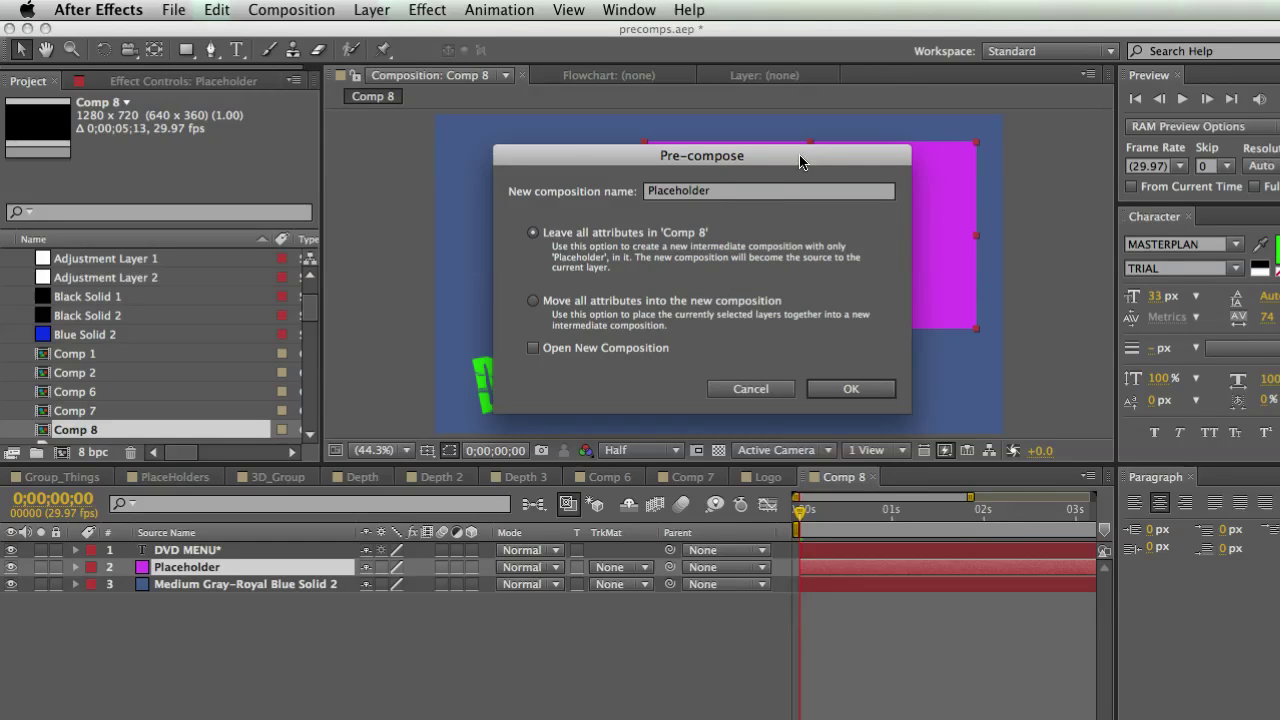
{"action": "left_click_drag", "start_coordinate": [800, 162], "coordinate": [1150, 276]}
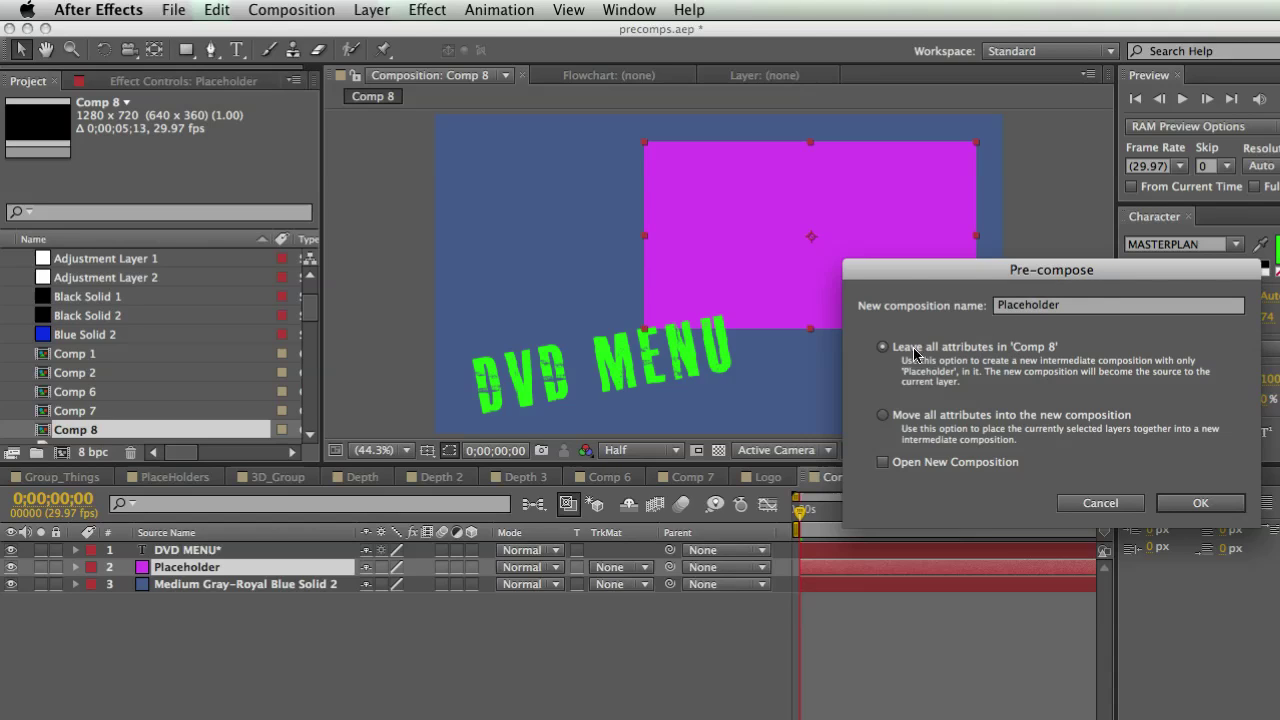
{"action": "left_click", "coordinate": [1101, 506]}
Step: Rotate the magenta Placeholder solid to -4 degrees
{"action": "key", "text": "u"}
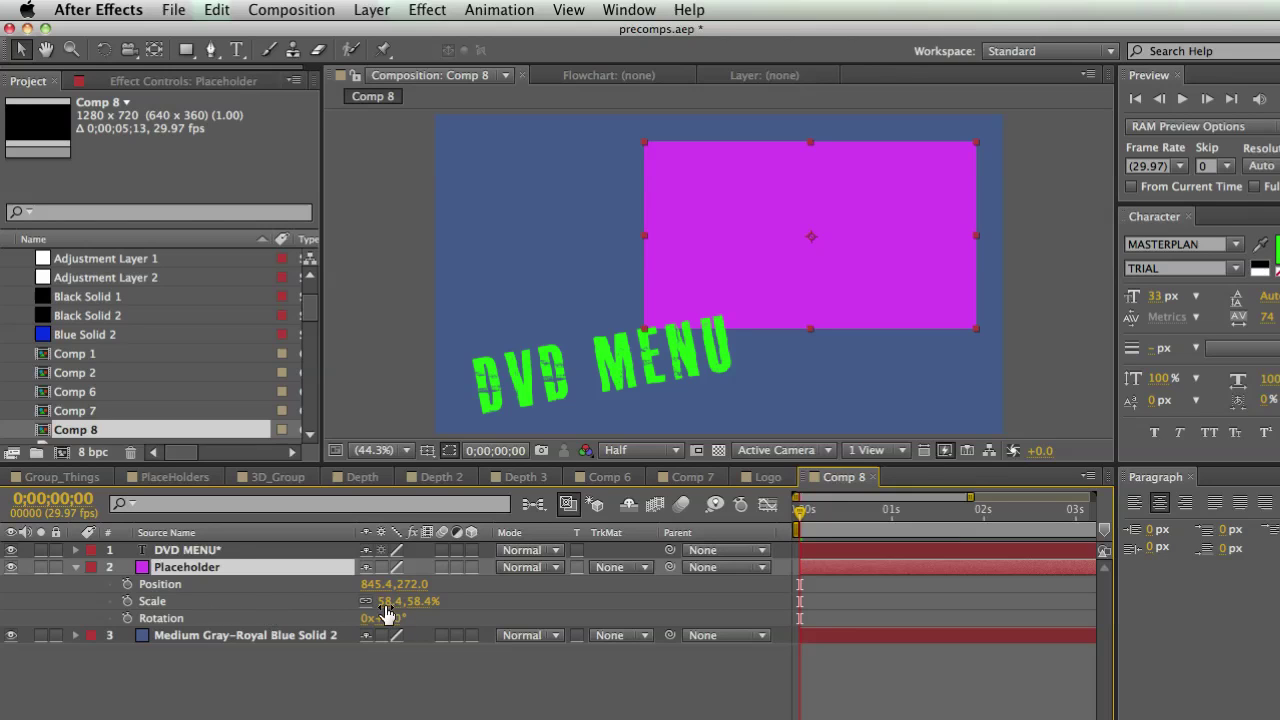
{"action": "left_click_drag", "start_coordinate": [383, 620], "coordinate": [380, 623]}
{"action": "left_click", "coordinate": [338, 680]}
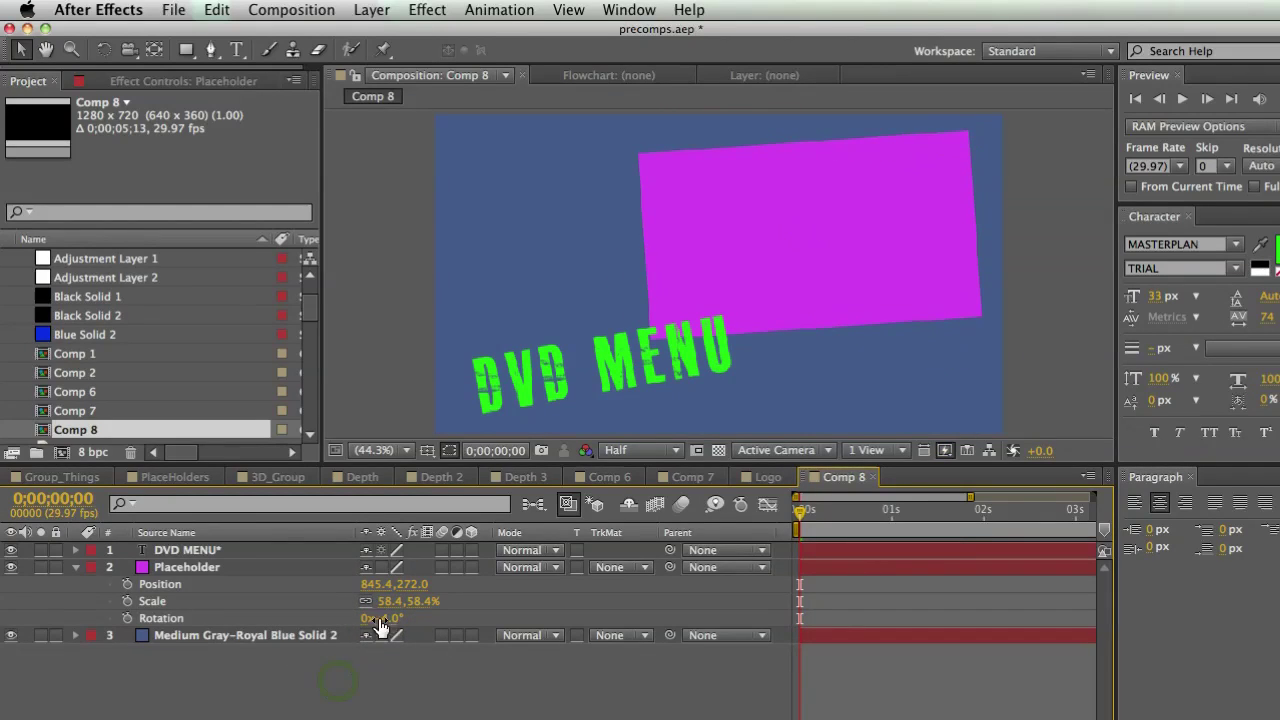
{"action": "left_click", "coordinate": [241, 568]}
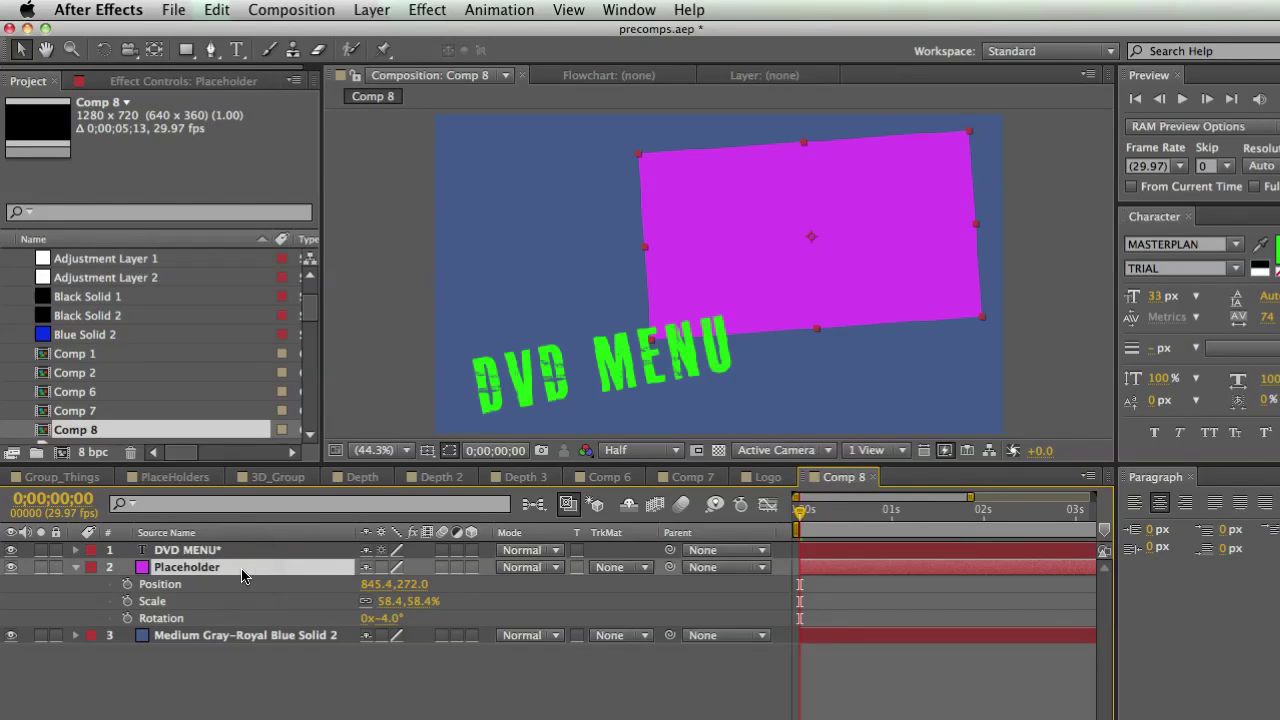
Step: Pre-compose the Placeholder layer into its own comp named 'Placeholder'
{"action": "key", "text": "super+shift+c"}
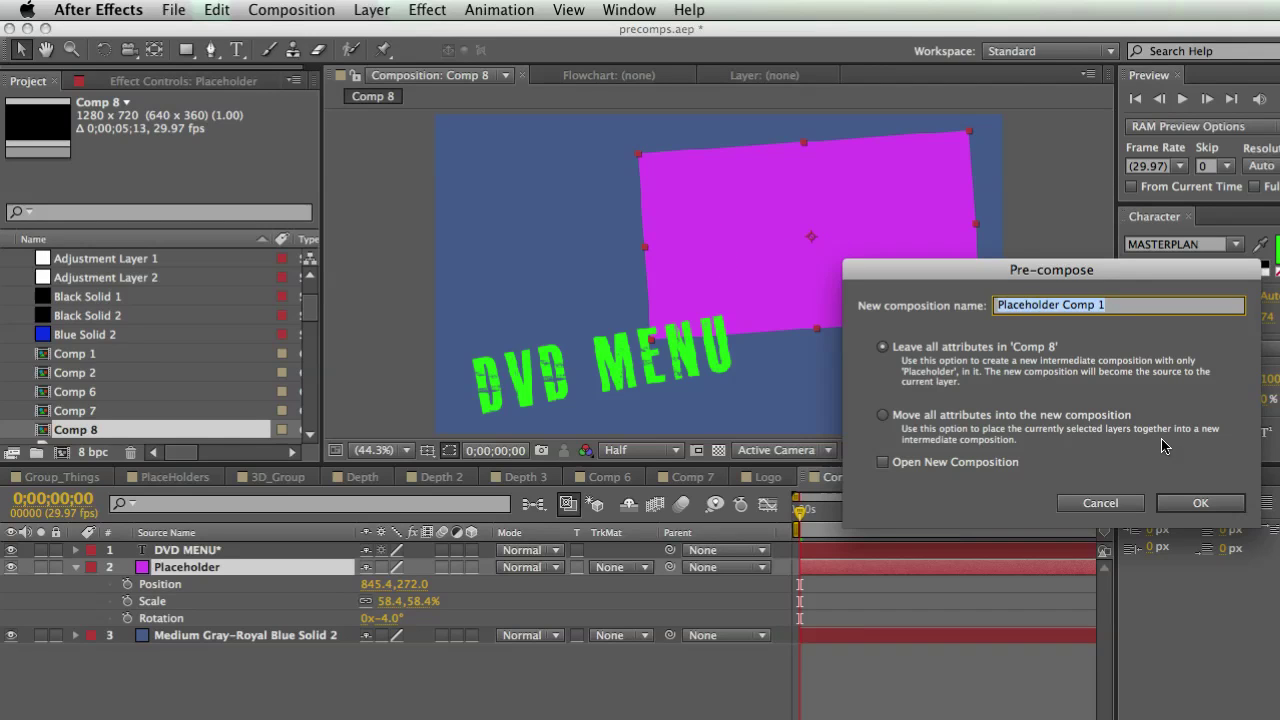
{"action": "type", "text": "Placeholder"}
{"action": "left_click", "coordinate": [1200, 503]}
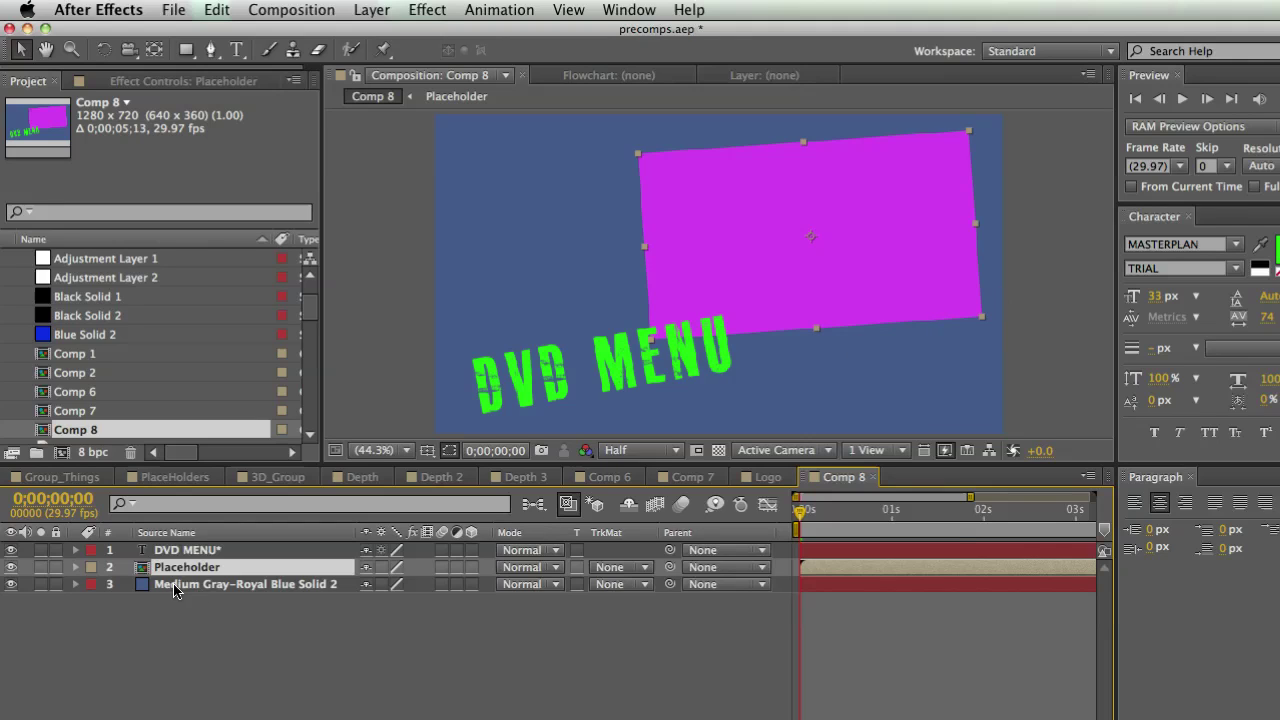
Step: Show the Placeholder layer's Position, Scale and Rotation together, then open the Placeholder precomp
{"action": "key", "text": "p"}
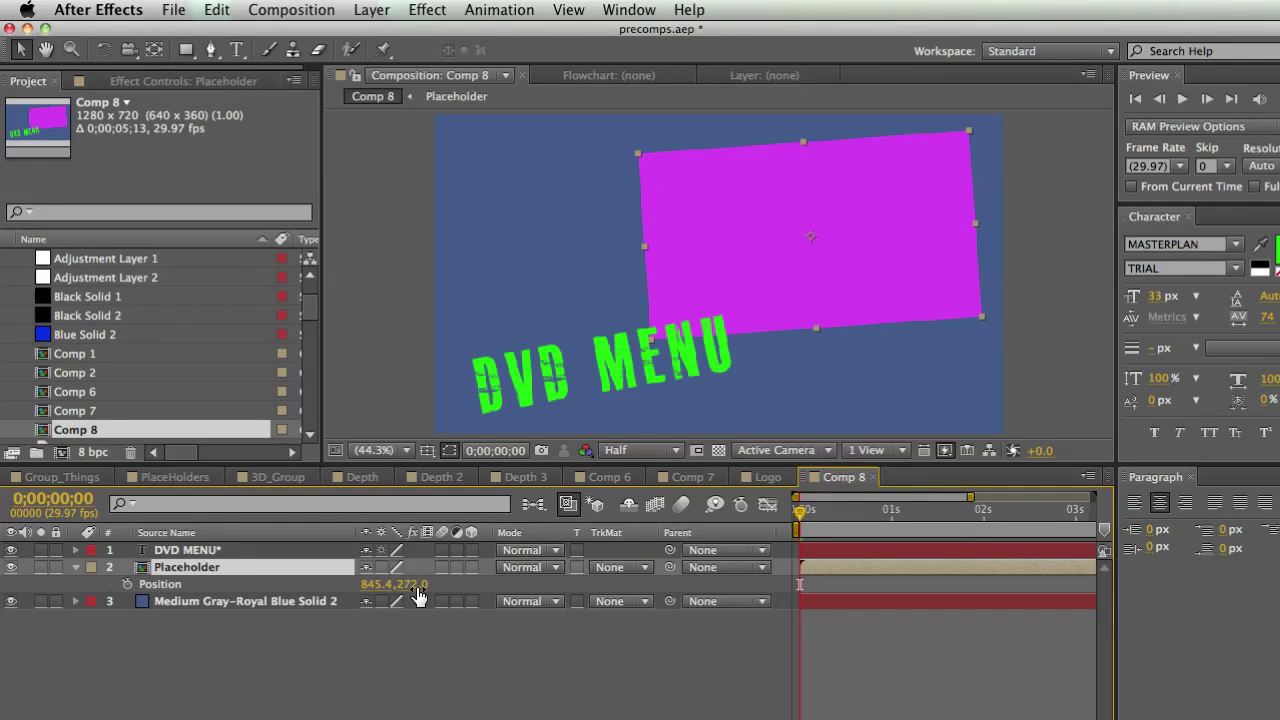
{"action": "key", "text": "shift+s"}
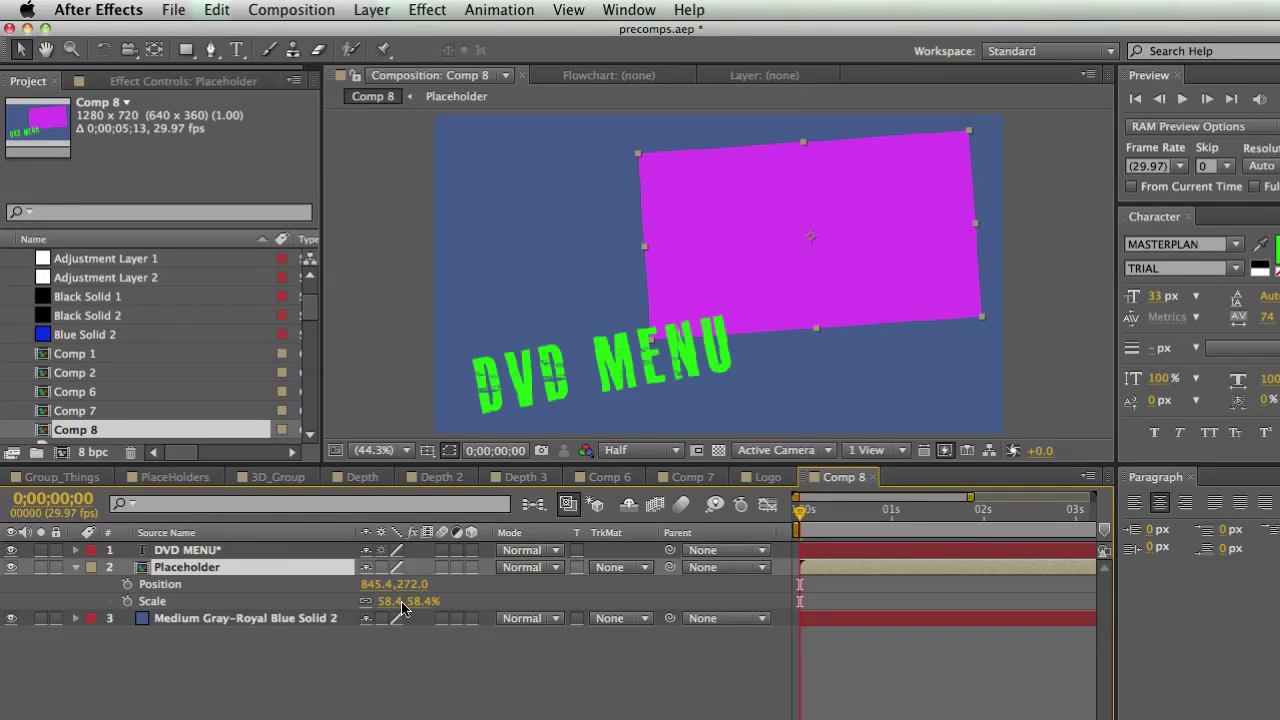
{"action": "key", "text": "shift+r"}
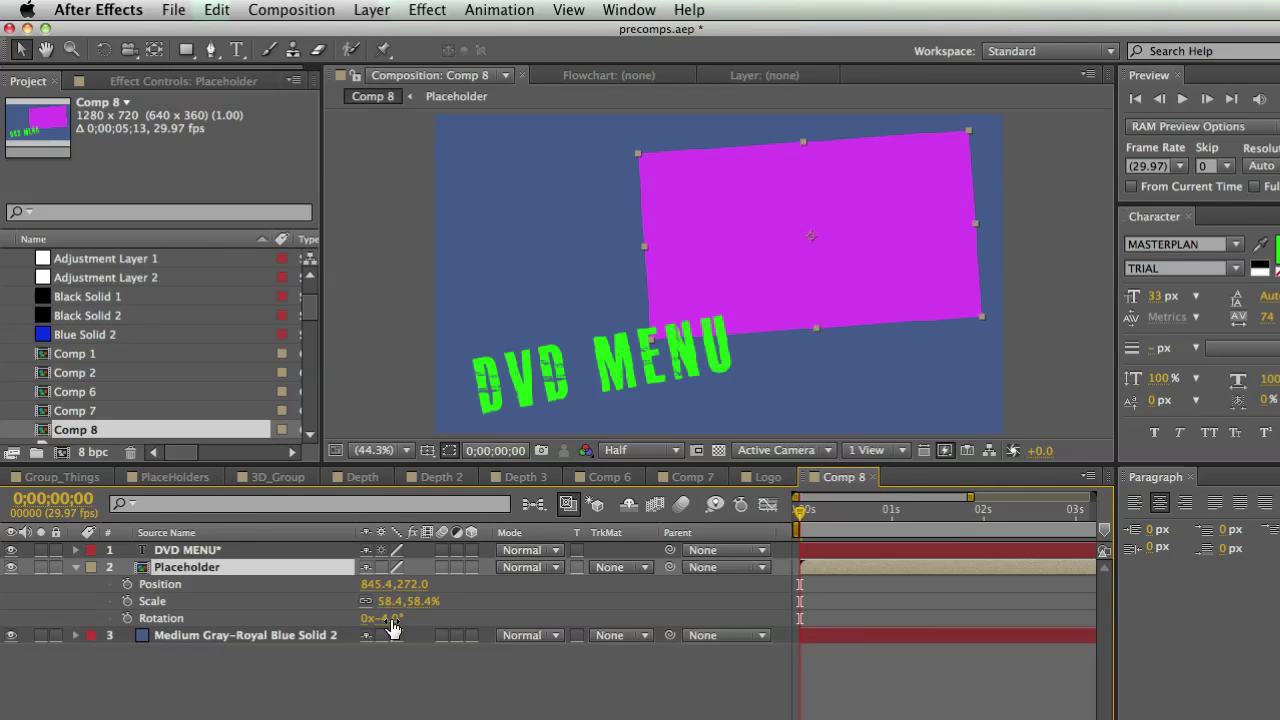
{"action": "left_click", "coordinate": [350, 697]}
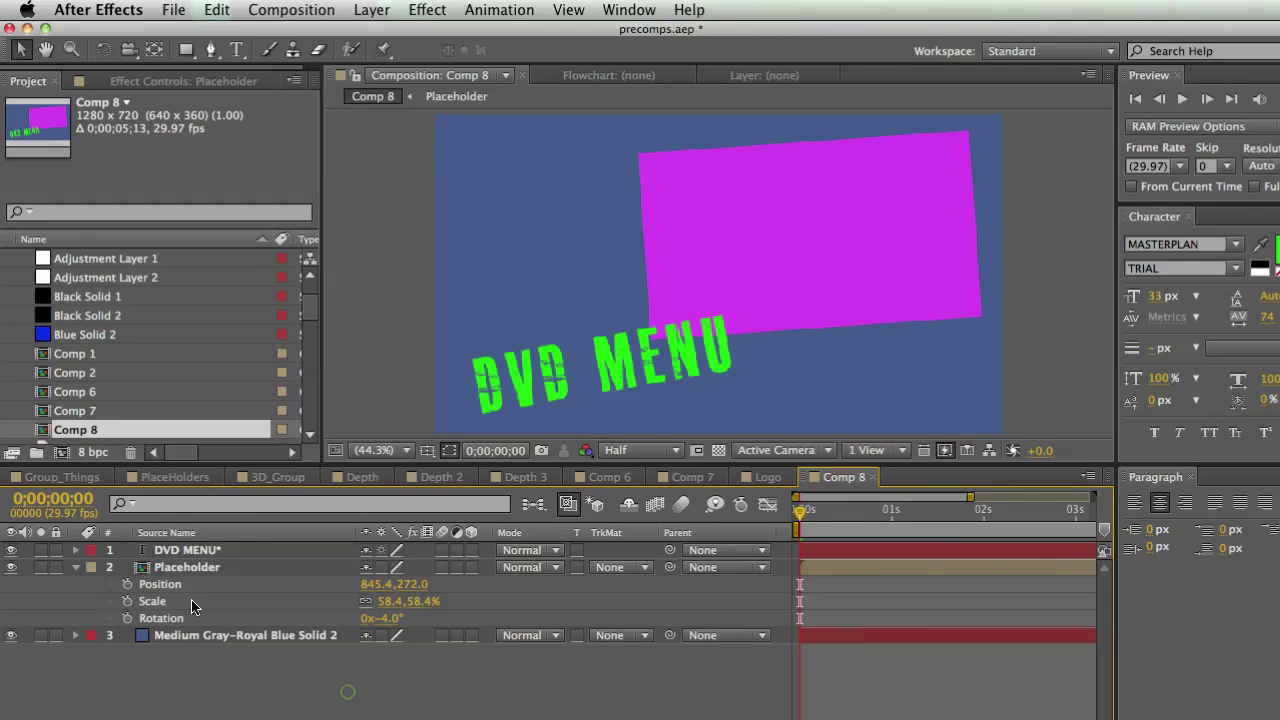
{"action": "double_click", "coordinate": [140, 569]}
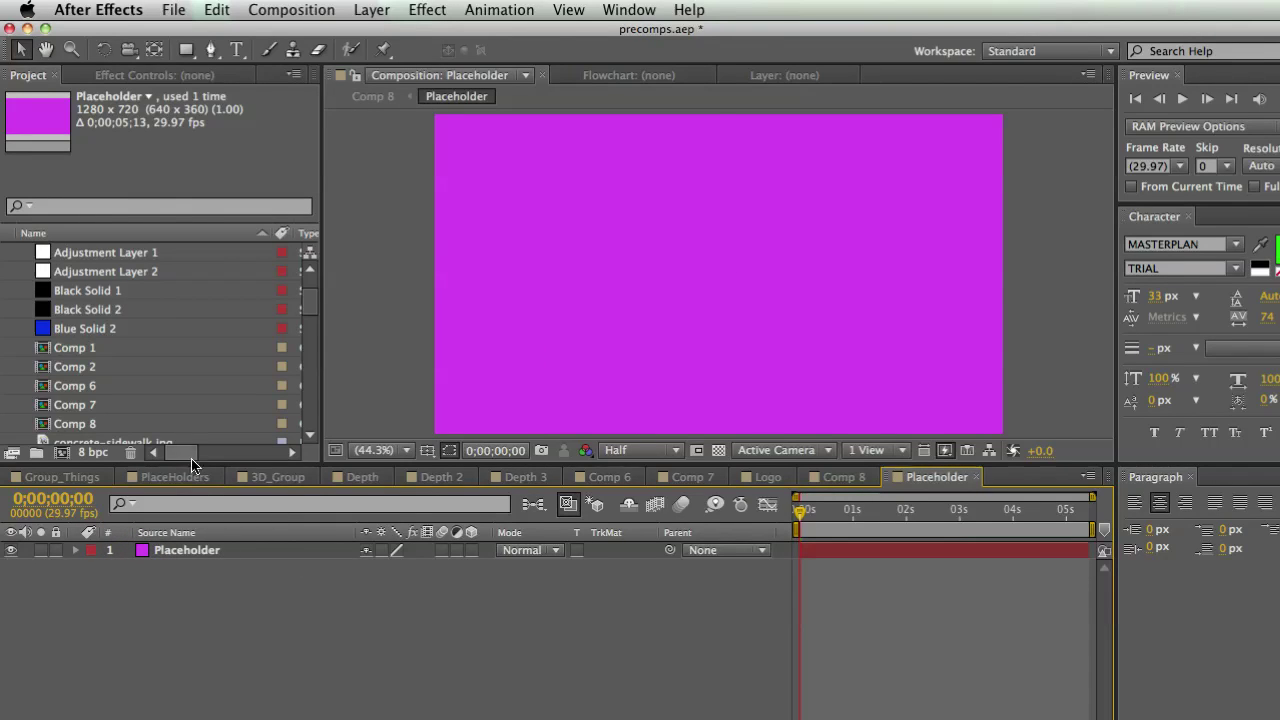
Step: Add a blue solid inside the Placeholder precomp and shrink it to leave a magenta border
{"action": "key", "text": "super+y"}
{"action": "key", "text": "Return"}
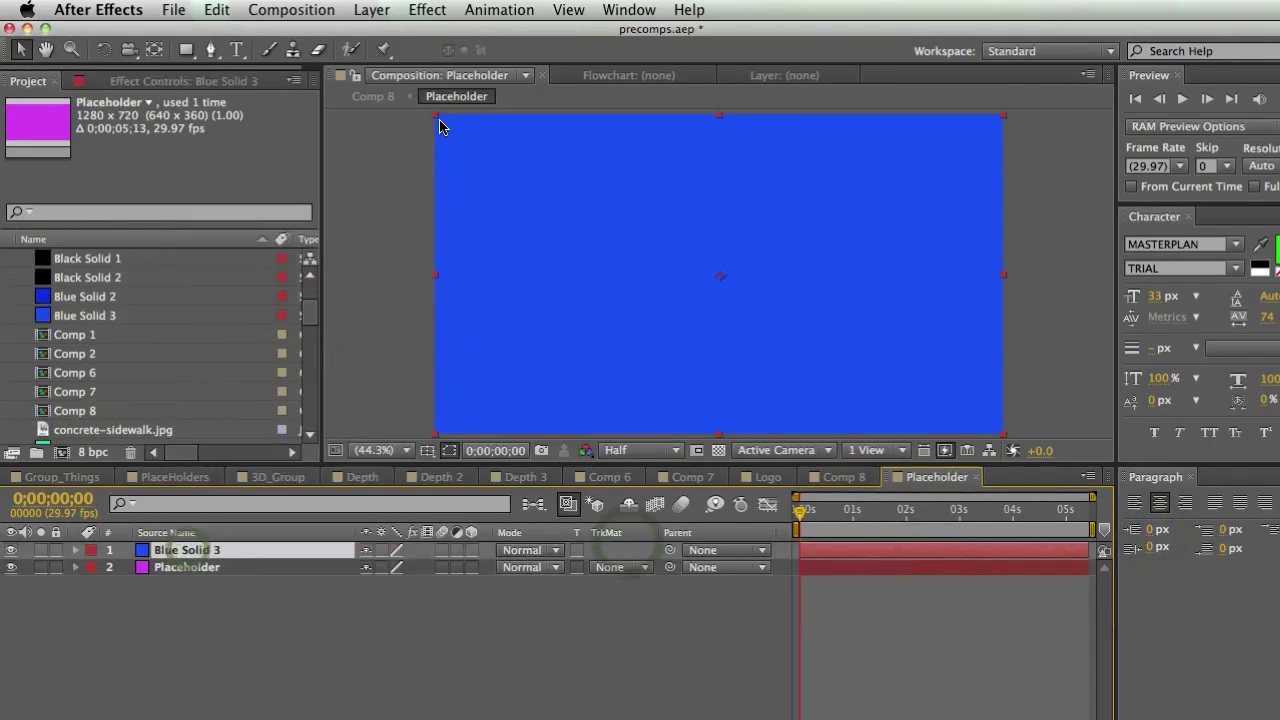
{"action": "left_click_drag", "start_coordinate": [436, 118], "coordinate": [464, 132]}
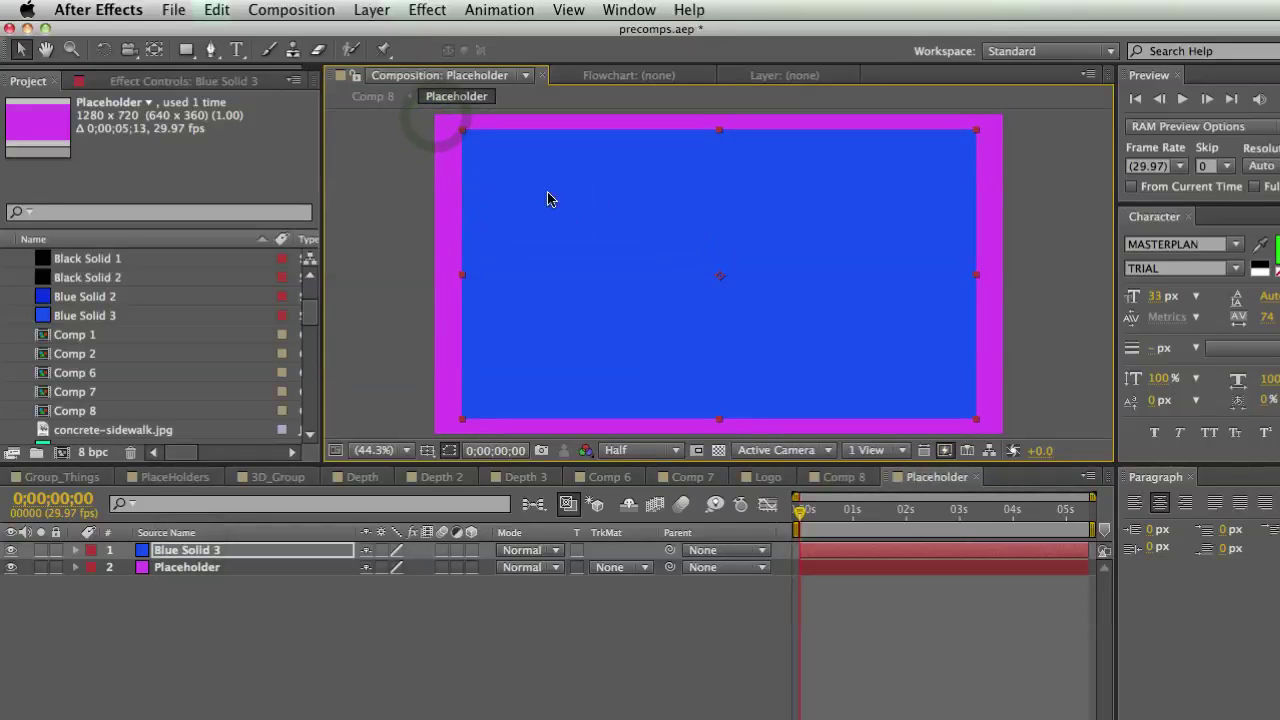
{"action": "left_click", "coordinate": [565, 585]}
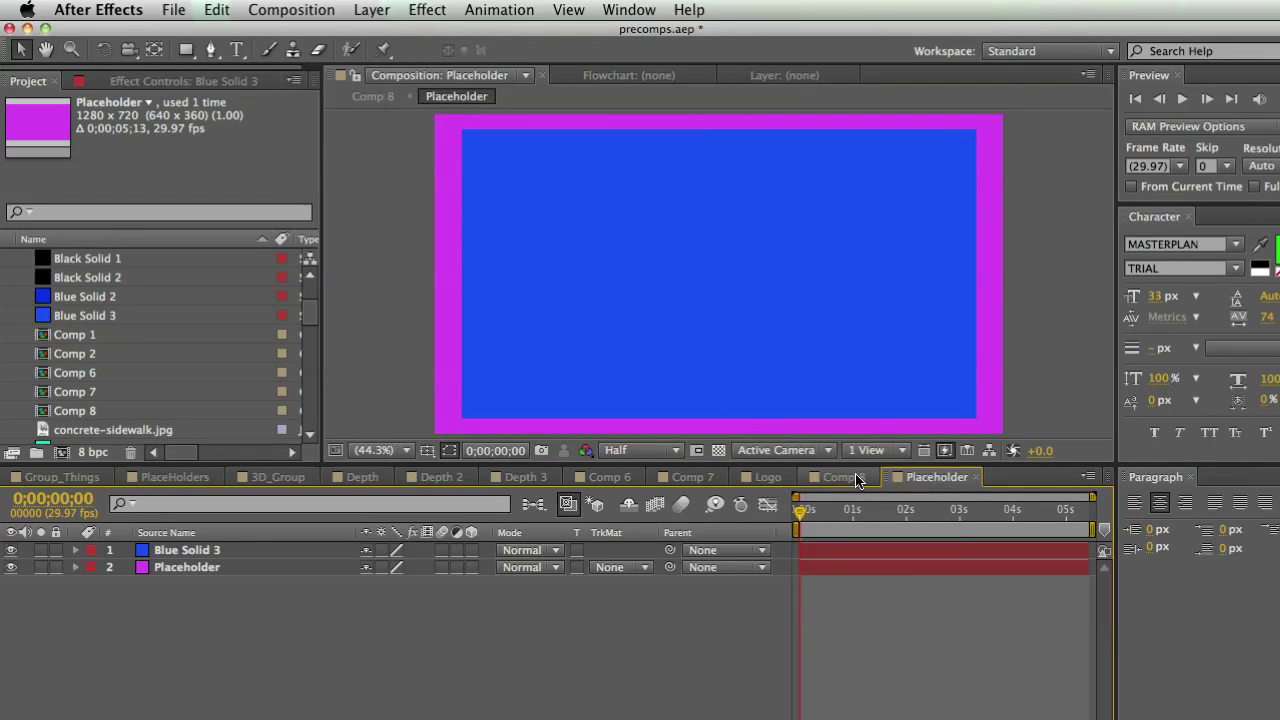
Step: In Comp 8, move the placeholder up to Position Y 261
{"action": "left_click", "coordinate": [855, 478]}
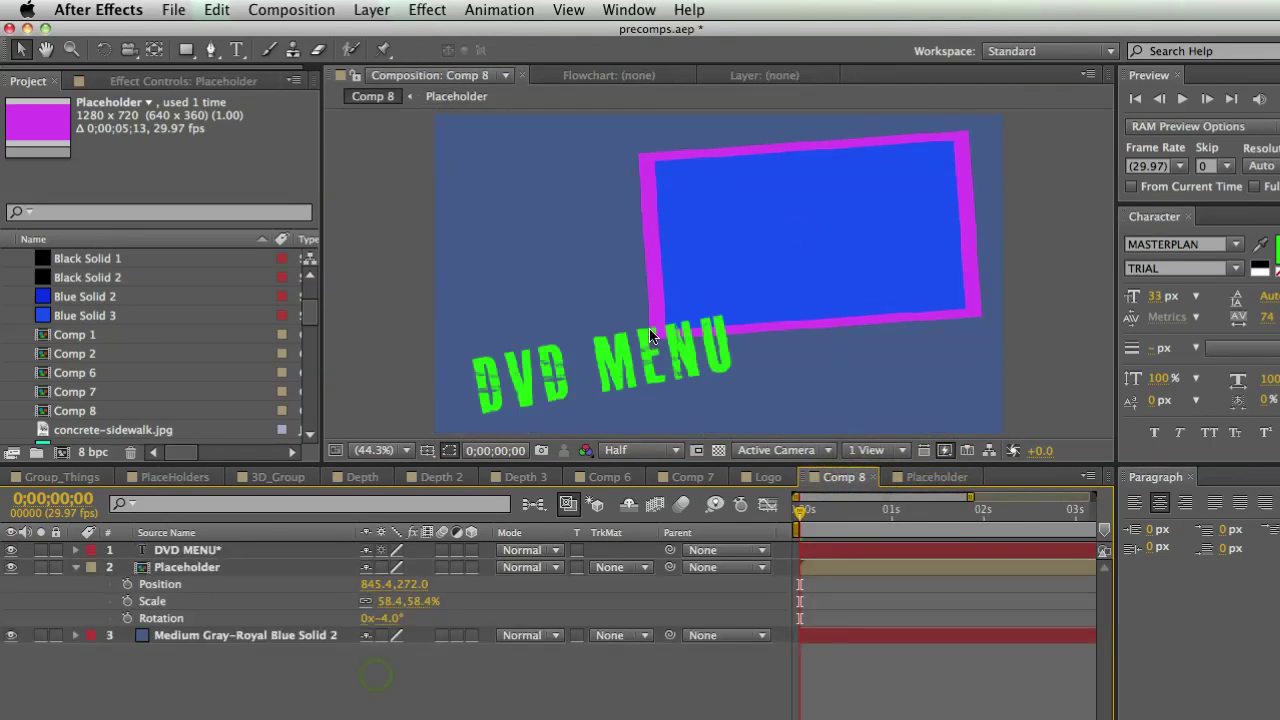
{"action": "left_click", "coordinate": [901, 278]}
{"action": "left_click_drag", "start_coordinate": [412, 584], "coordinate": [397, 584]}
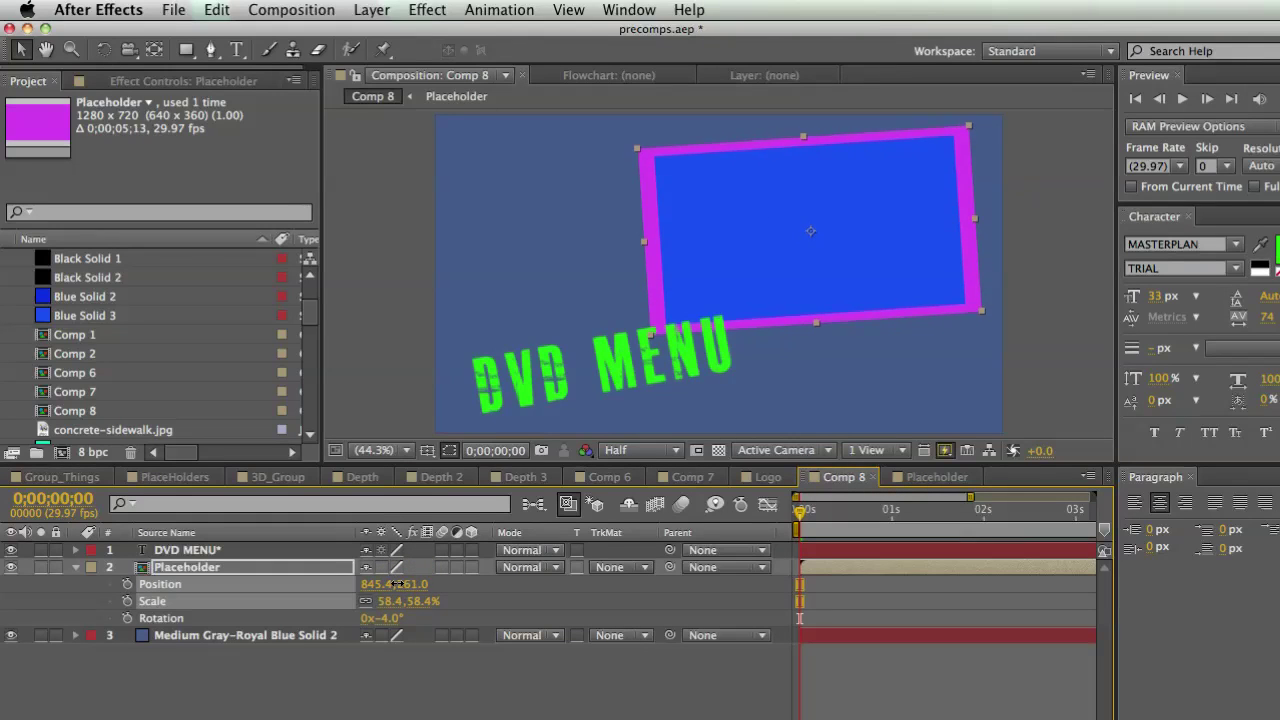
Step: Inspect the Placeholder precomp again, then delete the Placeholder layer from Comp 8
{"action": "double_click", "coordinate": [186, 567]}
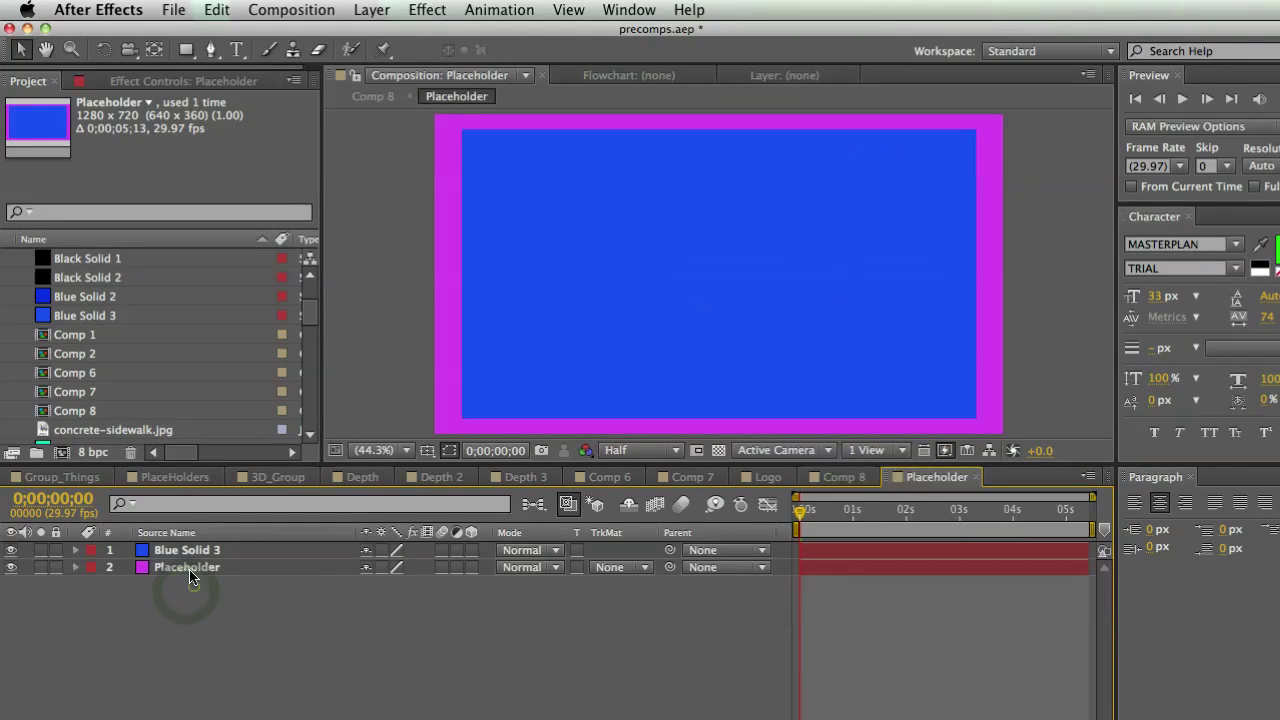
{"action": "left_click", "coordinate": [187, 571]}
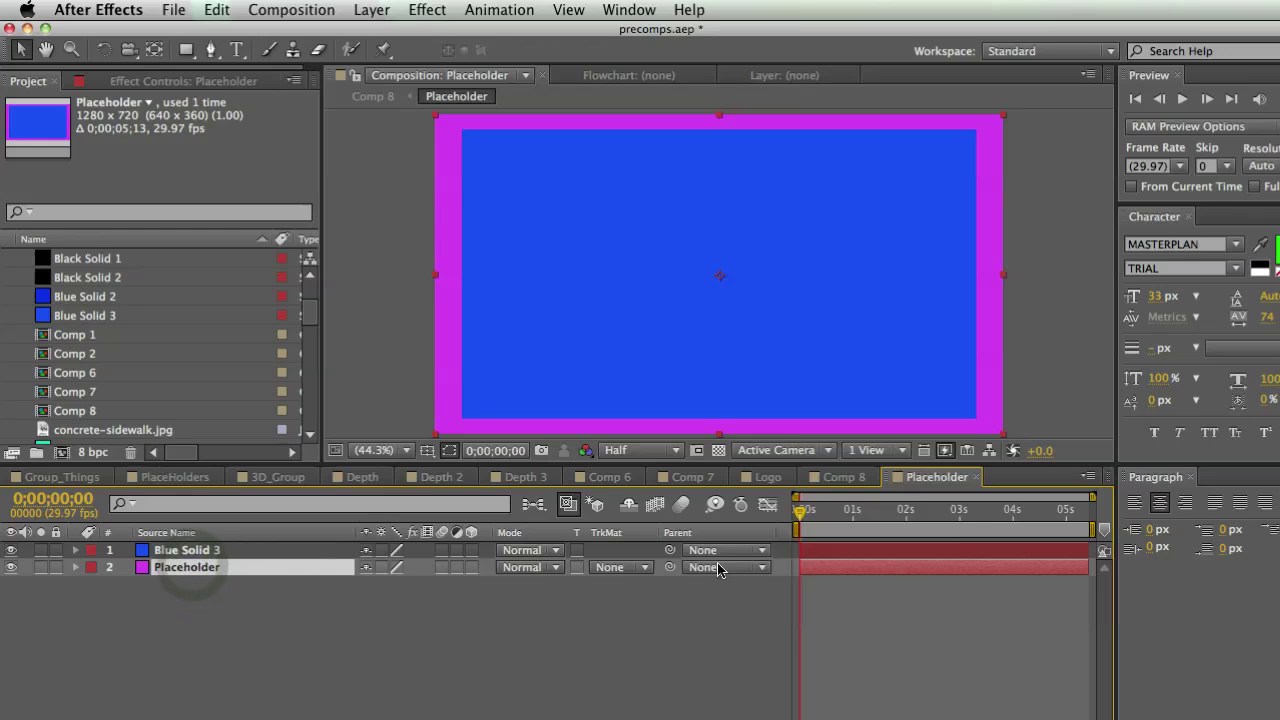
{"action": "left_click", "coordinate": [838, 478]}
{"action": "left_click", "coordinate": [270, 680]}
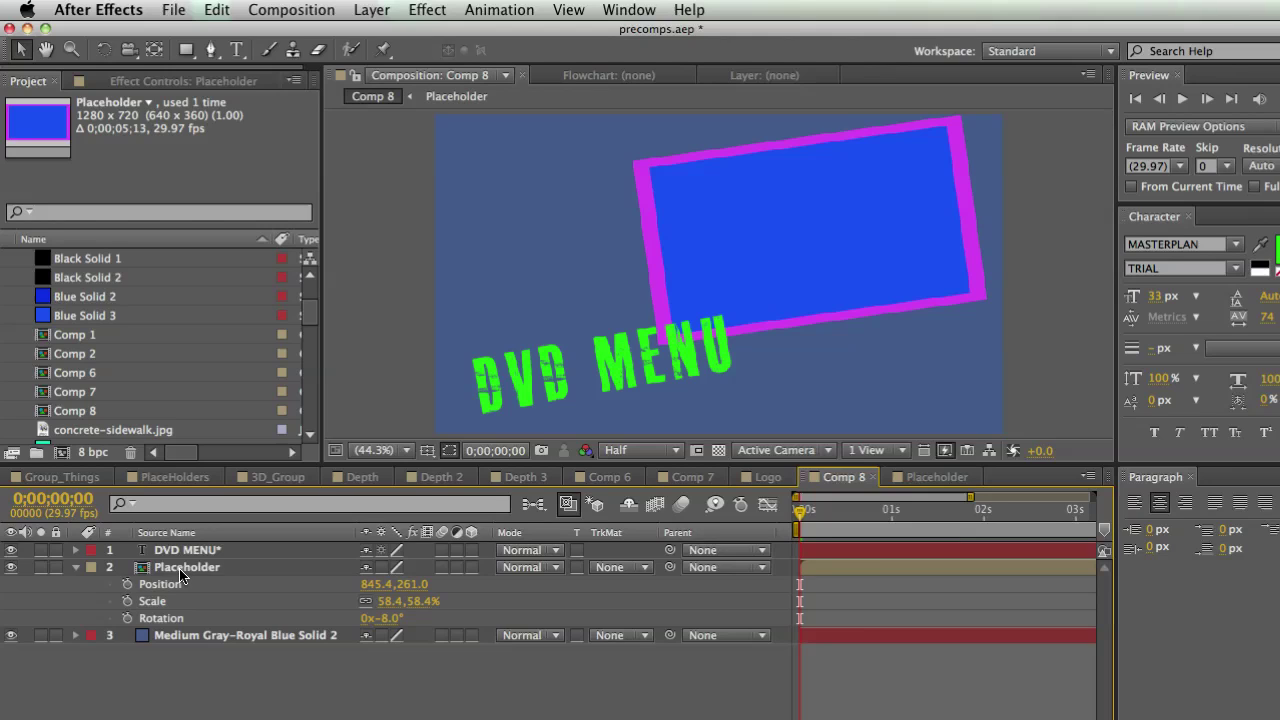
{"action": "left_click", "coordinate": [180, 570]}
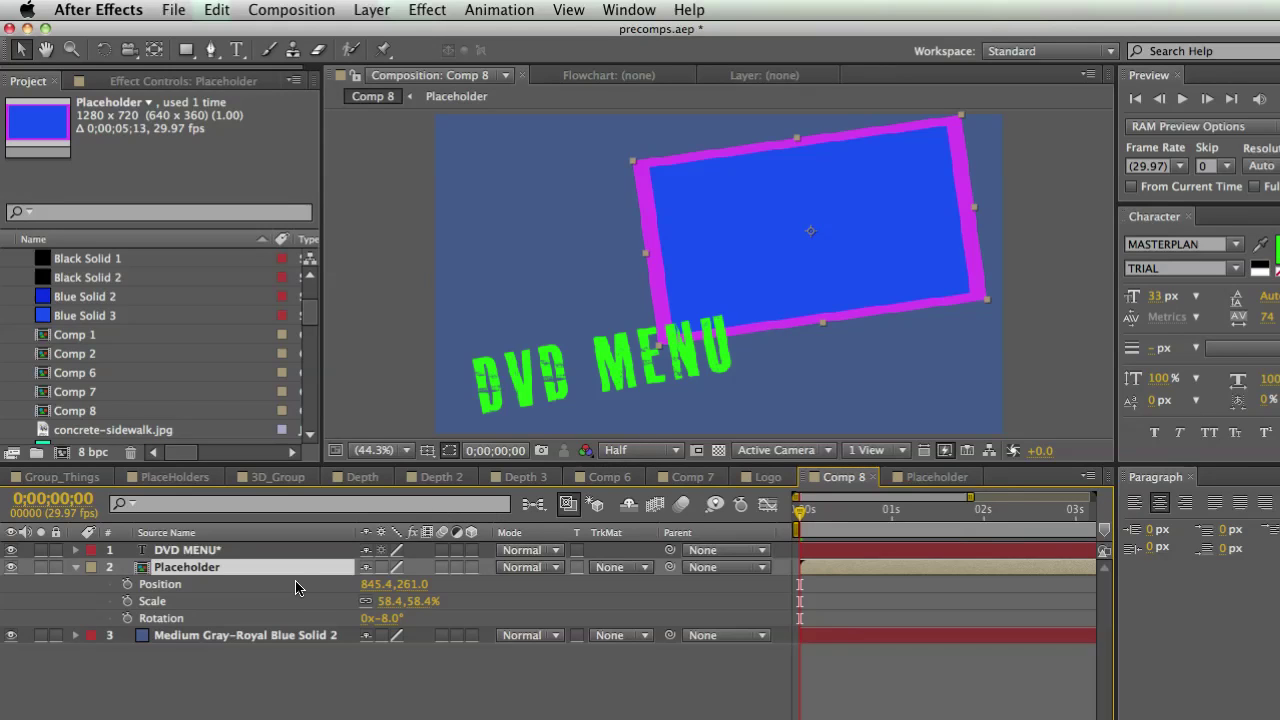
{"action": "key", "text": "Delete"}
Step: Add a new yellow solid layer to Comp 8
{"action": "right_click", "coordinate": [226, 624]}
{"action": "mouse_move", "coordinate": [440, 632]}
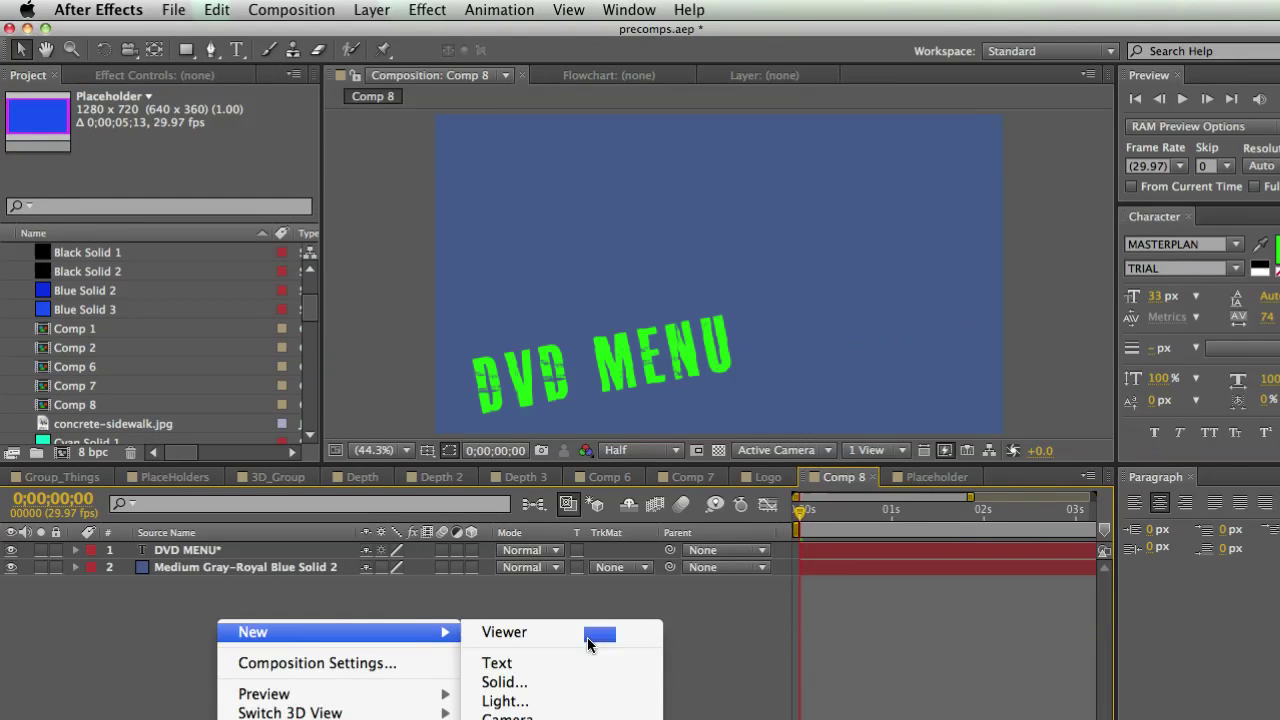
{"action": "left_click", "coordinate": [621, 688]}
{"action": "left_click", "coordinate": [443, 487]}
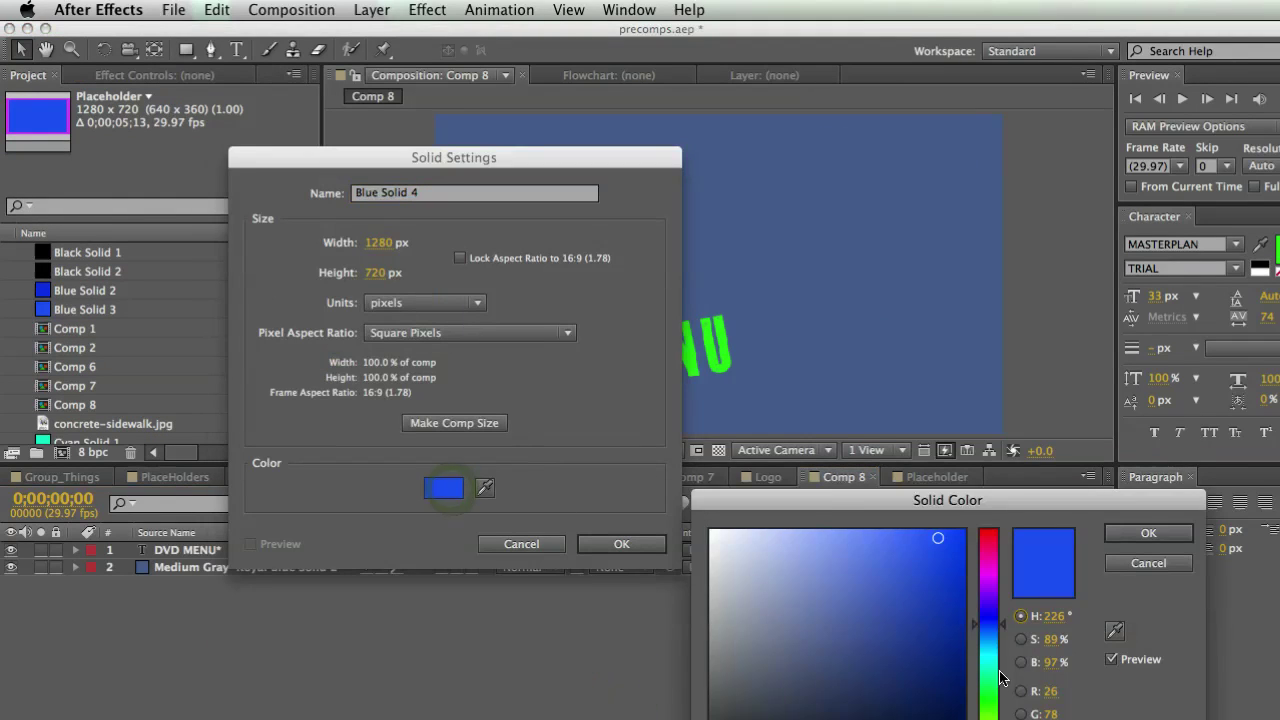
{"action": "mouse_move", "coordinate": [1000, 678]}
{"action": "left_mouse_down"}
{"action": "mouse_move", "coordinate": [1000, 715]}
{"action": "mouse_move", "coordinate": [993, 685]}
{"action": "left_mouse_up"}
{"action": "key", "text": "Return"}
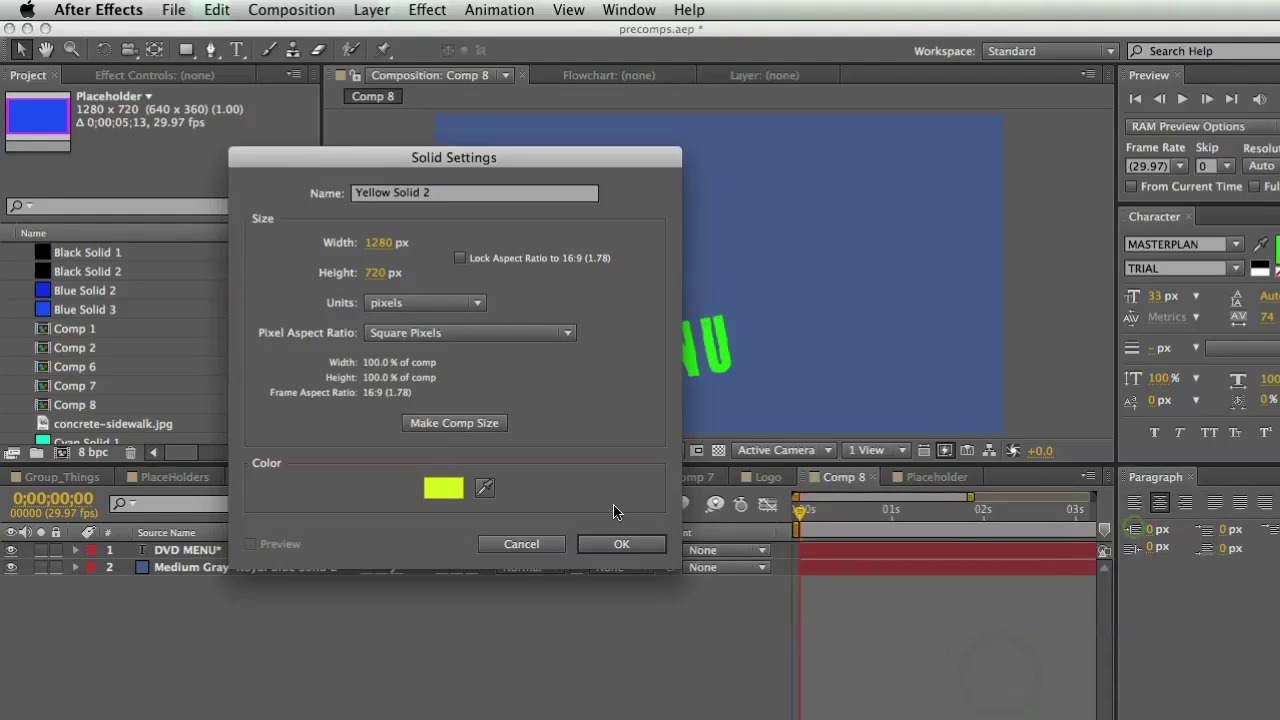
{"action": "left_click", "coordinate": [619, 543]}
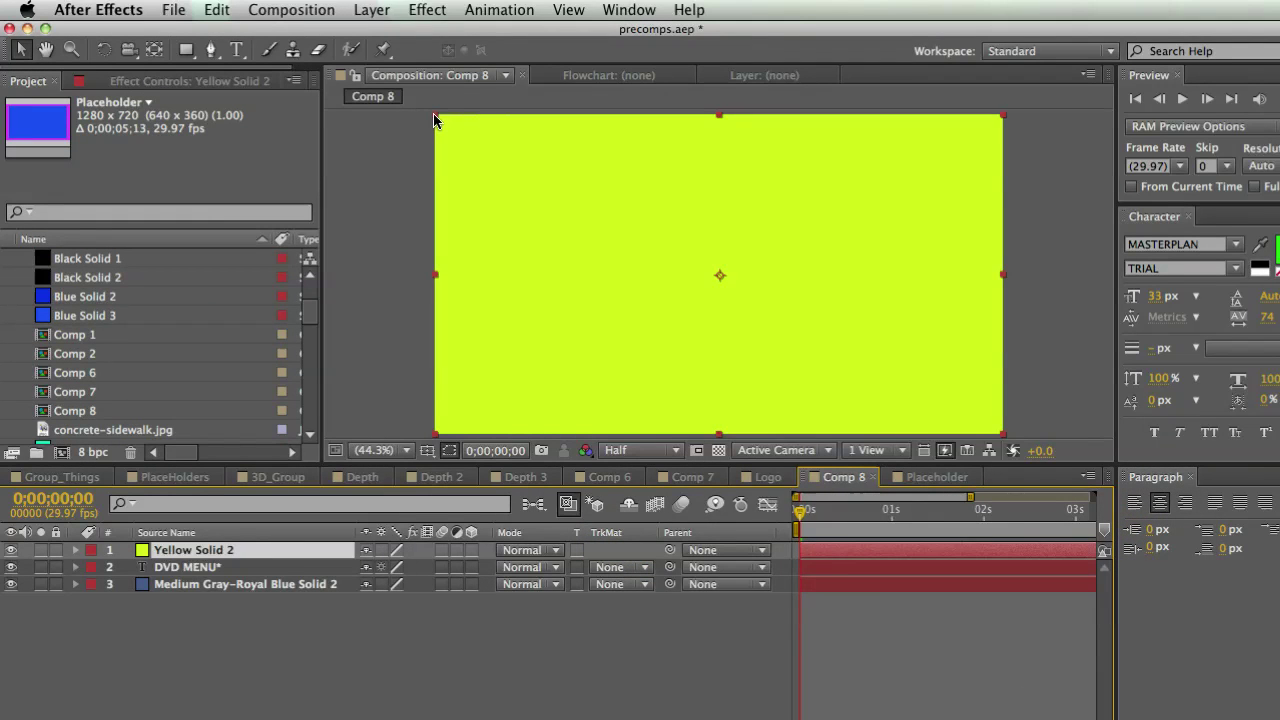
Step: Shrink the yellow solid, move it toward the upper right, and tilt it to -11.4°
{"action": "left_click_drag", "start_coordinate": [435, 117], "coordinate": [545, 177]}
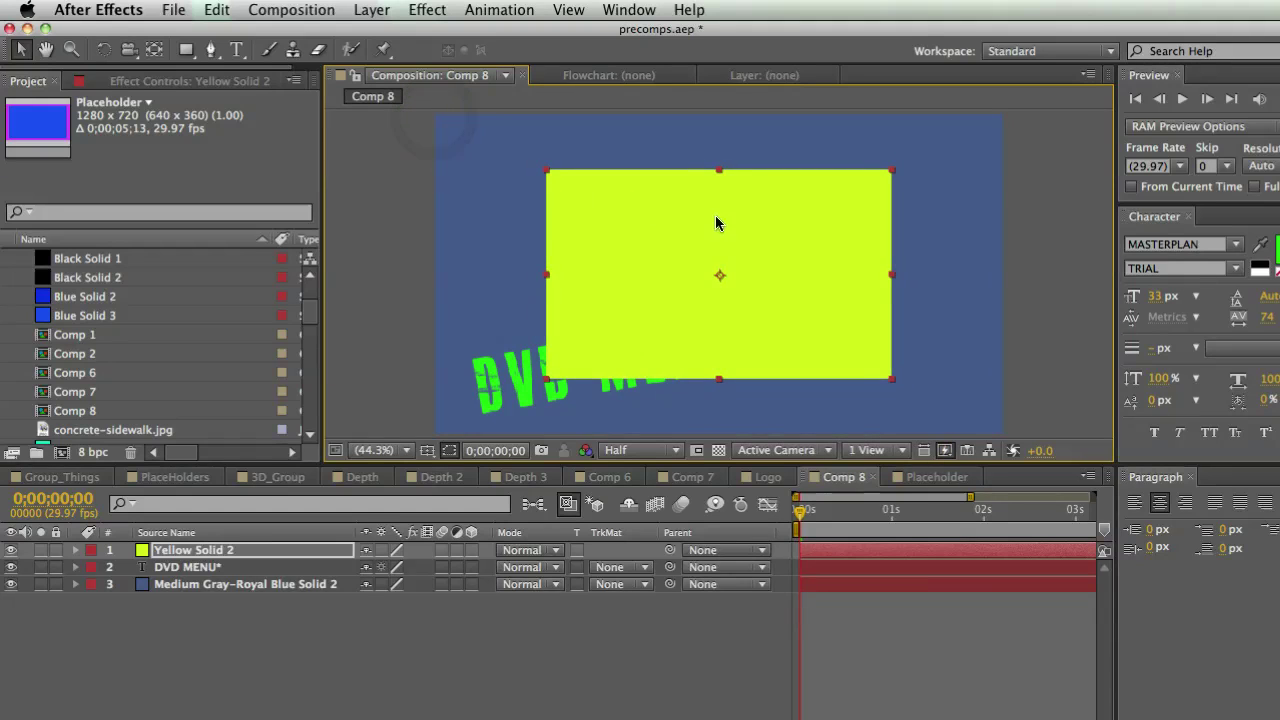
{"action": "key", "text": "r"}
{"action": "left_click_drag", "start_coordinate": [717, 220], "coordinate": [886, 186]}
{"action": "left_click", "coordinate": [270, 665]}
{"action": "left_click", "coordinate": [240, 553]}
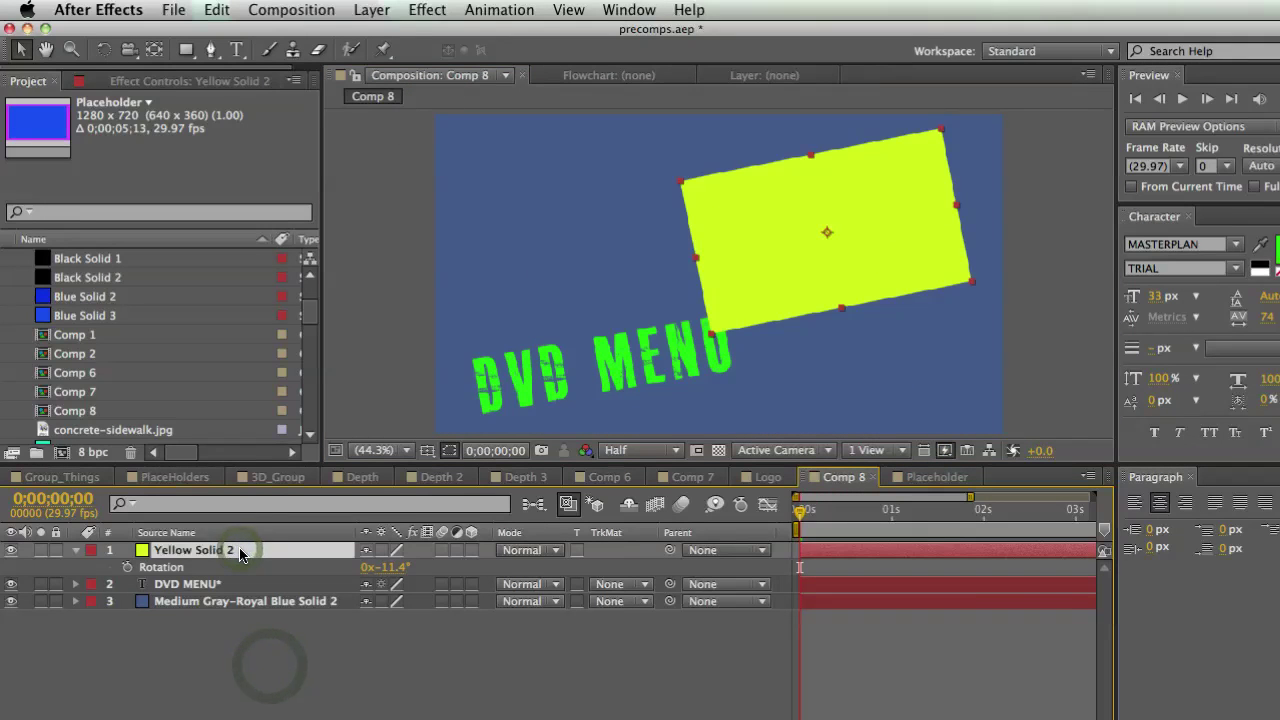
Step: Pre-compose the yellow solid as Moving Attributes, moving all attributes into it
{"action": "key", "text": "super+shift+c"}
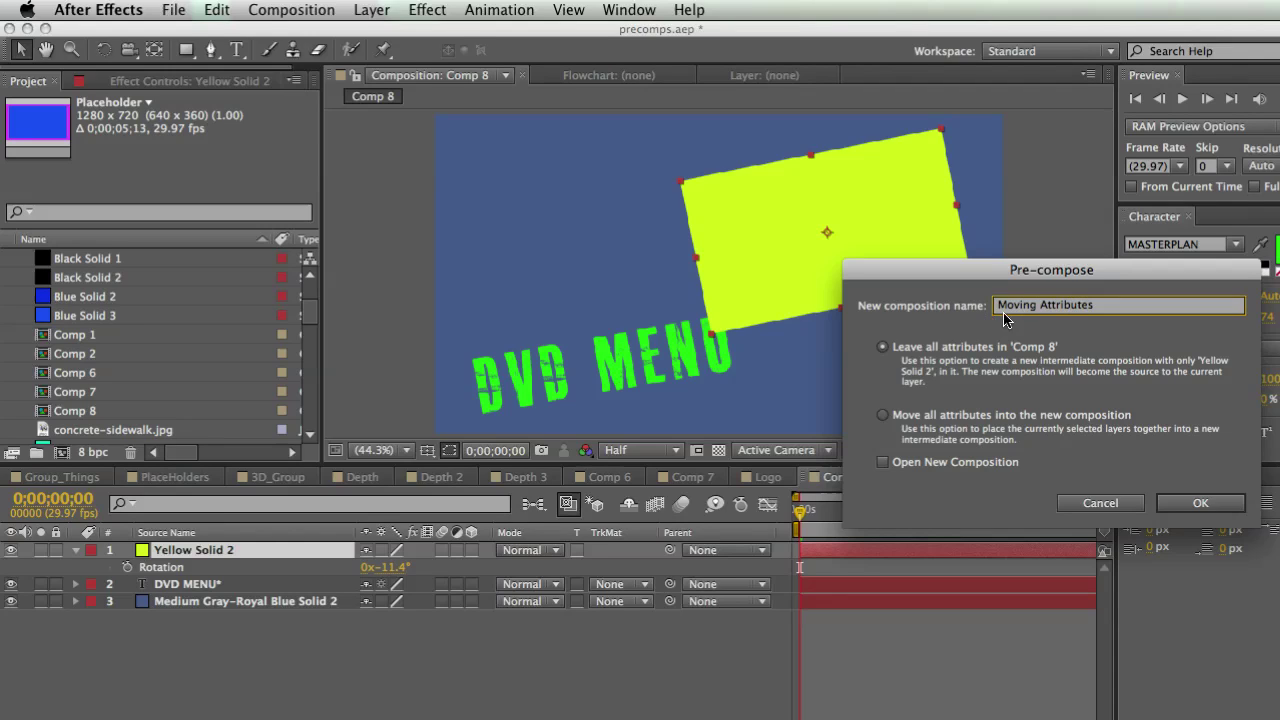
{"action": "left_click", "coordinate": [944, 413]}
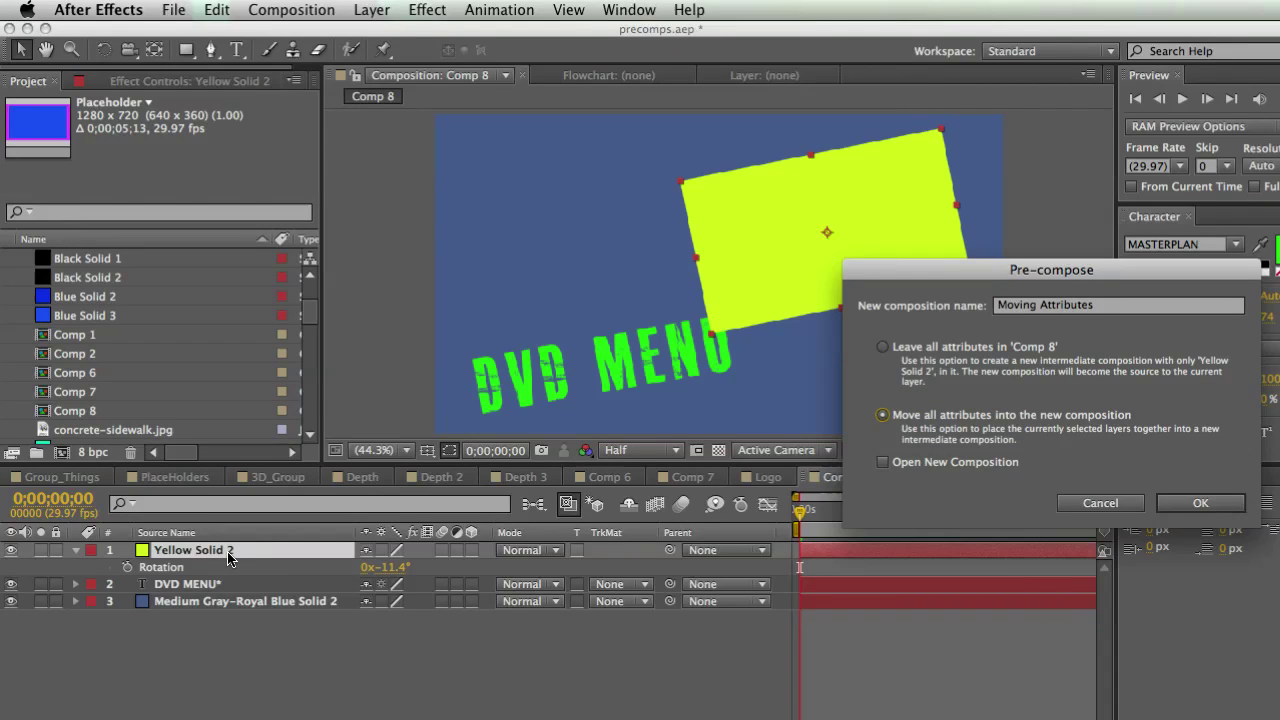
{"action": "left_click", "coordinate": [1198, 504]}
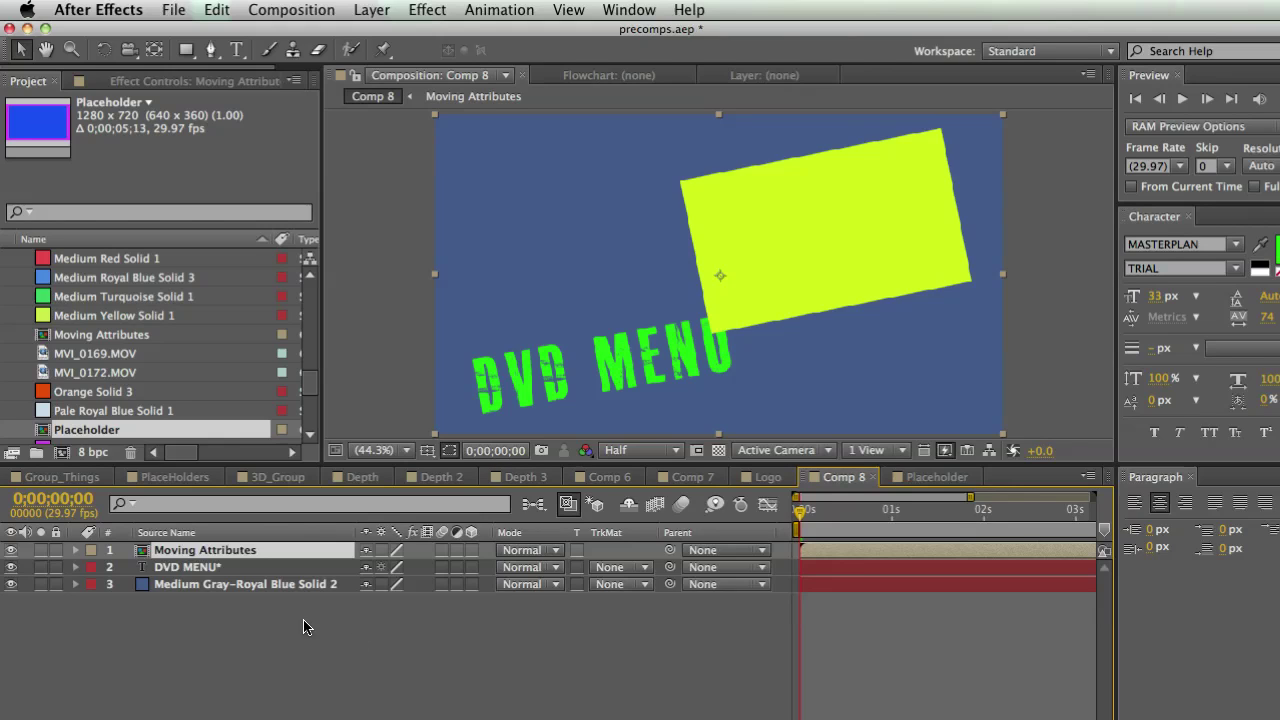
Step: Show the Moving Attributes layer's Position, Scale and Rotation to check its default transforms
{"action": "key", "text": "p"}
{"action": "key", "text": "shift+s"}
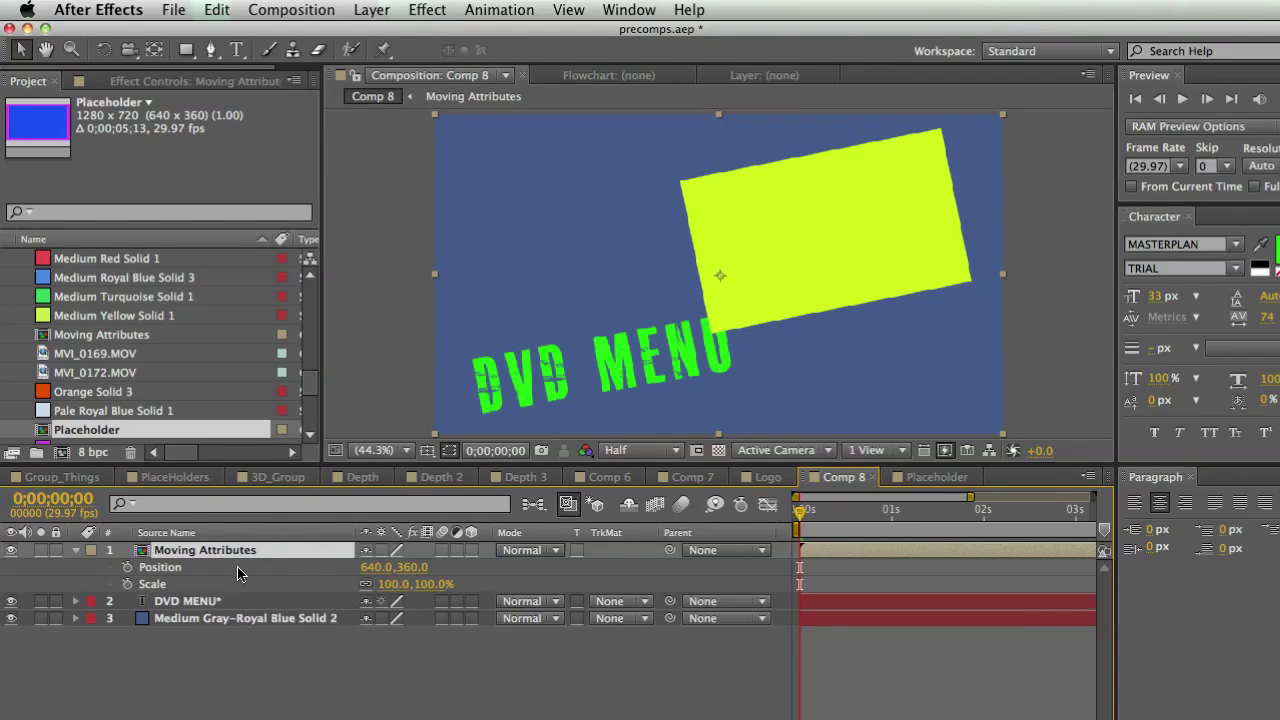
{"action": "key", "text": "shift+r"}
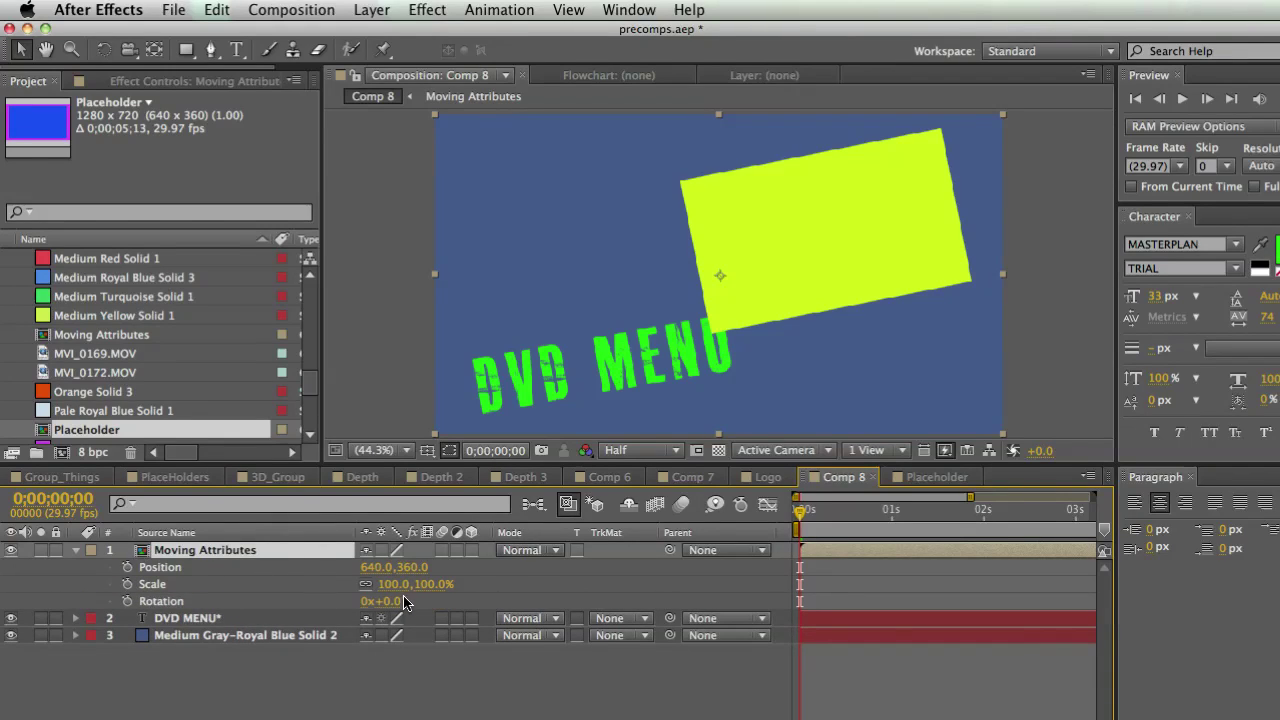
Step: Inspect the Moving Attributes precomp, then delete its layer from Comp 8
{"action": "double_click", "coordinate": [150, 550]}
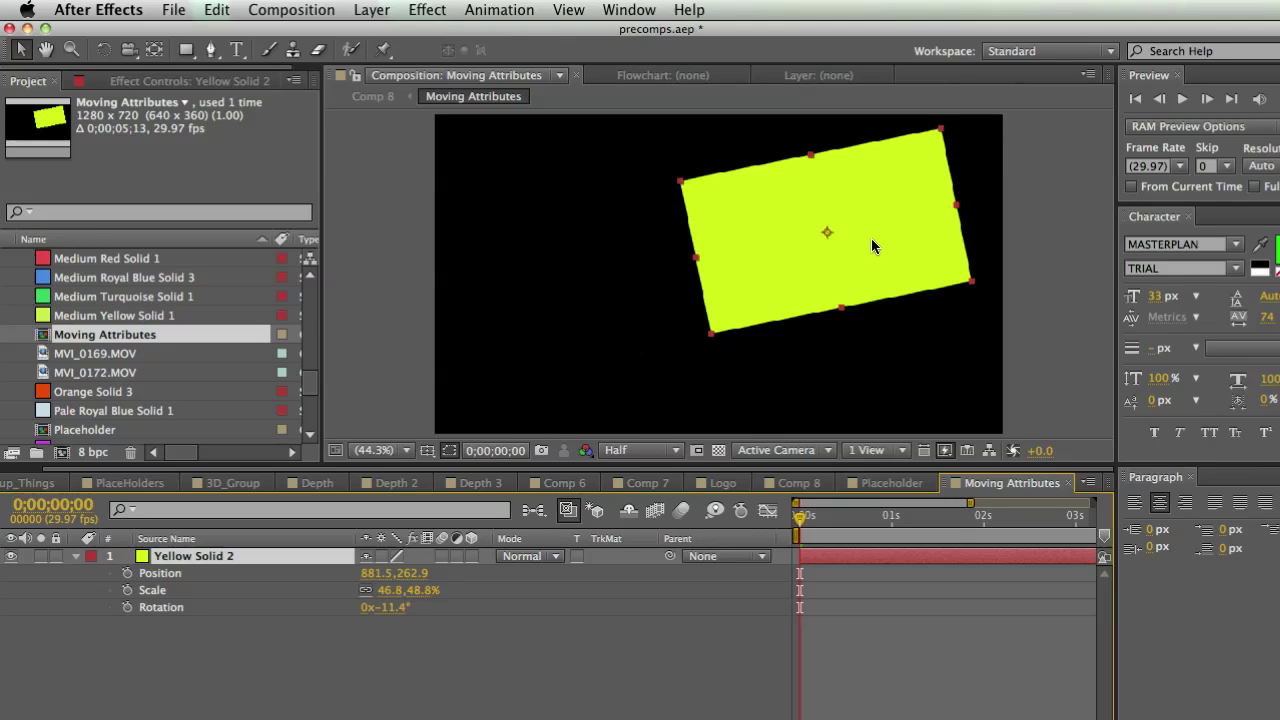
{"action": "left_click", "coordinate": [1068, 483]}
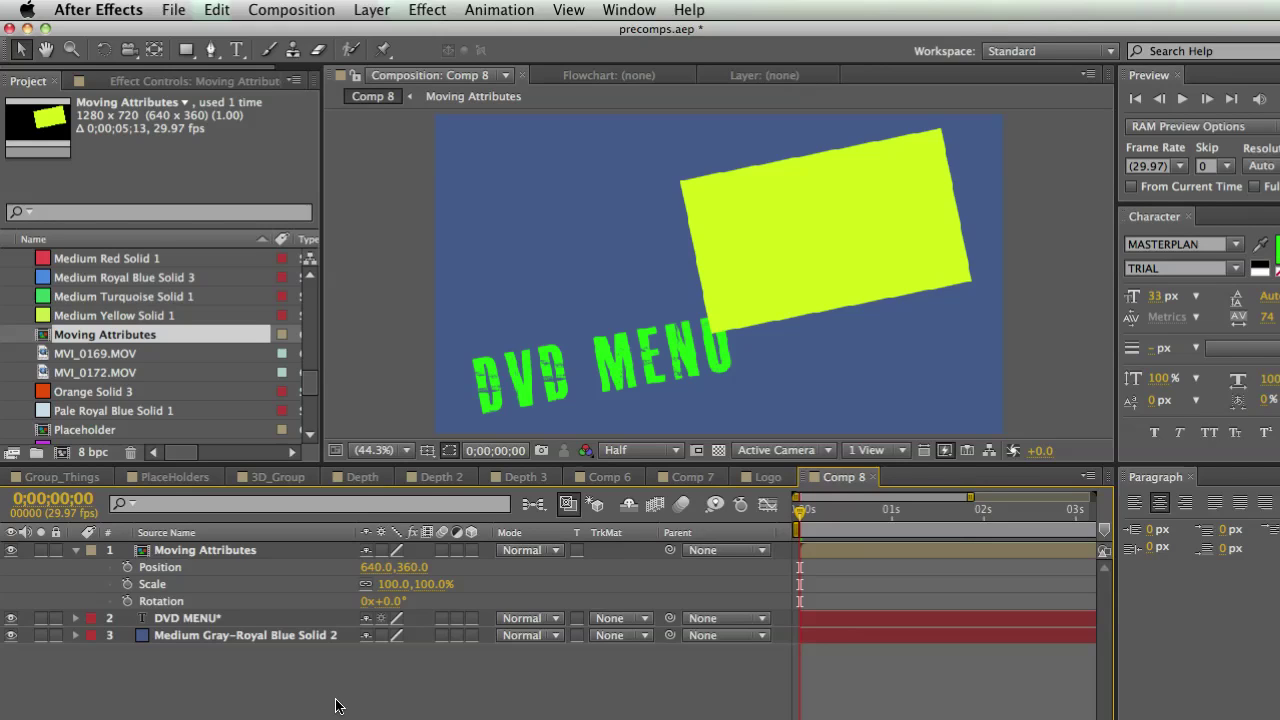
{"action": "key", "text": "Delete"}
{"action": "right_click", "coordinate": [228, 591]}
Step: Create a new royal blue solid layer in Comp 8
{"action": "mouse_move", "coordinate": [262, 598]}
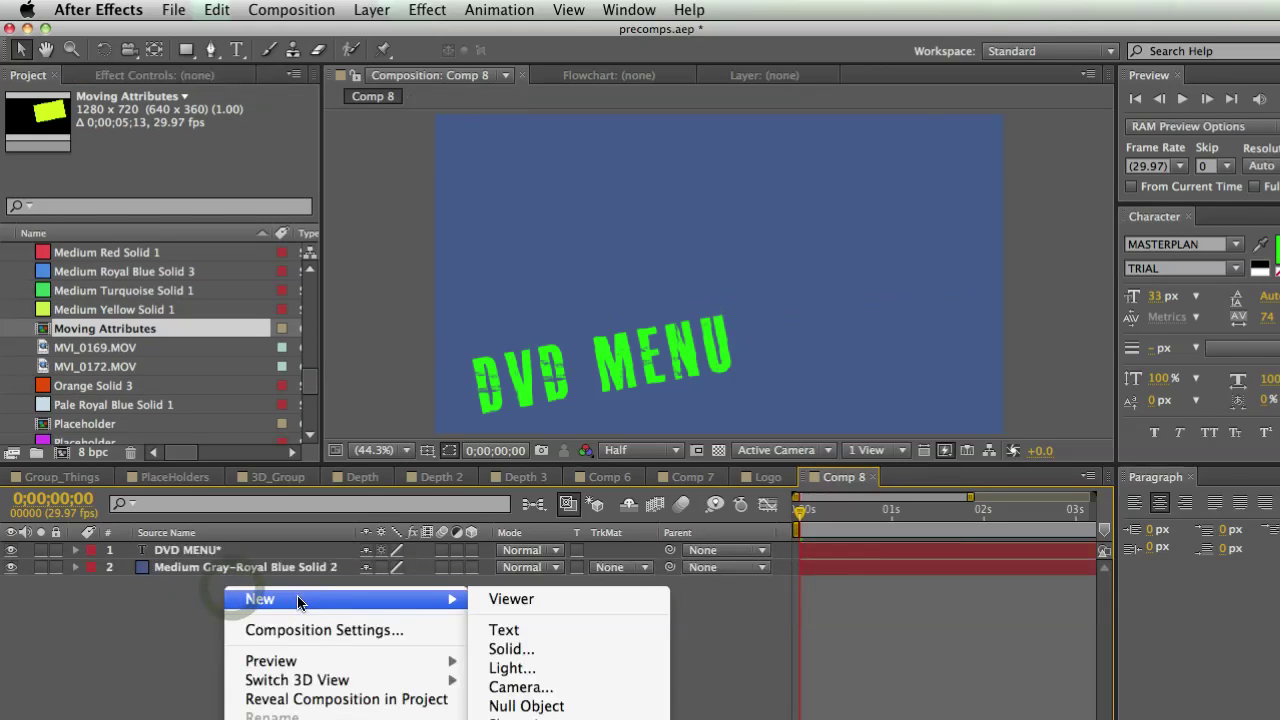
{"action": "left_click", "coordinate": [512, 650]}
{"action": "left_click", "coordinate": [446, 487]}
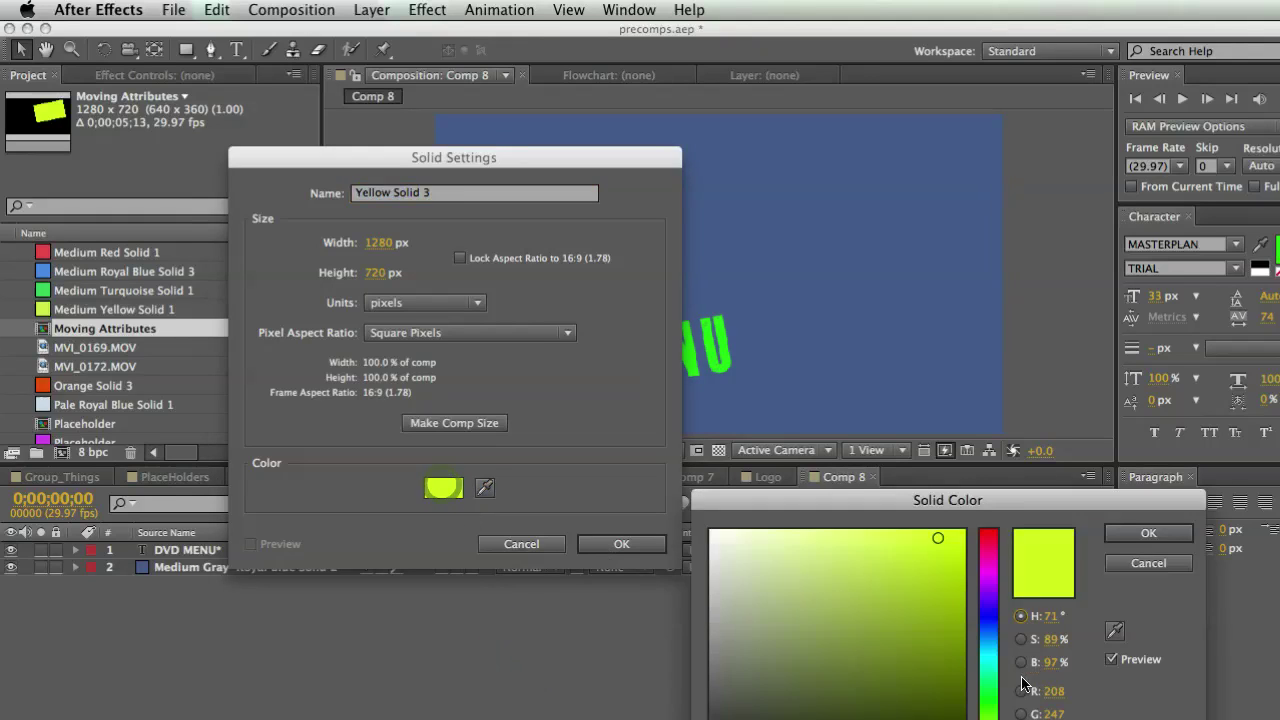
{"action": "left_click", "coordinate": [988, 680]}
{"action": "left_click", "coordinate": [1148, 533]}
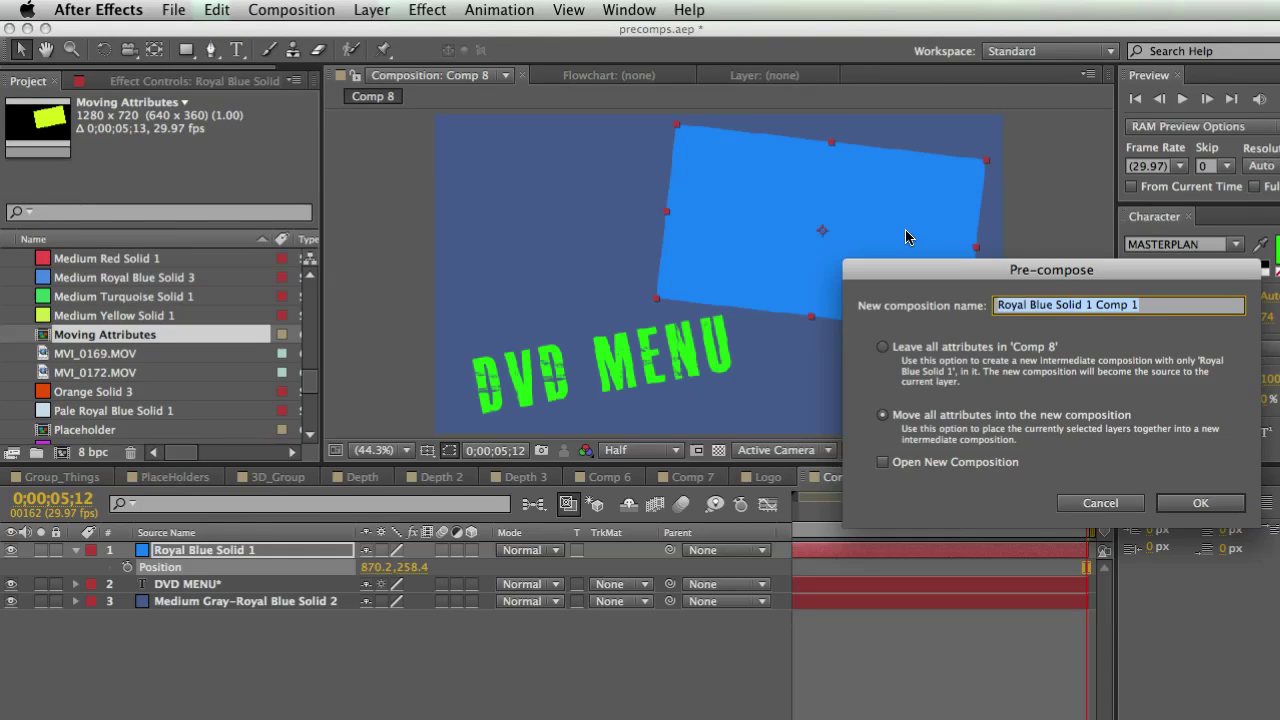
Step: Pre-compose the blue solid as PLACEHOLDER, keeping attributes in Comp 8, and open it
{"action": "left_click", "coordinate": [905, 350]}
{"action": "left_click", "coordinate": [1076, 309]}
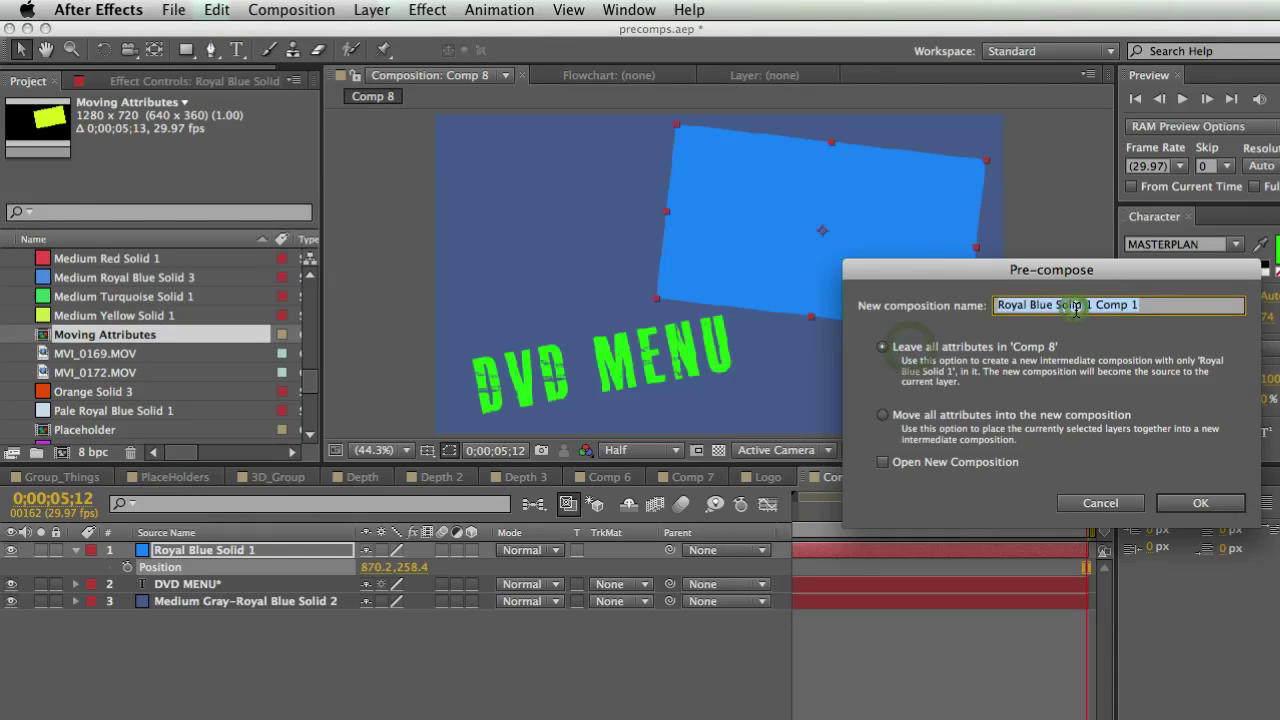
{"action": "type", "text": "PLACEHOLDER"}
{"action": "key", "text": "Return"}
{"action": "double_click", "coordinate": [230, 550]}
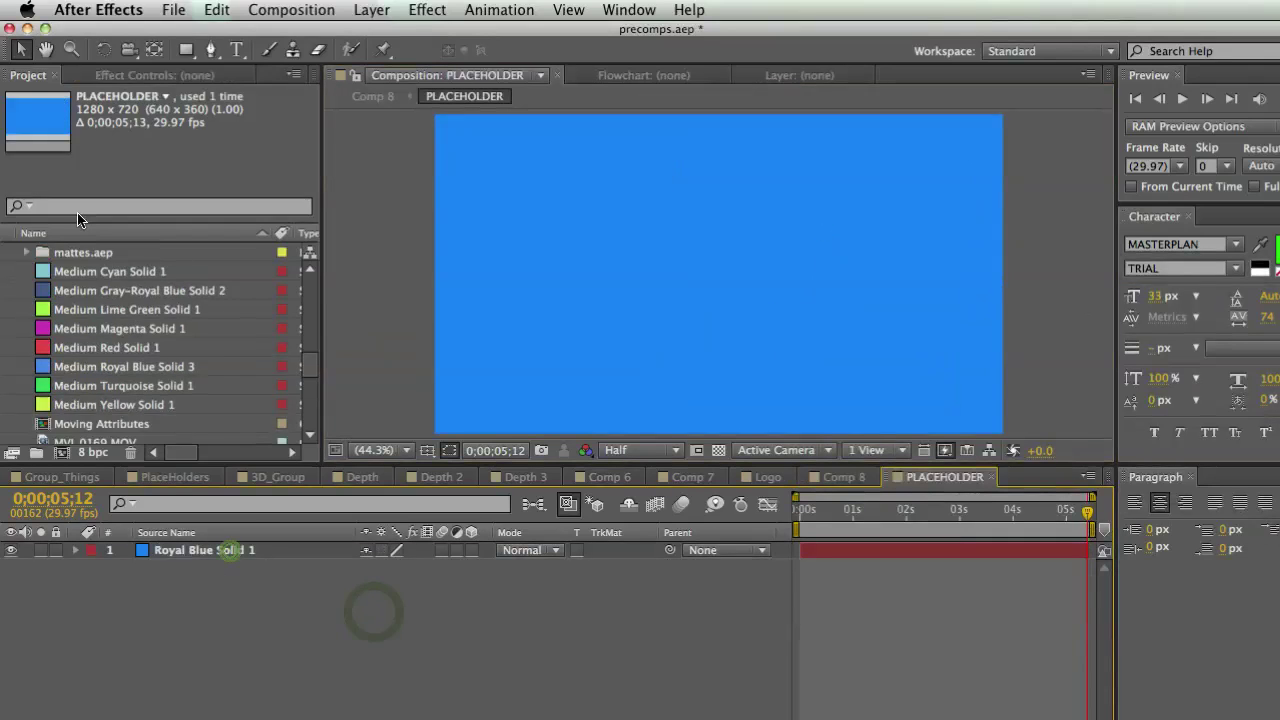
{"action": "scroll", "coordinate": [150, 330], "scroll_direction": "down", "scroll_amount": 3}
Step: Add MVI_0169.MOV to PLACEHOLDER beneath Royal Blue Solid 1
{"action": "left_click", "coordinate": [38, 330]}
{"action": "left_click_drag", "start_coordinate": [42, 332], "coordinate": [180, 578]}
{"action": "left_click", "coordinate": [155, 617]}
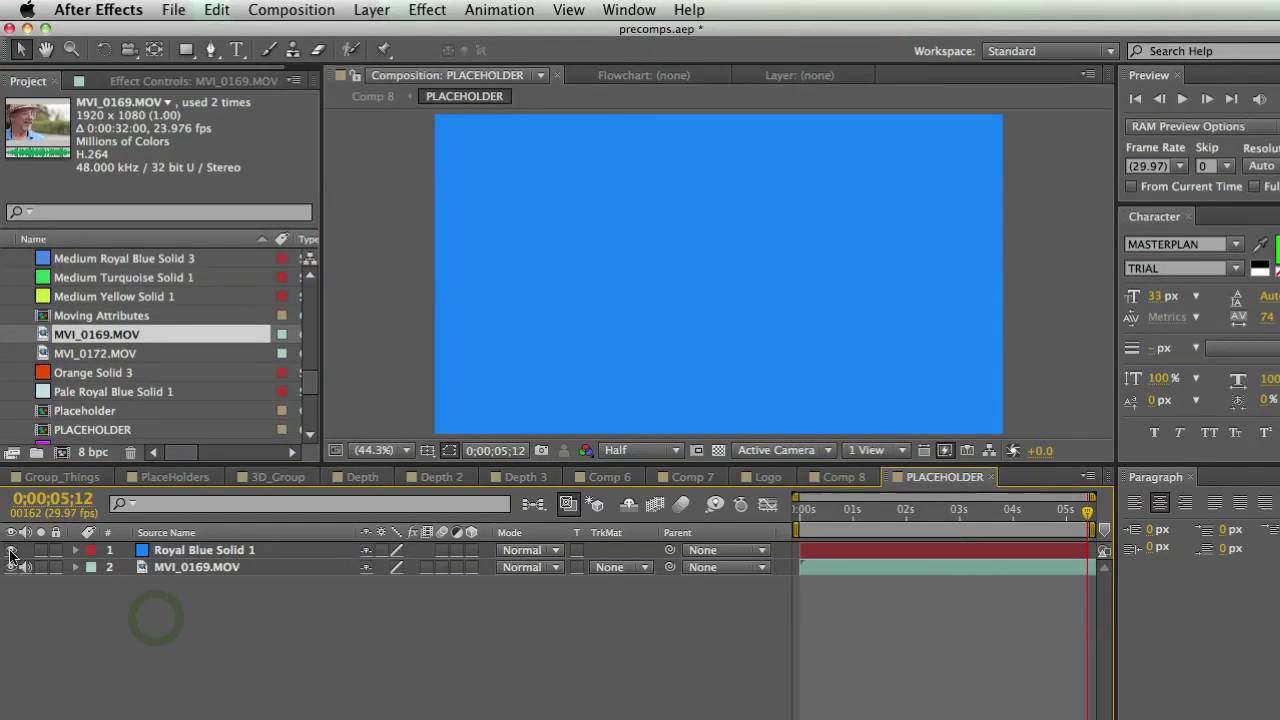
{"action": "left_click", "coordinate": [228, 550]}
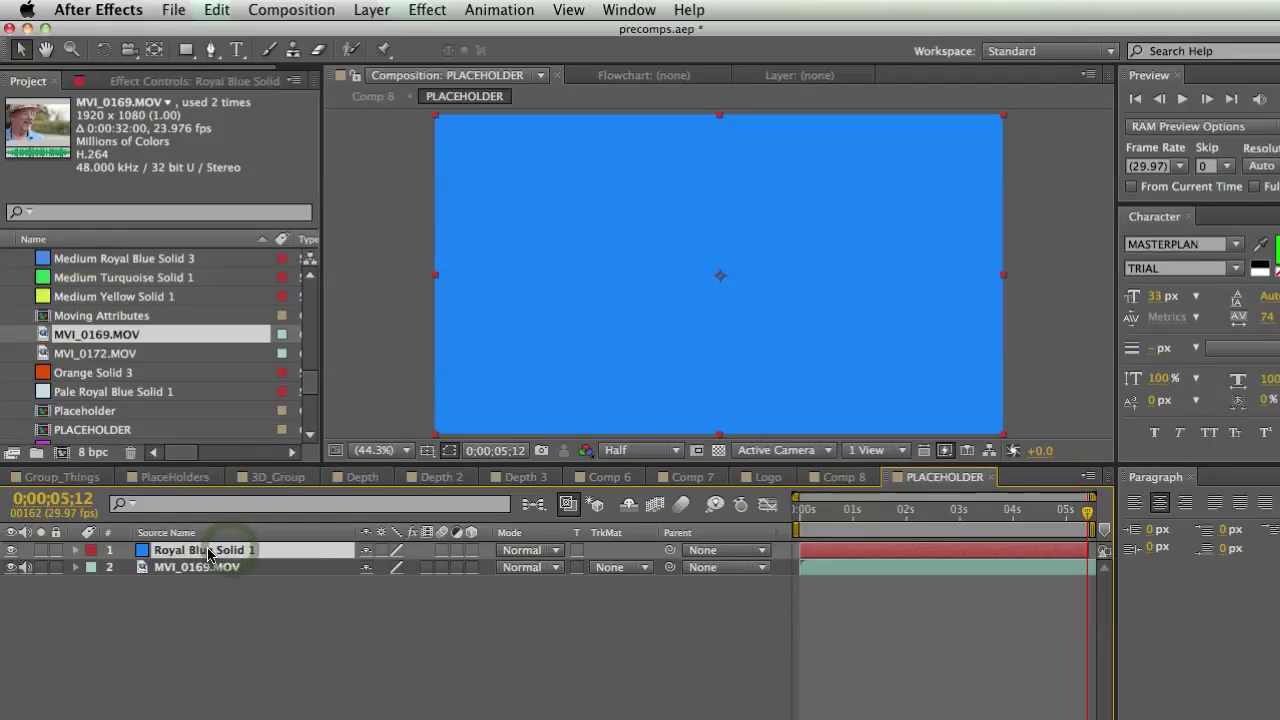
{"action": "left_click", "coordinate": [209, 552]}
Step: Draw a rectangular mask on the blue solid and set it to Subtract, leaving a border
{"action": "left_click", "coordinate": [186, 49]}
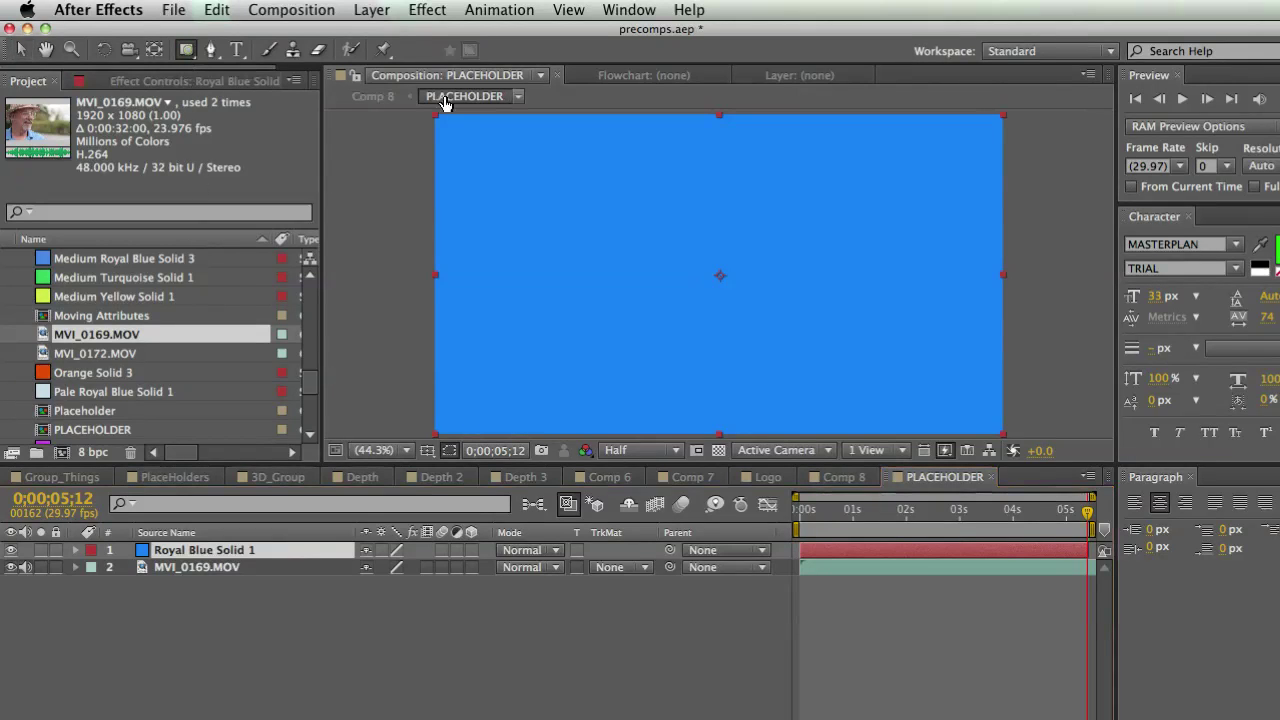
{"action": "mouse_move", "coordinate": [447, 126]}
{"action": "left_mouse_down"}
{"action": "mouse_move", "coordinate": [990, 432]}
{"action": "mouse_move", "coordinate": [987, 415]}
{"action": "left_mouse_up"}
{"action": "left_click", "coordinate": [413, 584]}
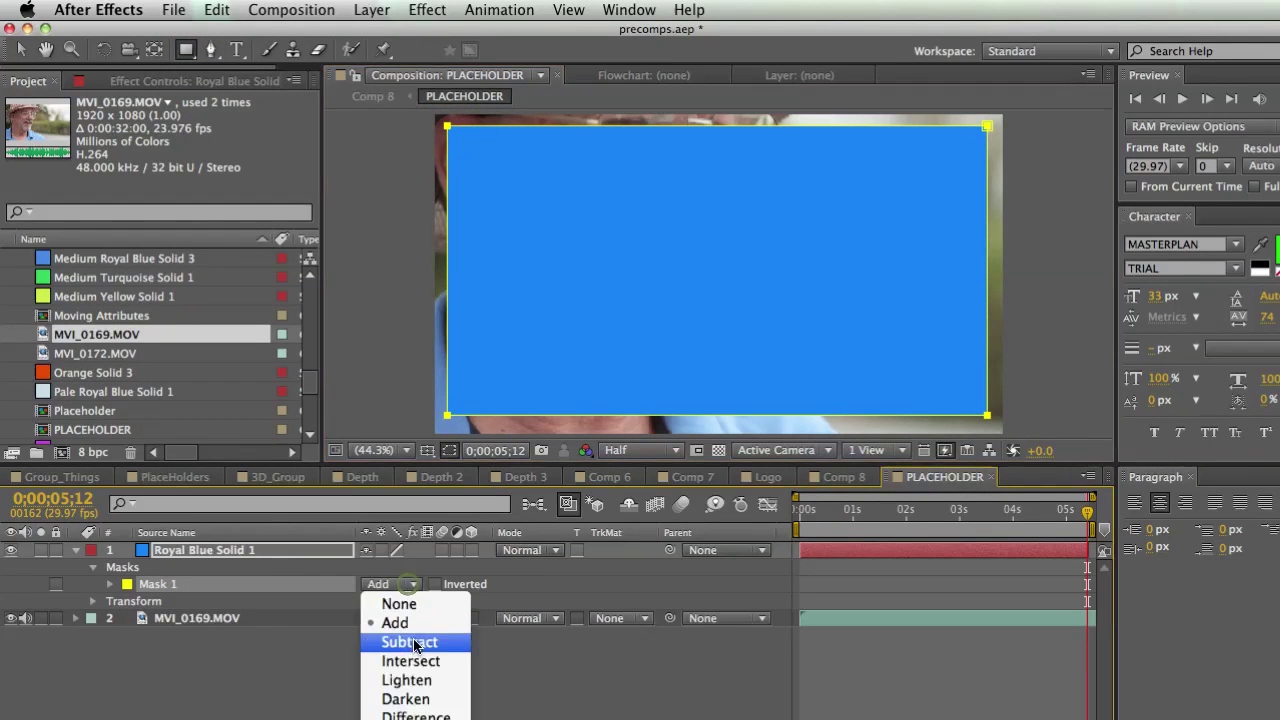
{"action": "left_click", "coordinate": [414, 648]}
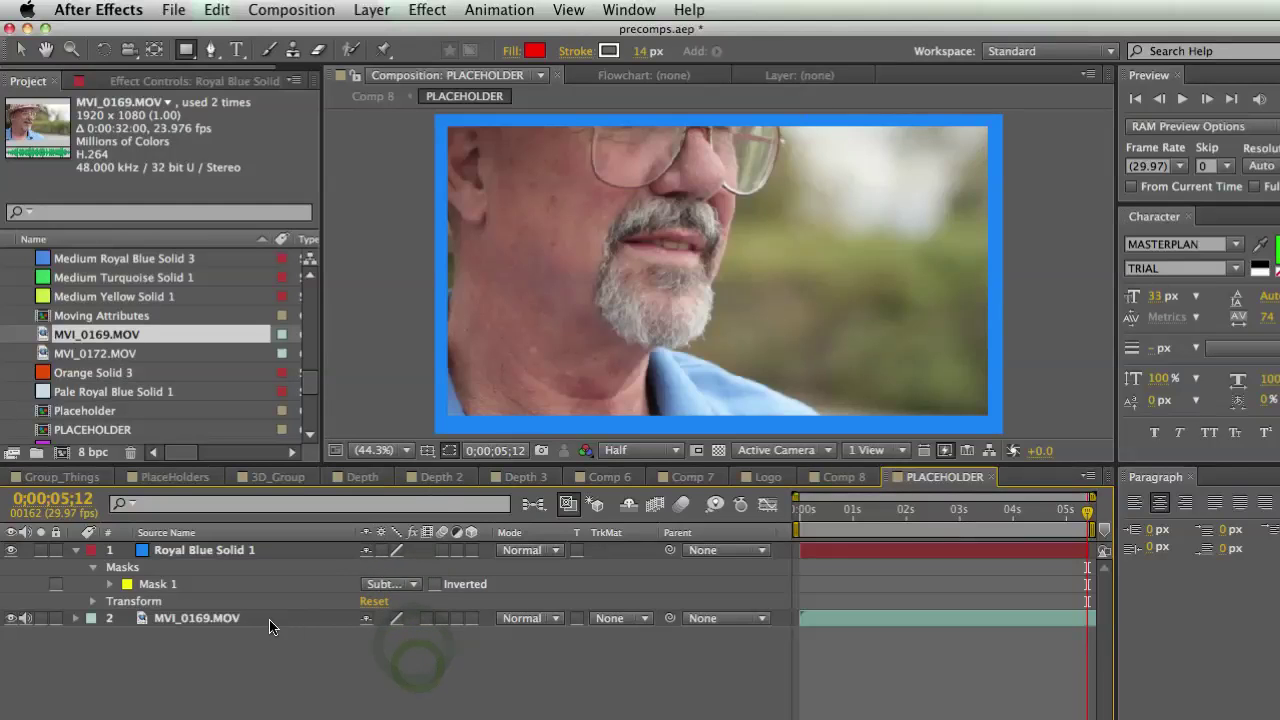
Step: Scale the MVI_0169.MOV clip down to about 68% inside the border
{"action": "left_click", "coordinate": [270, 619]}
{"action": "key", "text": "s"}
{"action": "left_click_drag", "start_coordinate": [428, 636], "coordinate": [397, 636]}
{"action": "left_click", "coordinate": [845, 477]}
Step: Preview Comp 8 by scrubbing back to 0;00;01;23, then reopen PLACEHOLDER
{"action": "left_click_drag", "start_coordinate": [984, 512], "coordinate": [1020, 514]}
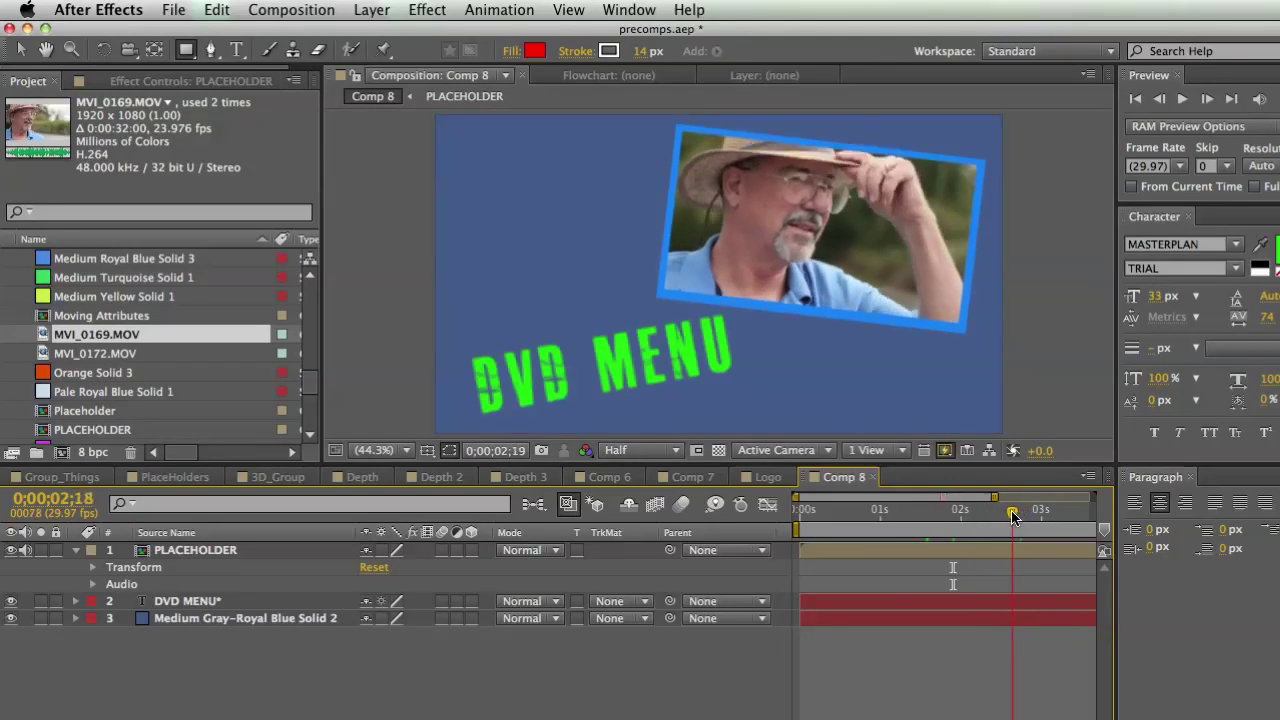
{"action": "key", "text": "shift+Page_Up"}
{"action": "key", "text": "shift+Page_Up"}
{"action": "key", "text": "shift+Page_Up"}
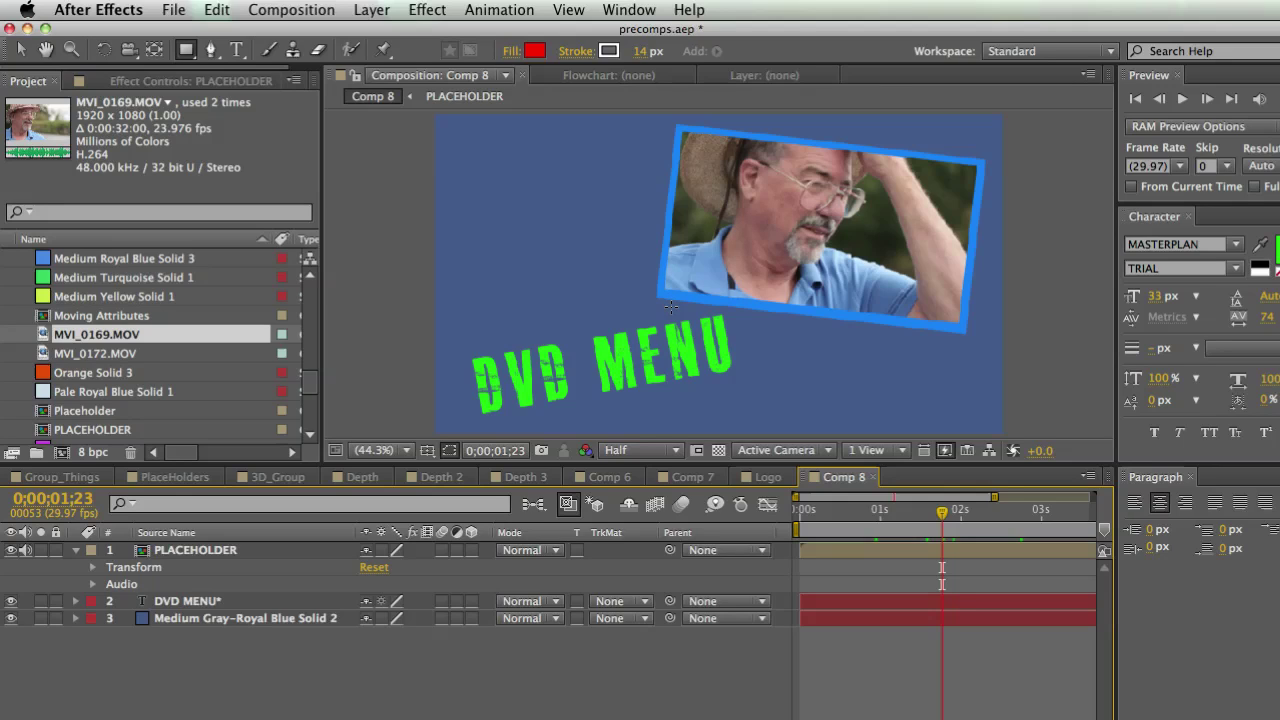
{"action": "double_click", "coordinate": [776, 545]}
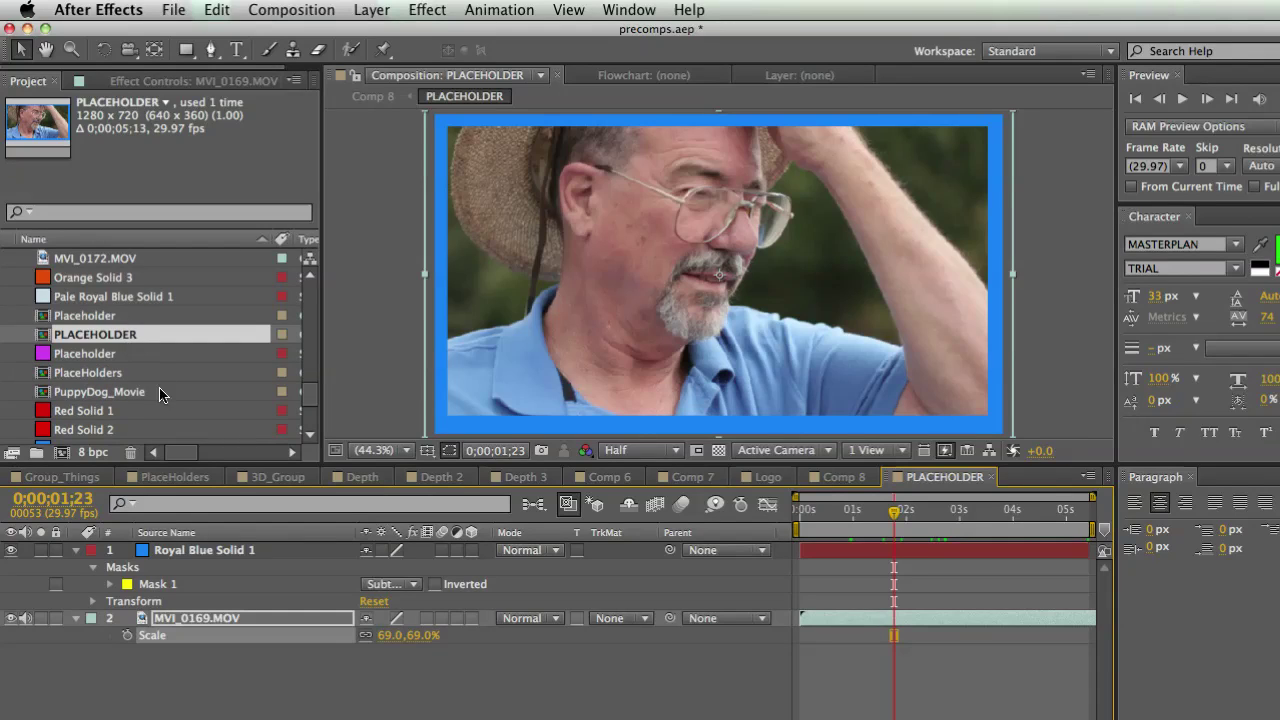
Step: Add PuppyDog_Movie into PLACEHOLDER, then nudge the placeholder frame right in Comp 8
{"action": "left_click_drag", "start_coordinate": [48, 393], "coordinate": [190, 604]}
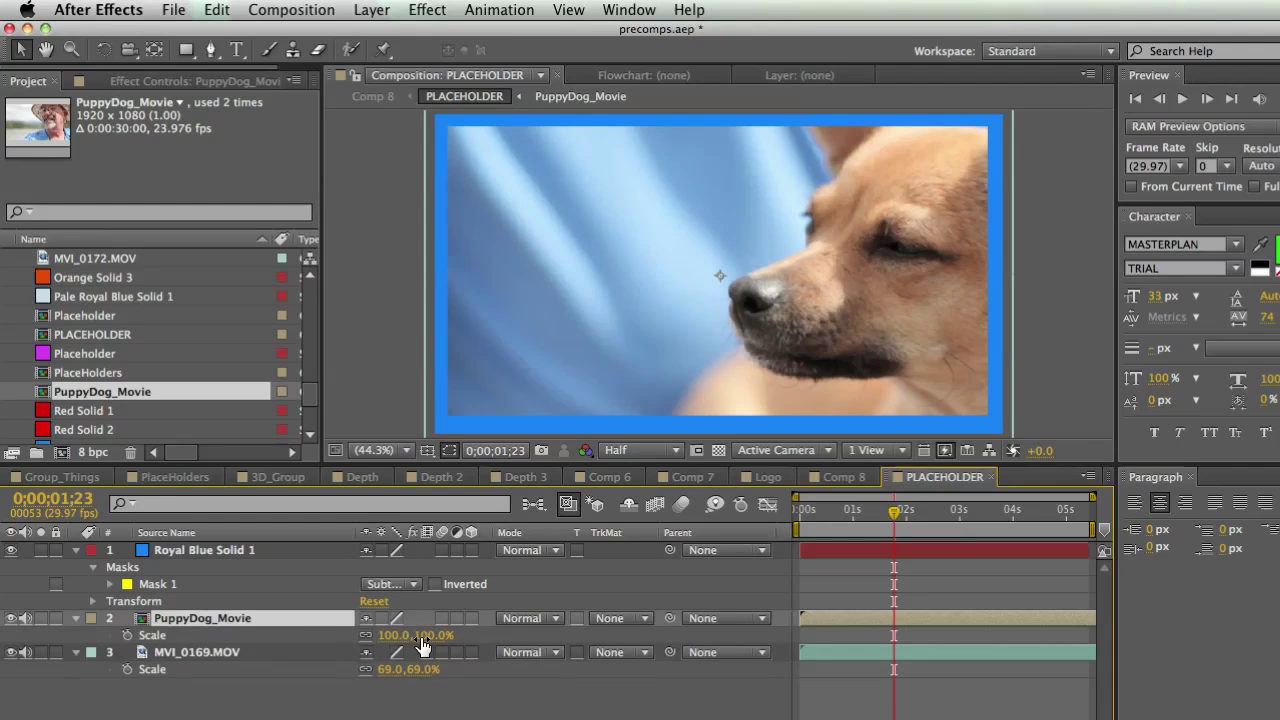
{"action": "key", "text": "super+w"}
{"action": "left_click_drag", "start_coordinate": [631, 281], "coordinate": [698, 210]}
{"action": "key", "text": "super+shift+a"}
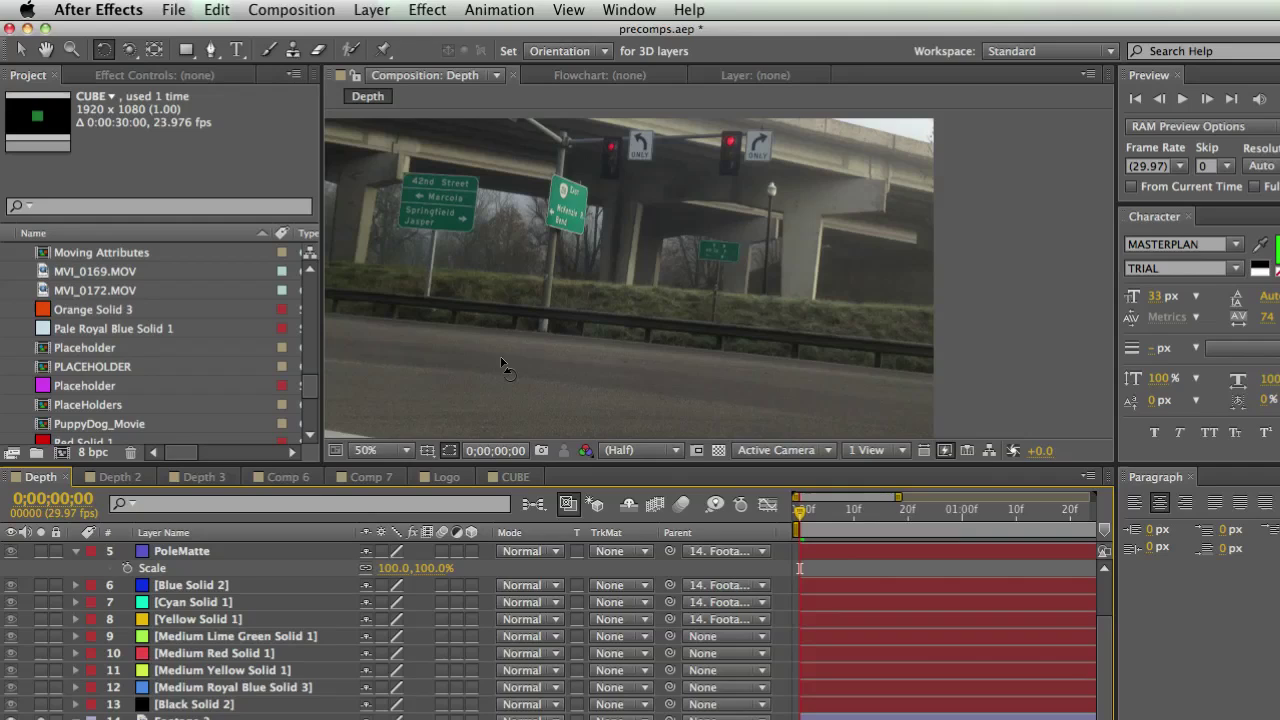
Step: Turn on the coloured matte solids over the road footage and select the Blue Solid 2 road matte
{"action": "left_click_drag", "start_coordinate": [503, 365], "coordinate": [620, 365]}
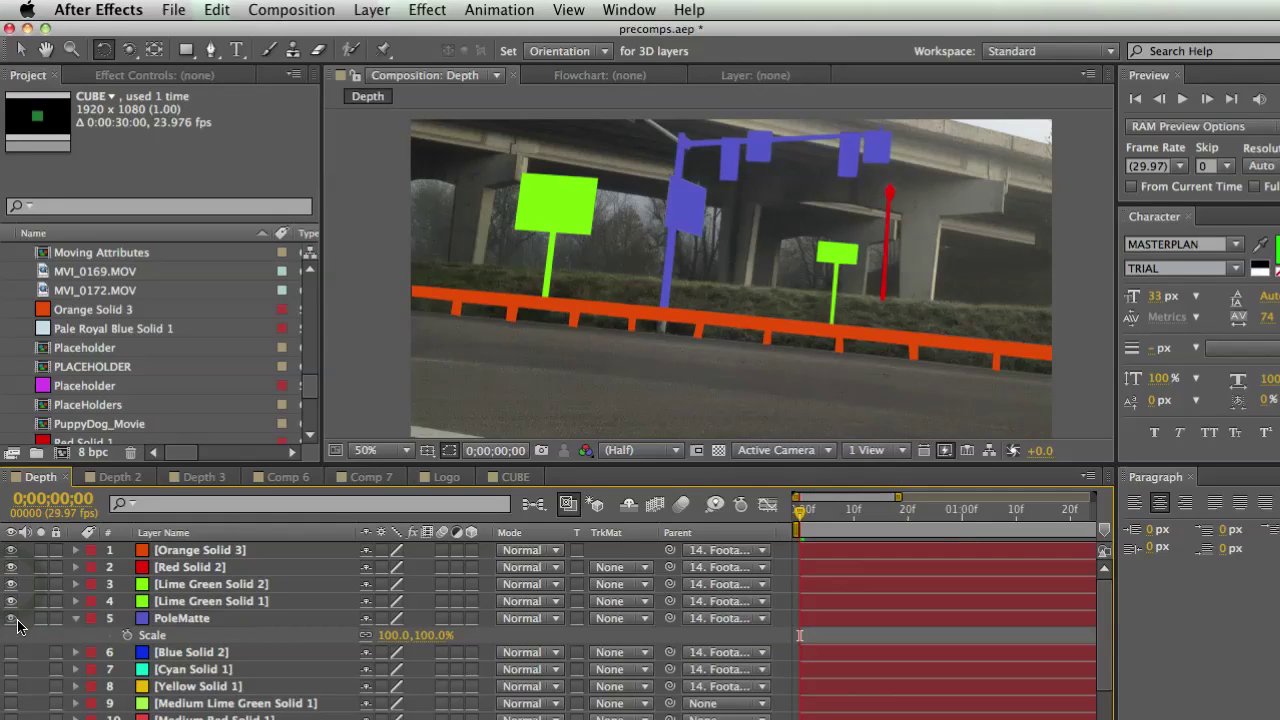
{"action": "left_click", "coordinate": [10, 652]}
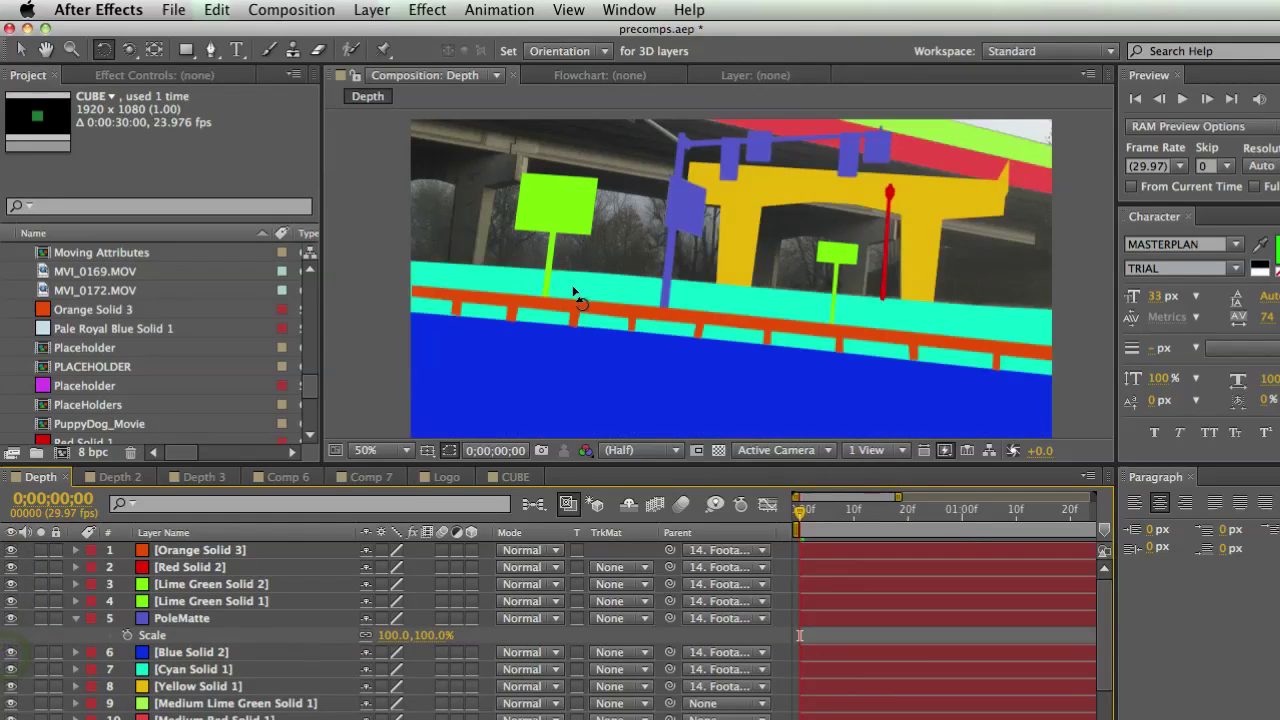
{"action": "scroll", "coordinate": [585, 300], "scroll_direction": "down", "scroll_amount": 1}
{"action": "scroll", "coordinate": [670, 328], "scroll_direction": "up", "scroll_amount": 1}
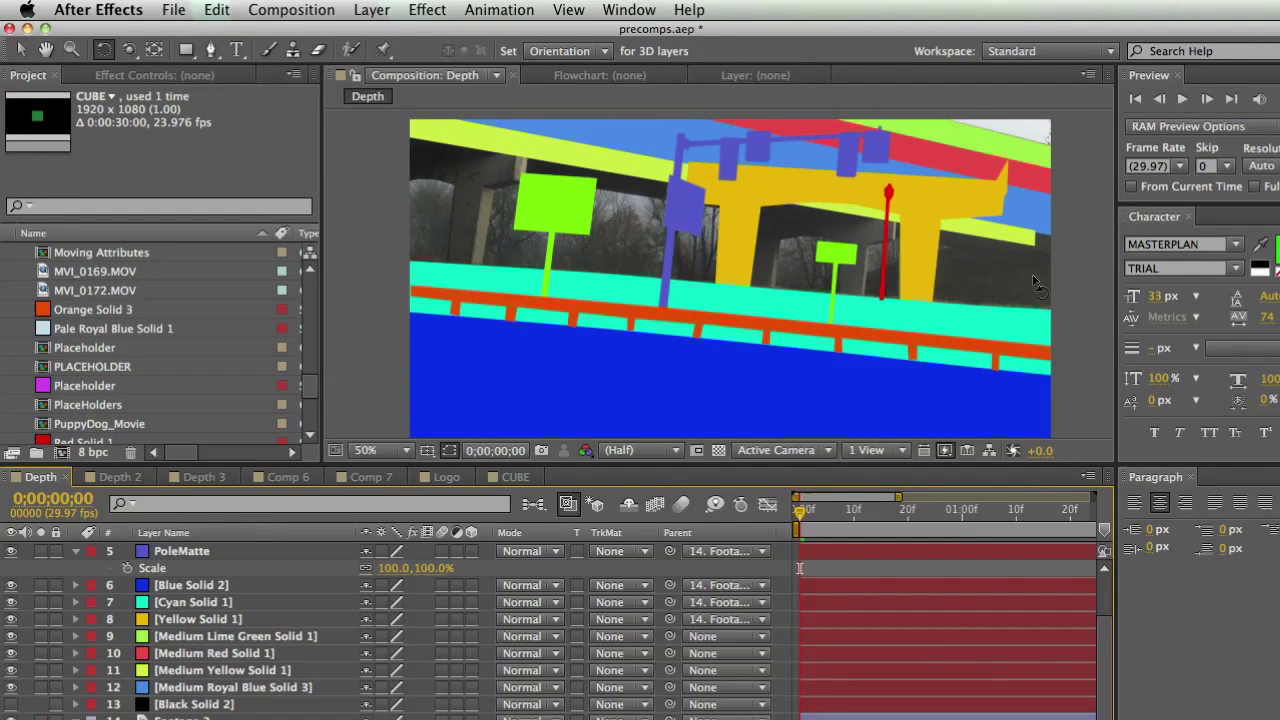
{"action": "left_click", "coordinate": [980, 287]}
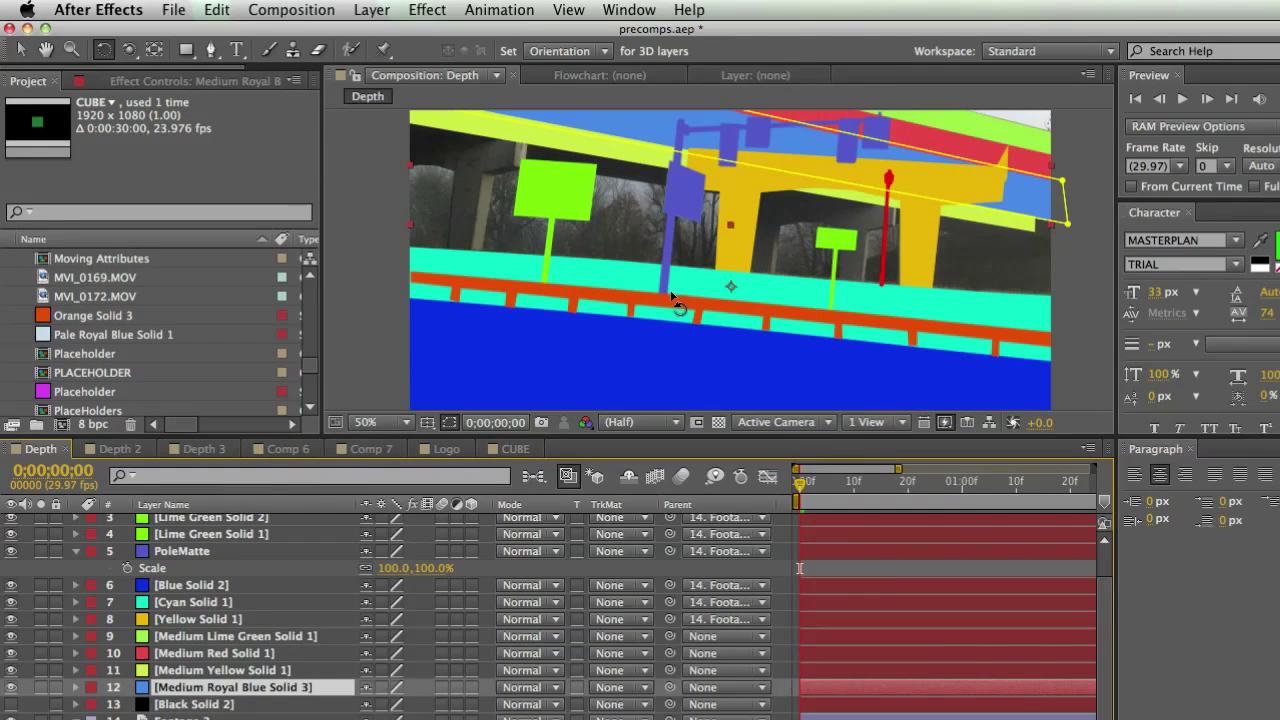
{"action": "left_click", "coordinate": [716, 343]}
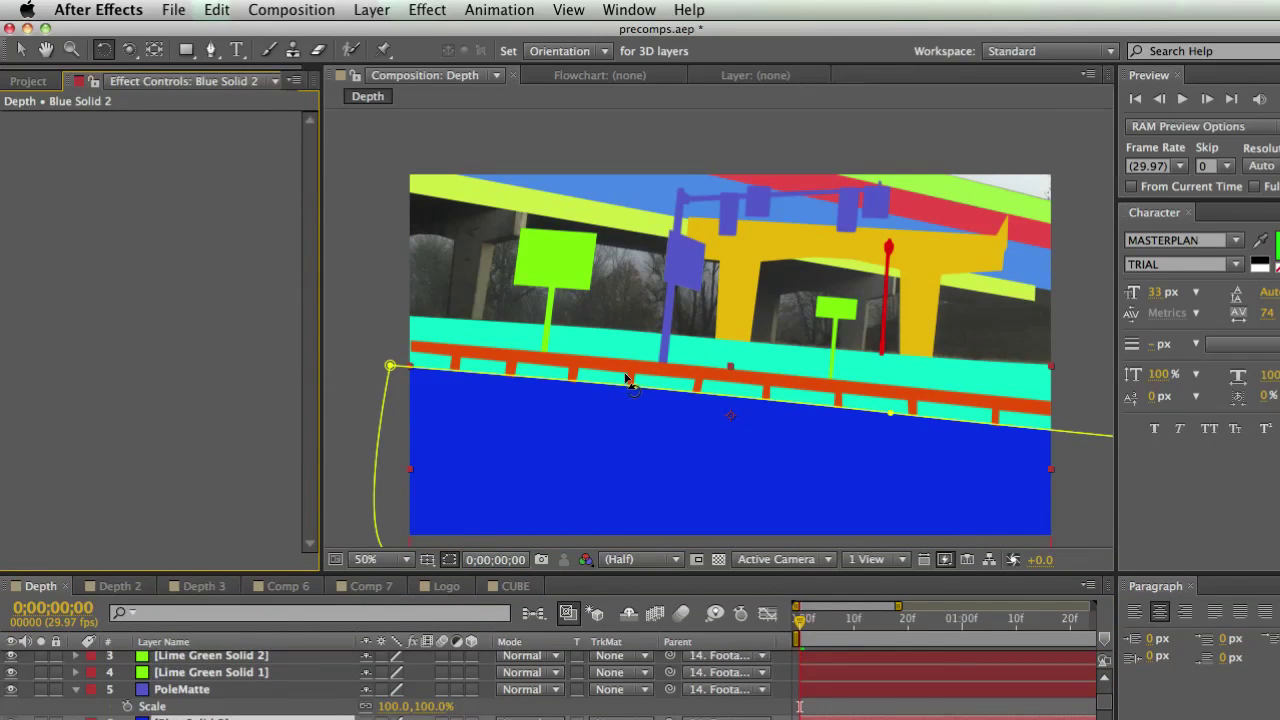
Step: Apply a Generate > Ramp gradient effect to the Blue Solid 2 road solid
{"action": "right_click", "coordinate": [62, 140]}
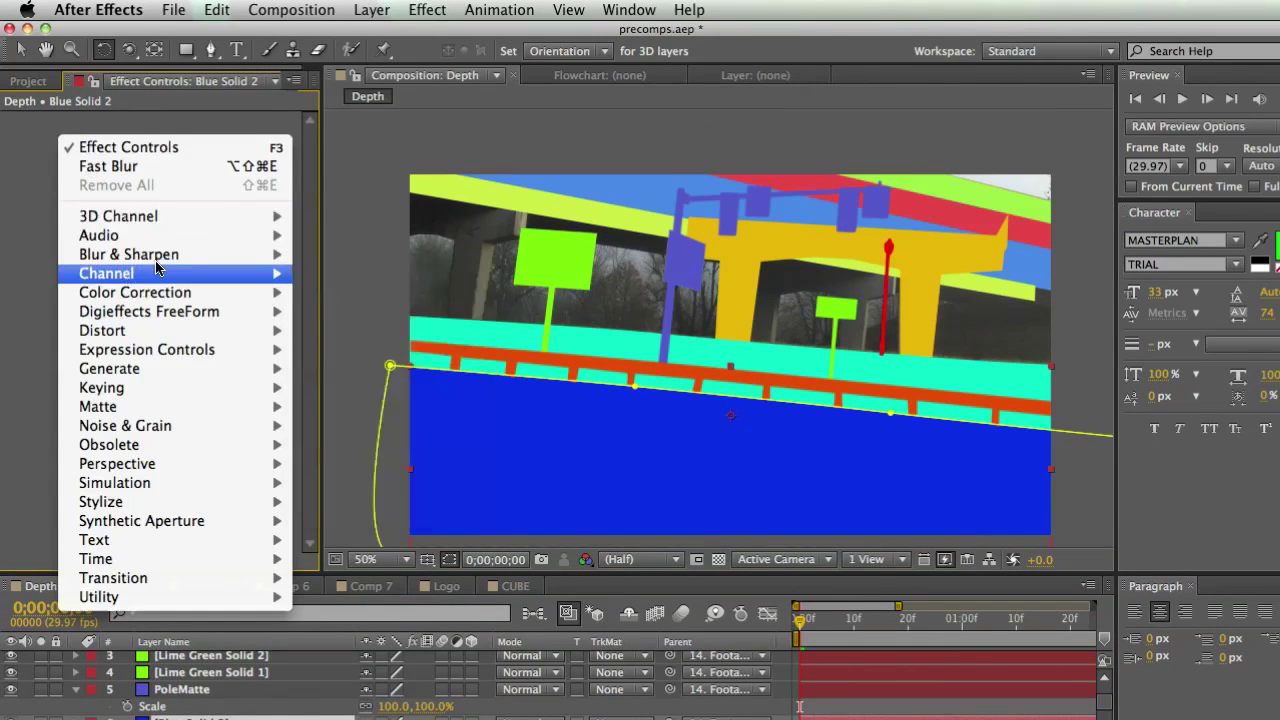
{"action": "mouse_move", "coordinate": [150, 374]}
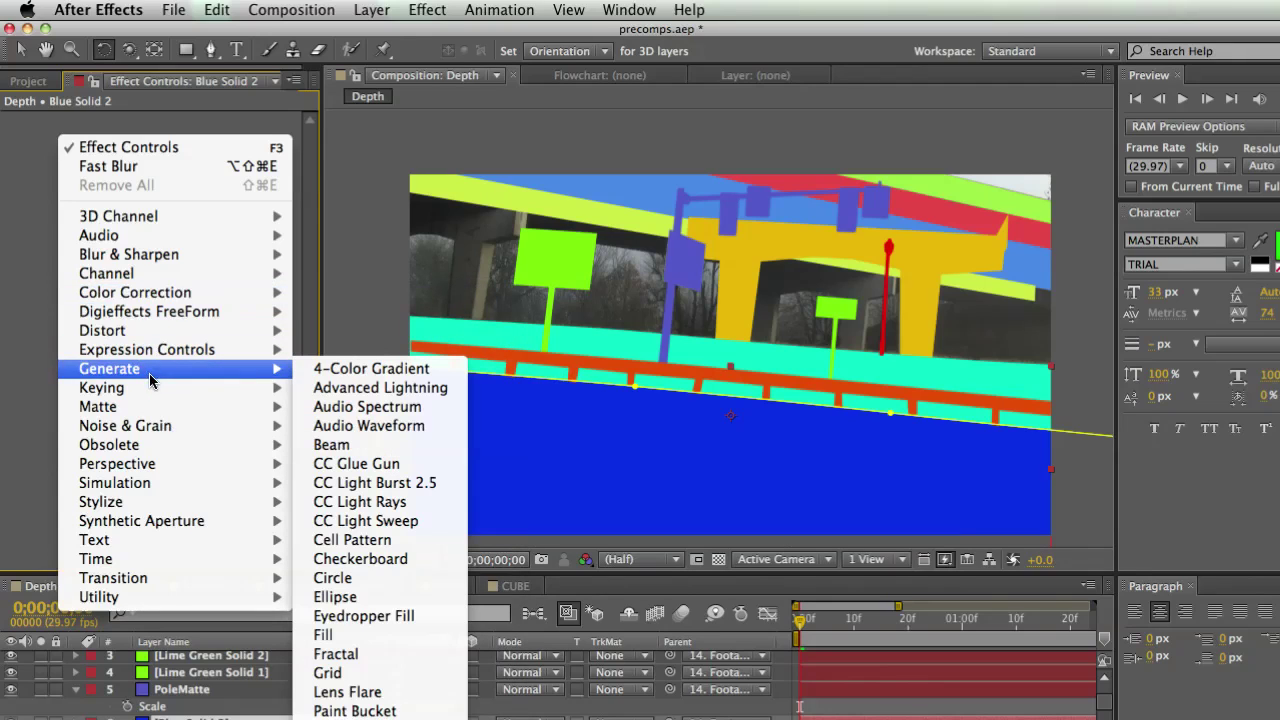
{"action": "left_click", "coordinate": [350, 719]}
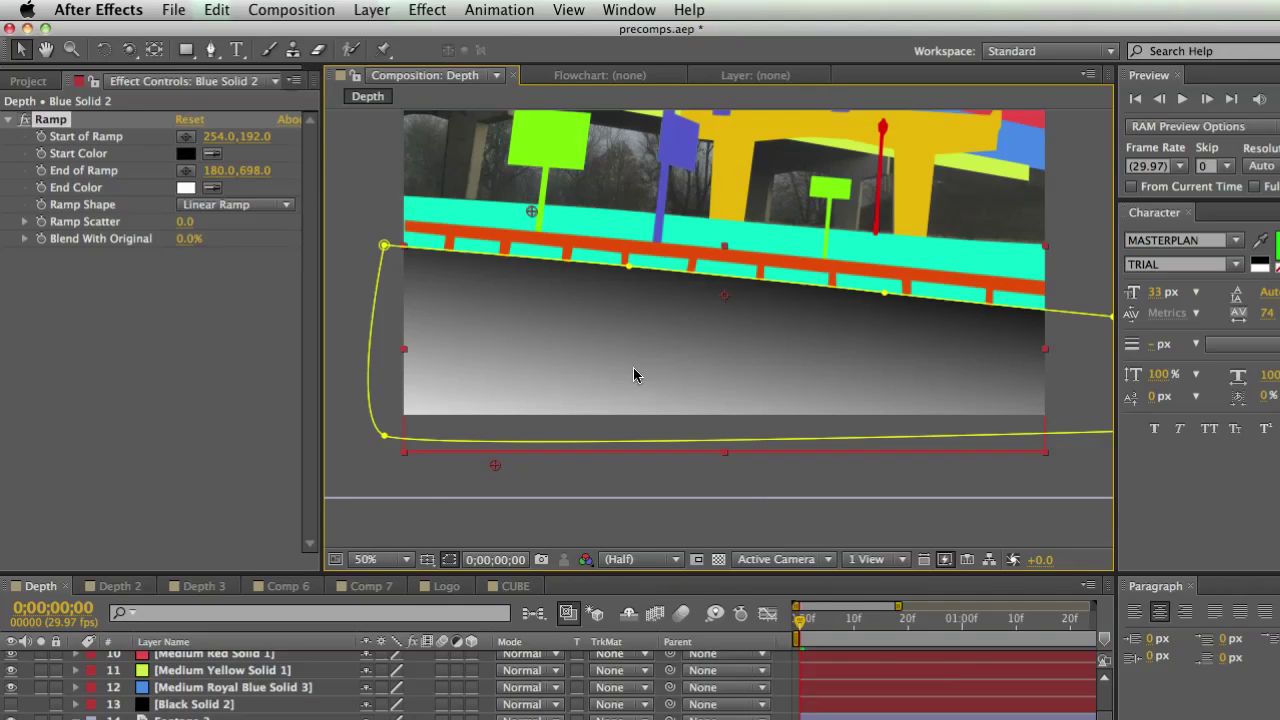
{"action": "left_click", "coordinate": [41, 719]}
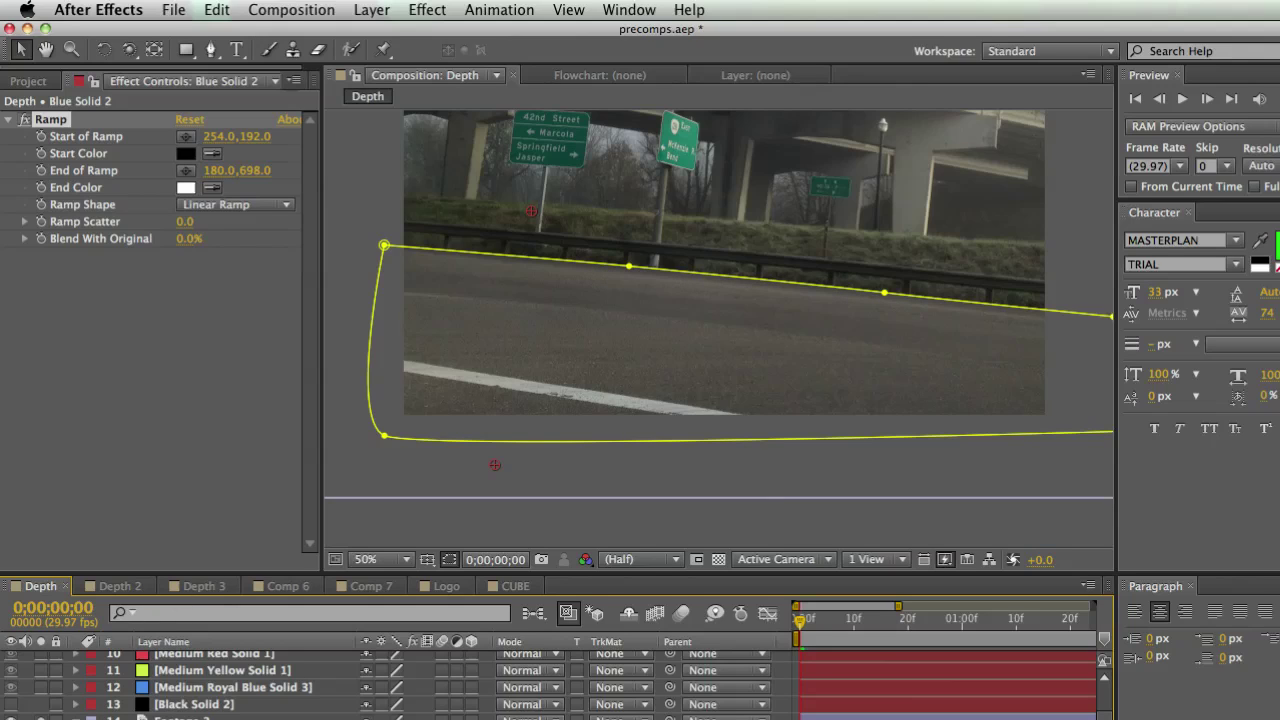
{"action": "key", "text": "s"}
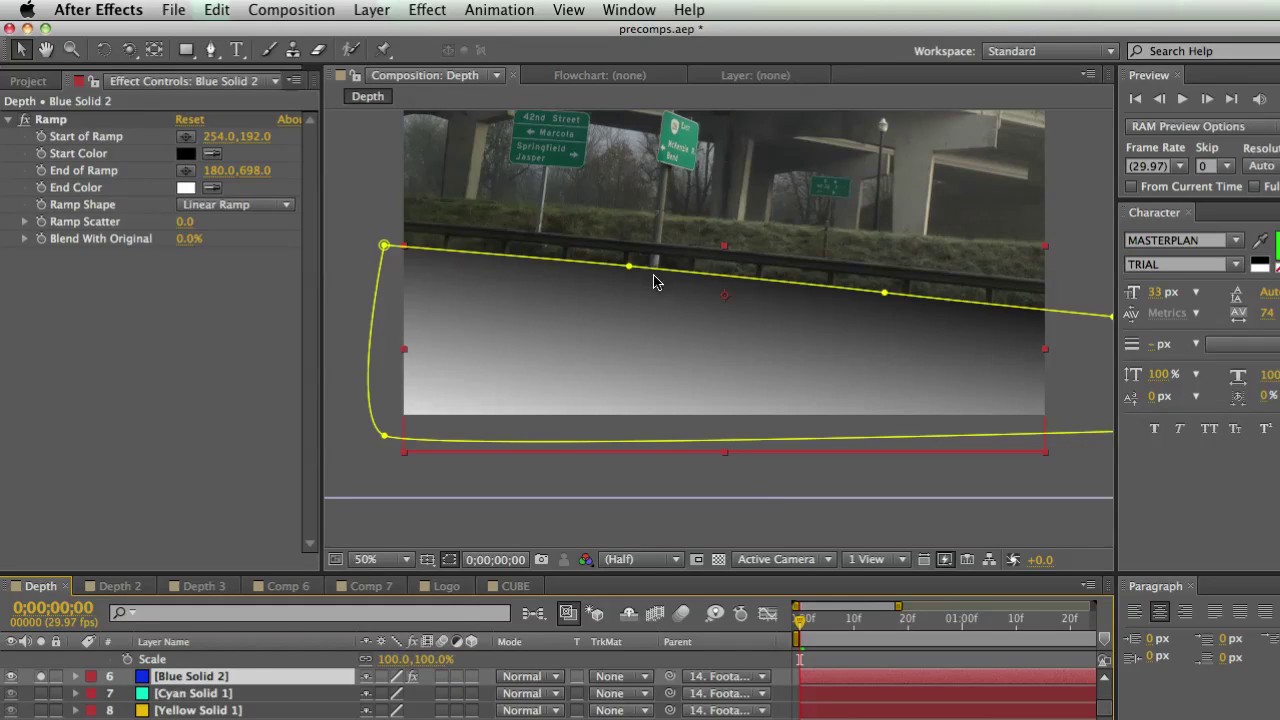
Step: Set the ramp's start colour to mid gray, then open the Depth 2 composition
{"action": "left_click", "coordinate": [184, 153]}
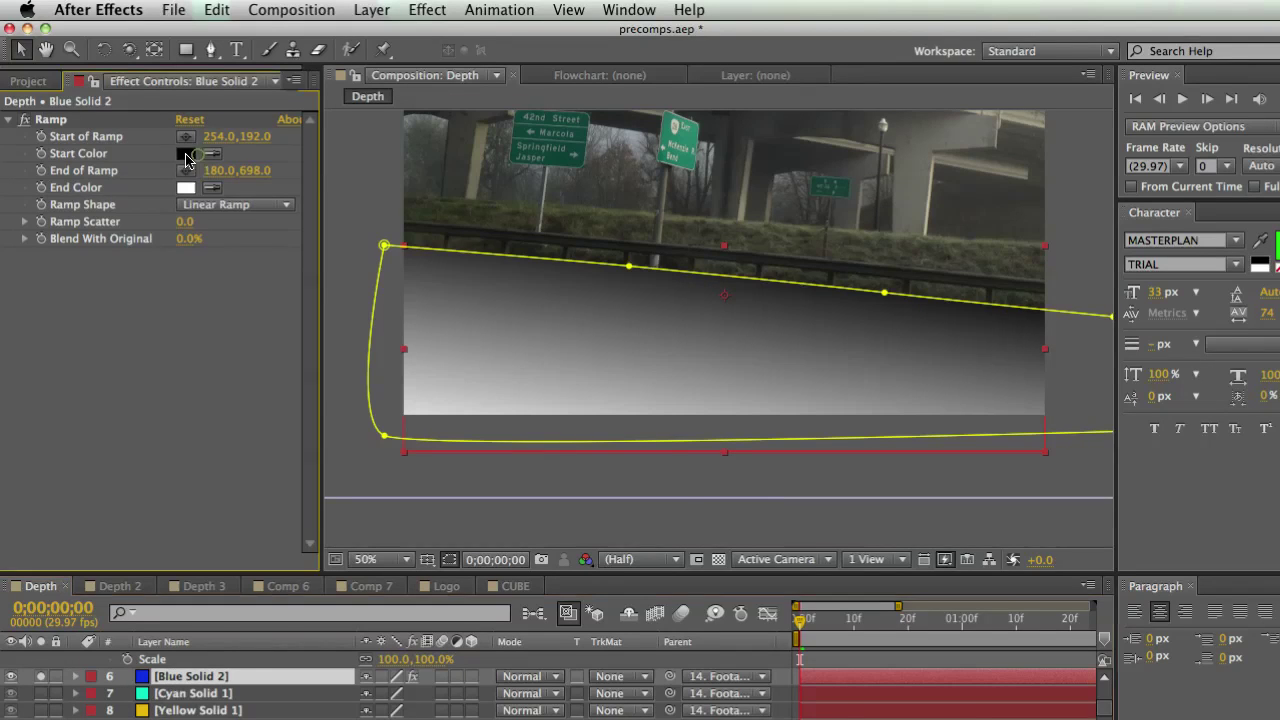
{"action": "left_click_drag", "start_coordinate": [808, 608], "coordinate": [681, 676]}
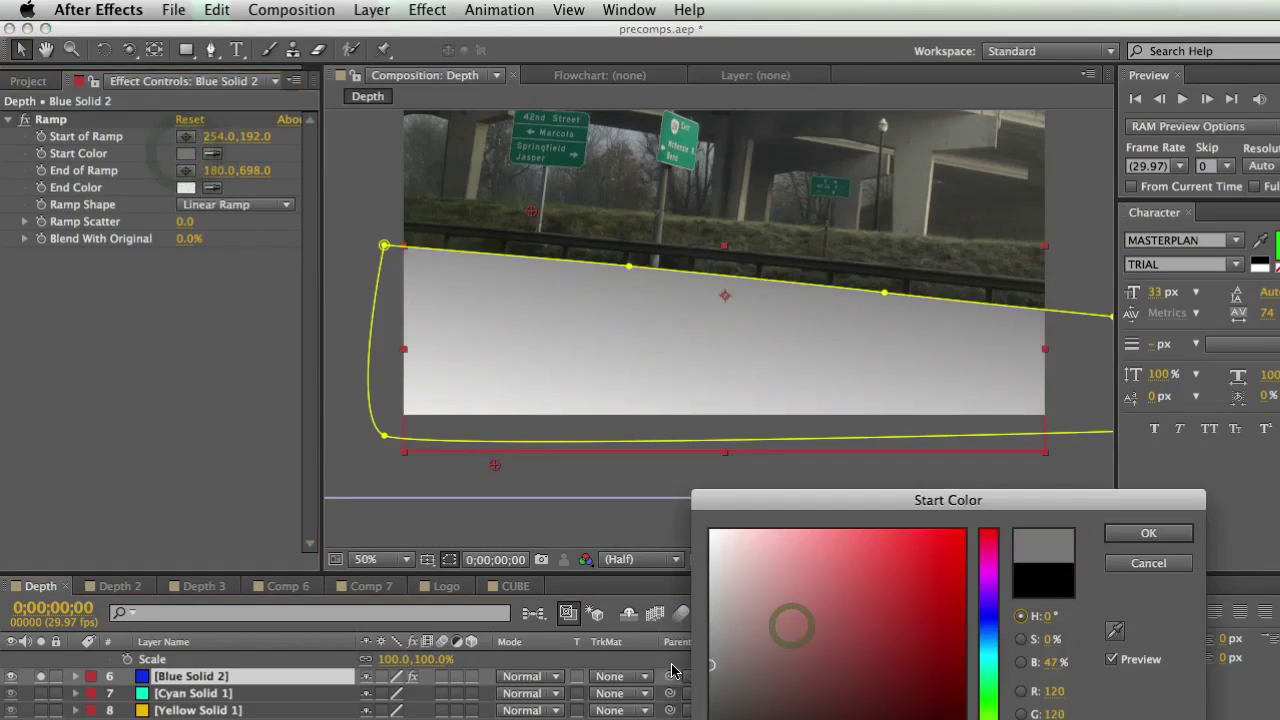
{"action": "left_click", "coordinate": [1127, 533]}
{"action": "left_click", "coordinate": [497, 503]}
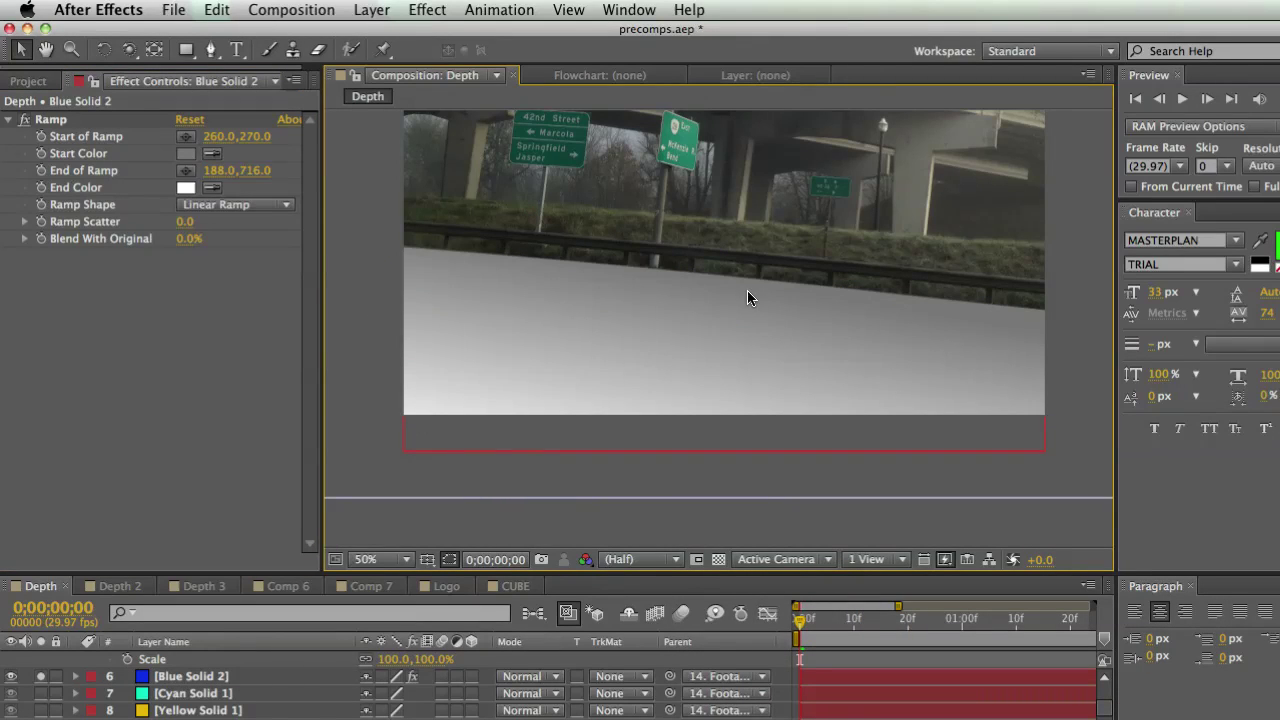
{"action": "double_click", "coordinate": [801, 291]}
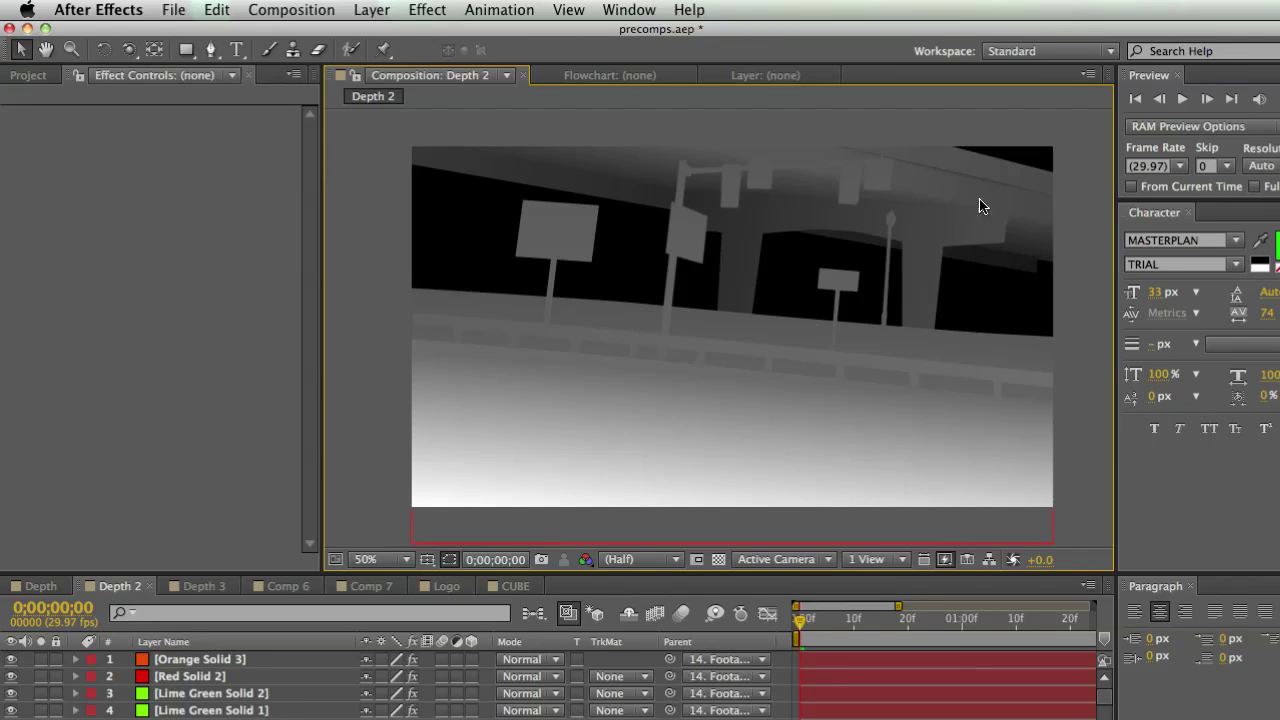
Step: Solo Footage 3 to compare the road footage with the depth map, then unsolo it
{"action": "scroll", "coordinate": [78, 695], "scroll_direction": "down", "scroll_amount": 3}
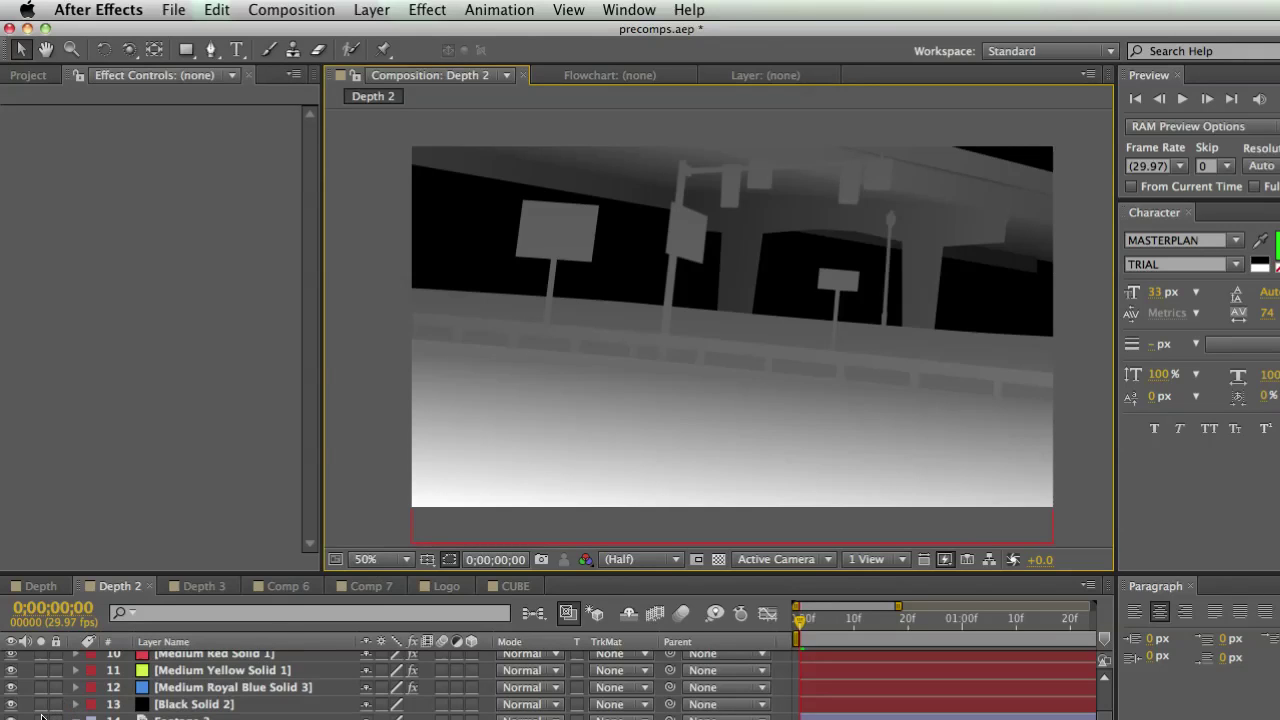
{"action": "left_click", "coordinate": [42, 716]}
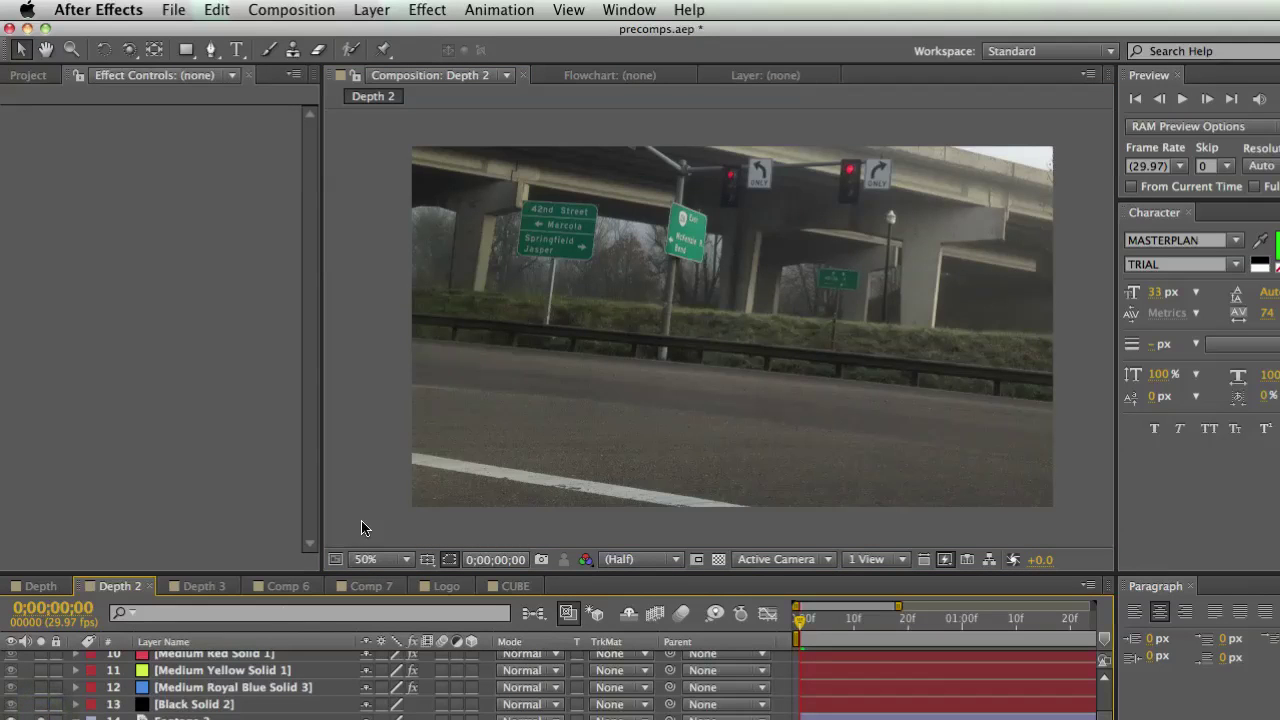
{"action": "left_click", "coordinate": [42, 716]}
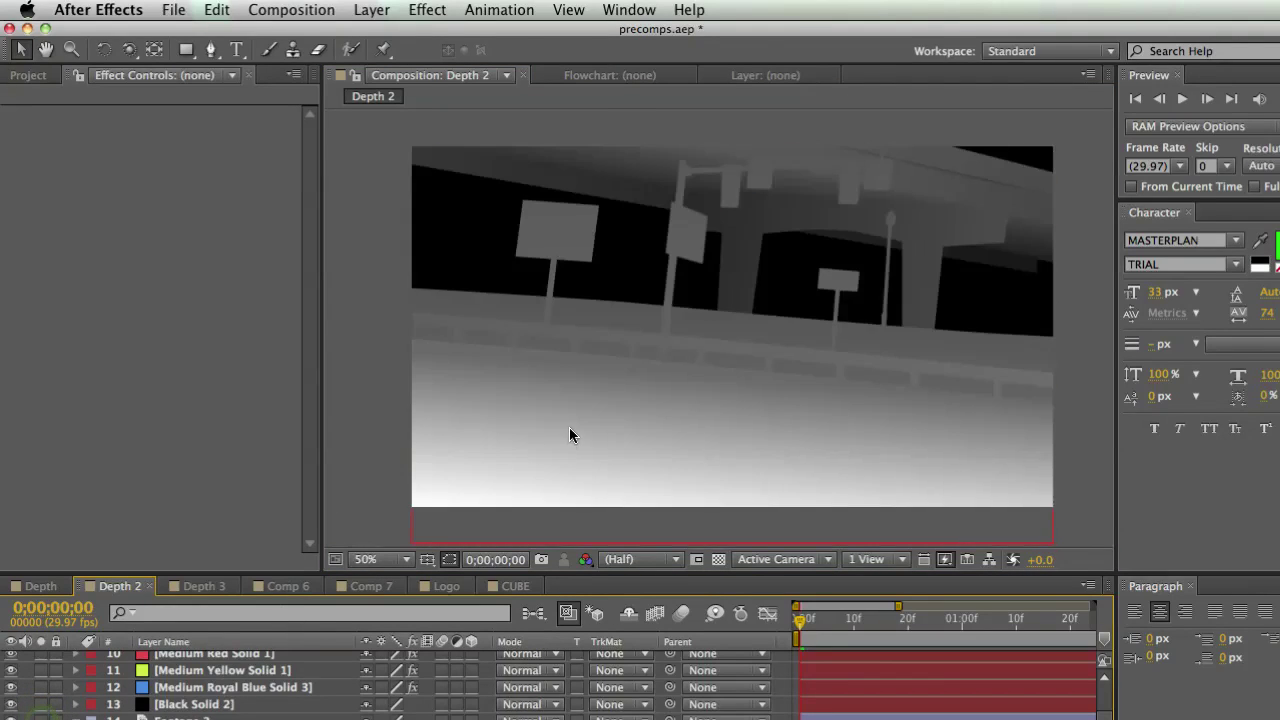
Step: Select all layers in Depth 2 and enlarge the timeline, collapsing PoleMatte's properties
{"action": "key", "text": "ctrl+a"}
{"action": "left_click_drag", "start_coordinate": [430, 576], "coordinate": [438, 282]}
{"action": "left_click", "coordinate": [76, 476]}
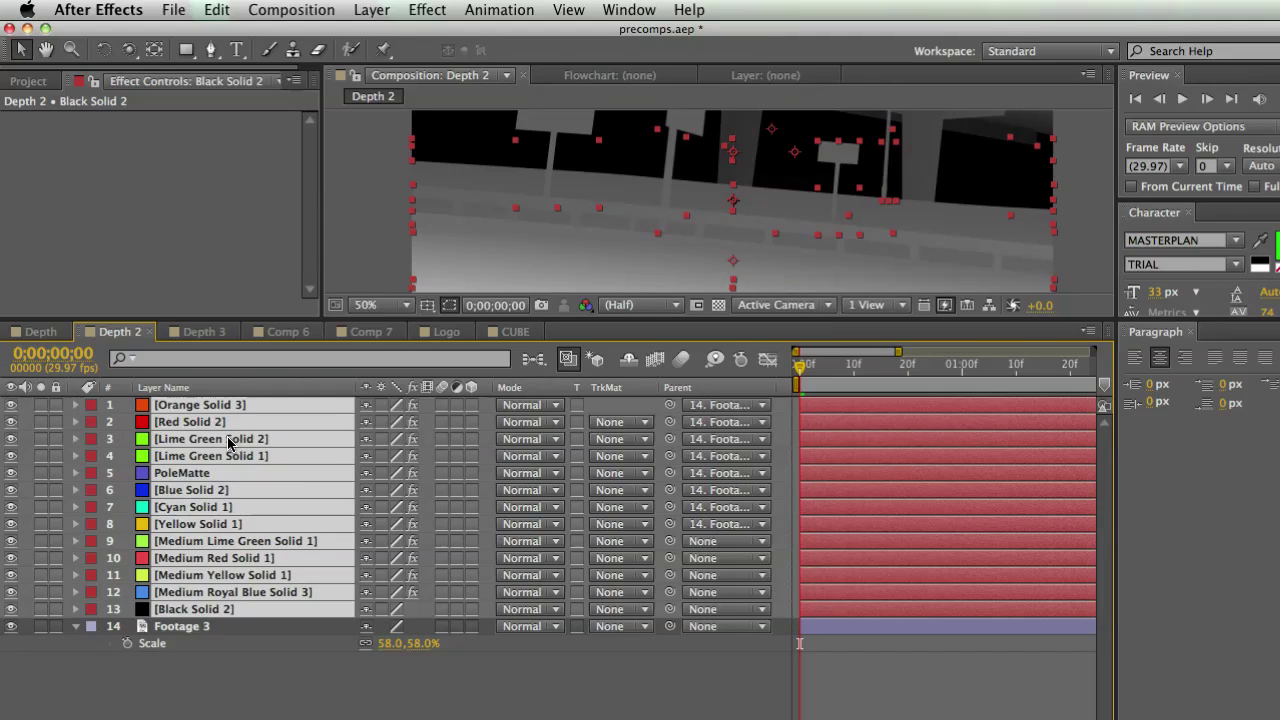
Step: Precompose the selected matte solids as 'DEPTH', enlarge the viewer, and show source names
{"action": "key", "text": "super+shift+c"}
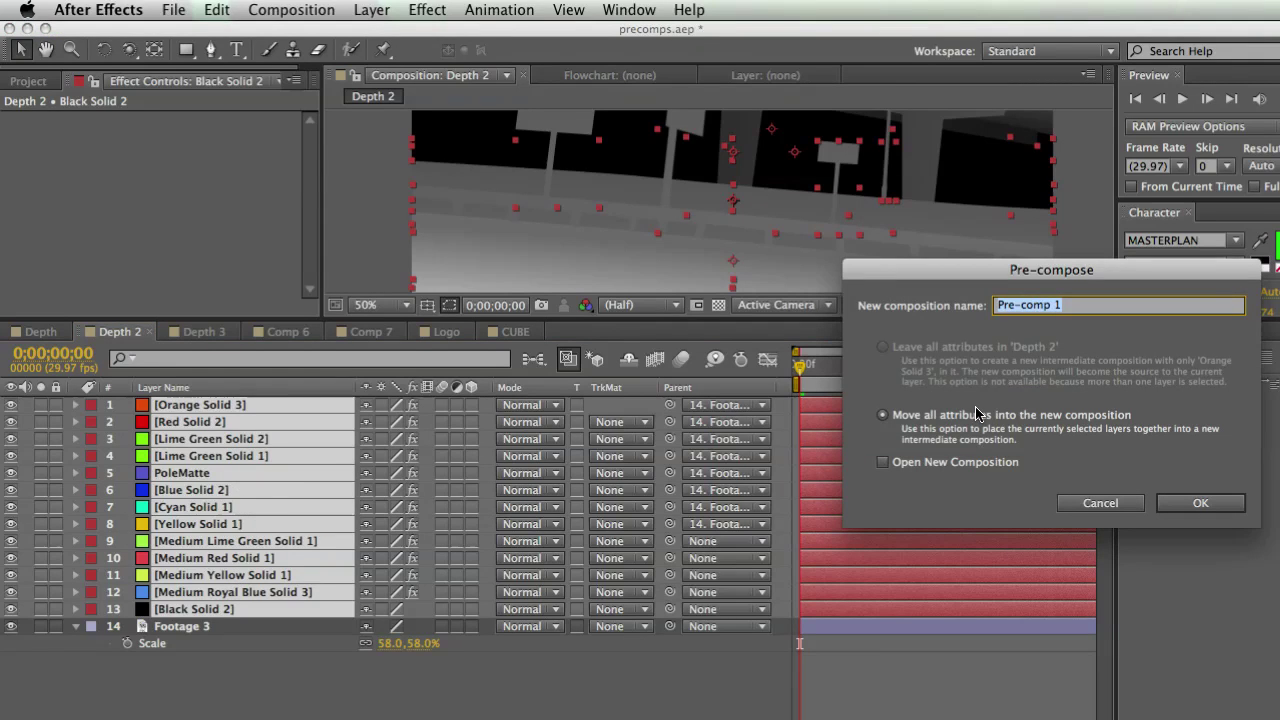
{"action": "type", "text": "DEPTH"}
{"action": "key", "text": "Return"}
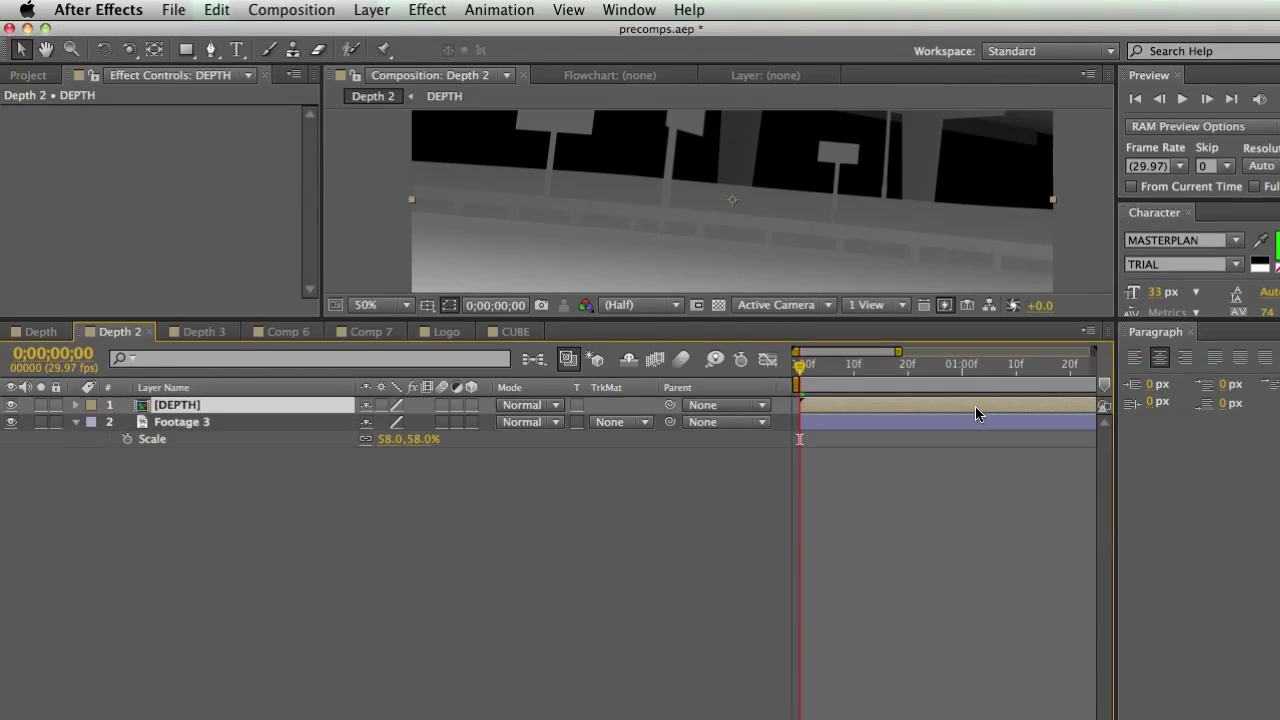
{"action": "left_click_drag", "start_coordinate": [754, 316], "coordinate": [754, 571]}
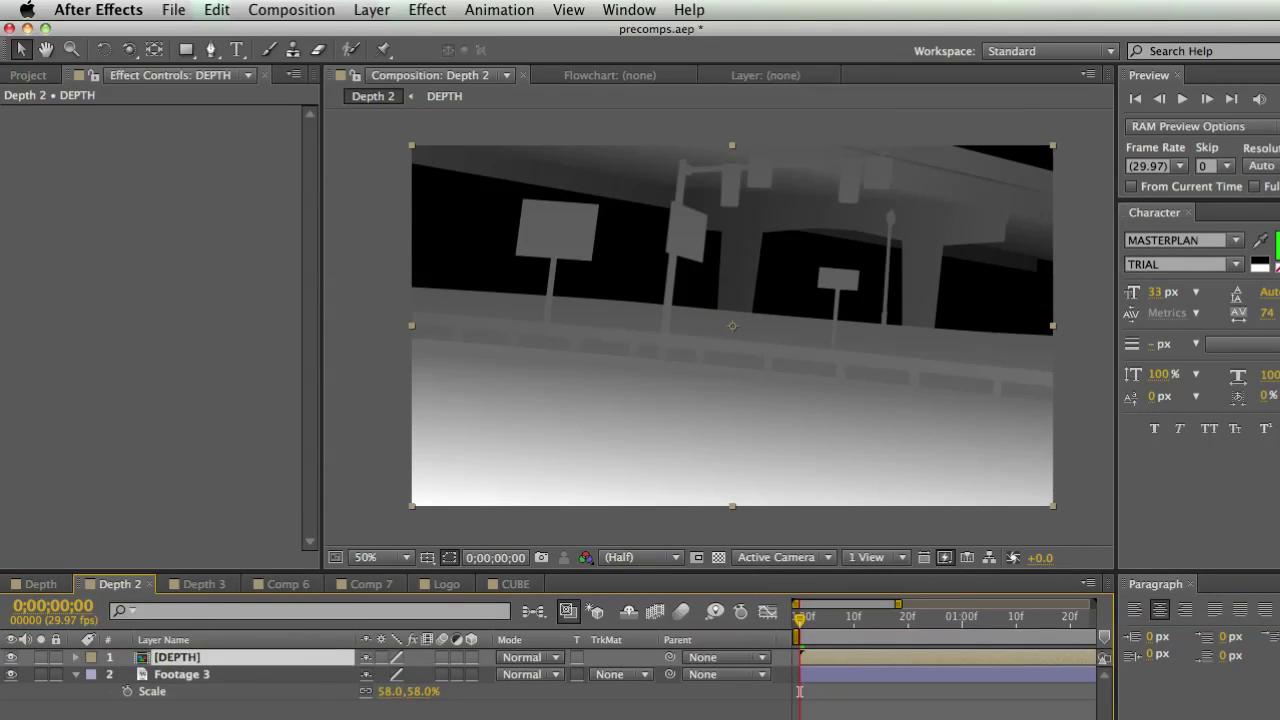
{"action": "left_click", "coordinate": [170, 639]}
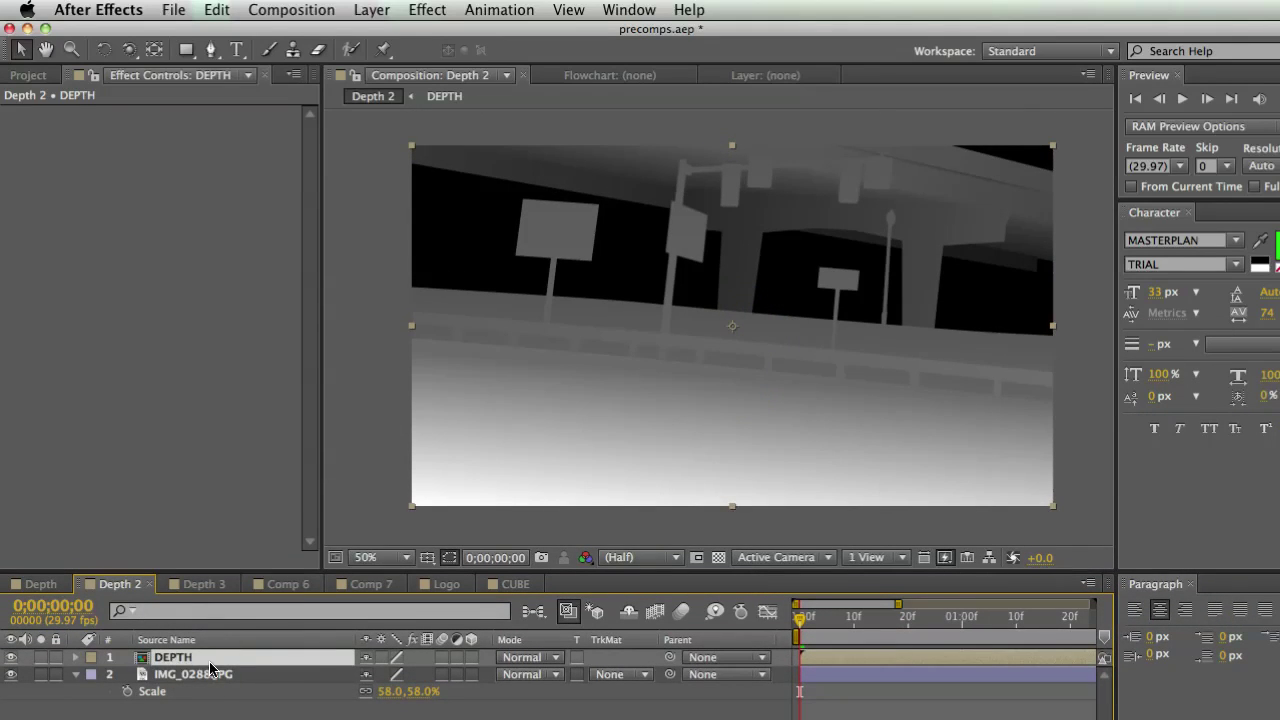
Step: Try Luma, then Luma Inverted track matte on Footage 3, undo to None, and select DEPTH
{"action": "left_click", "coordinate": [205, 674]}
{"action": "left_click", "coordinate": [610, 674]}
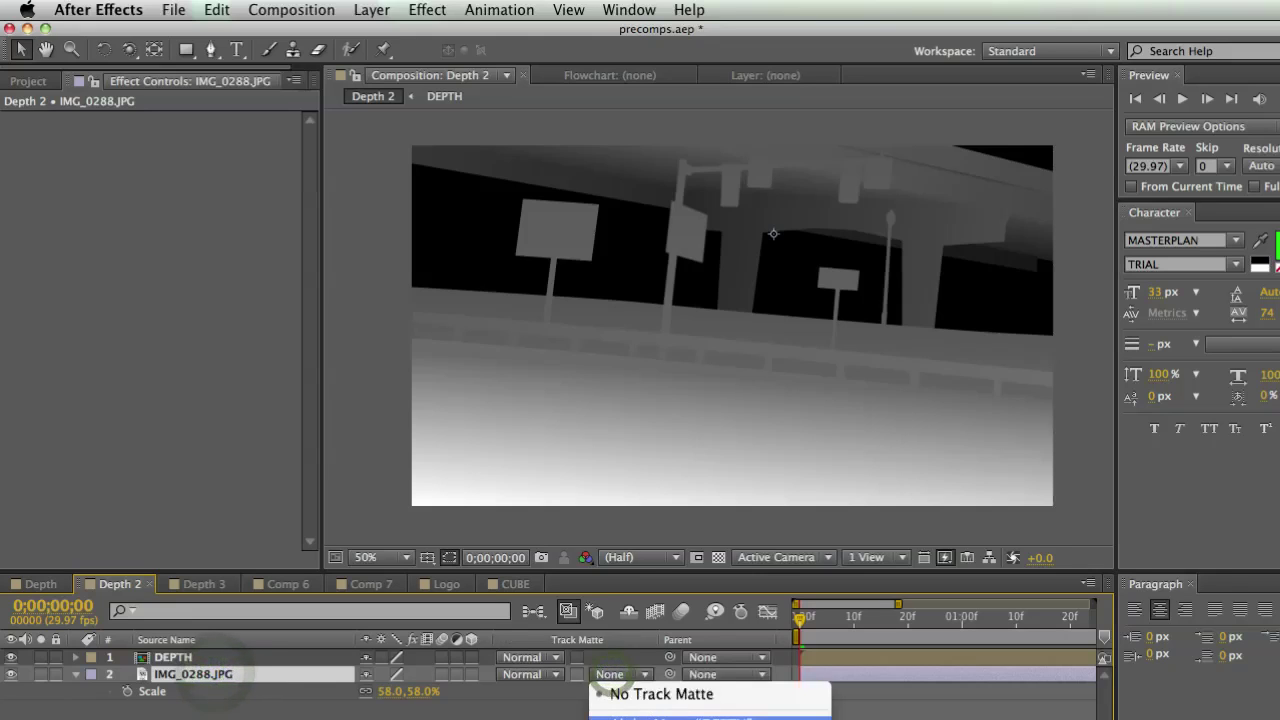
{"action": "left_click", "coordinate": [628, 683]}
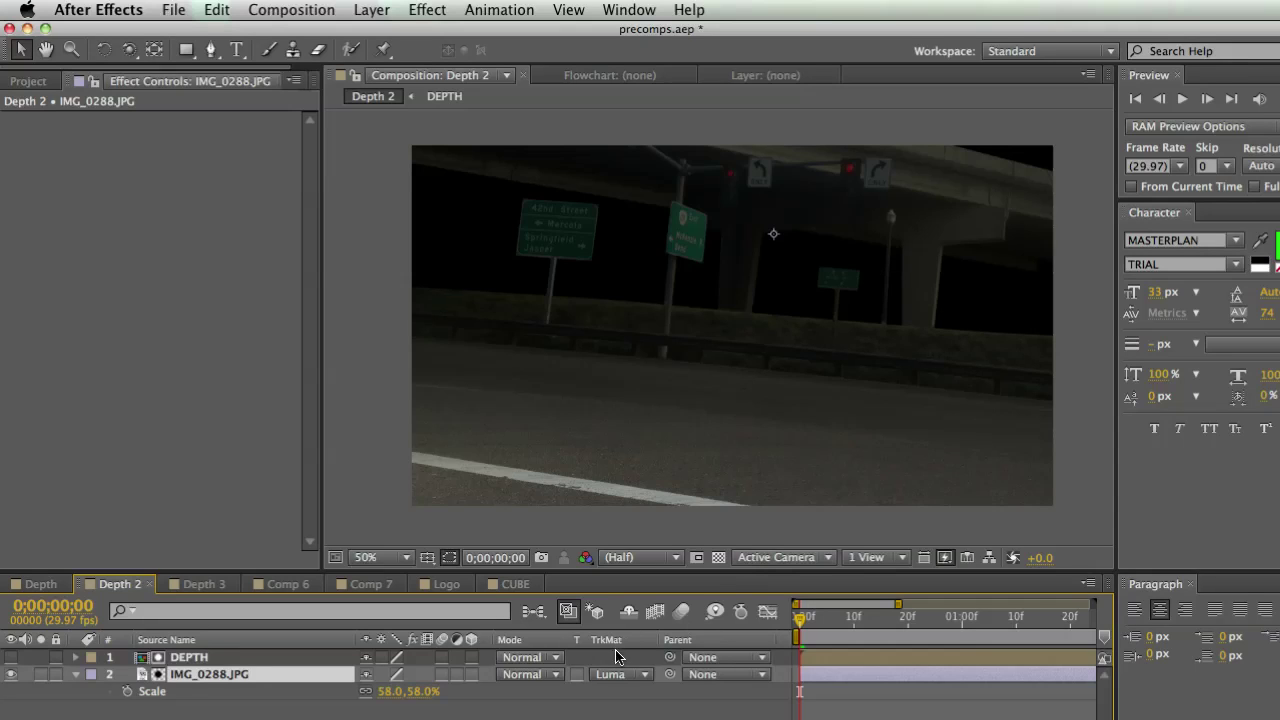
{"action": "left_click", "coordinate": [620, 678]}
{"action": "left_click", "coordinate": [614, 692]}
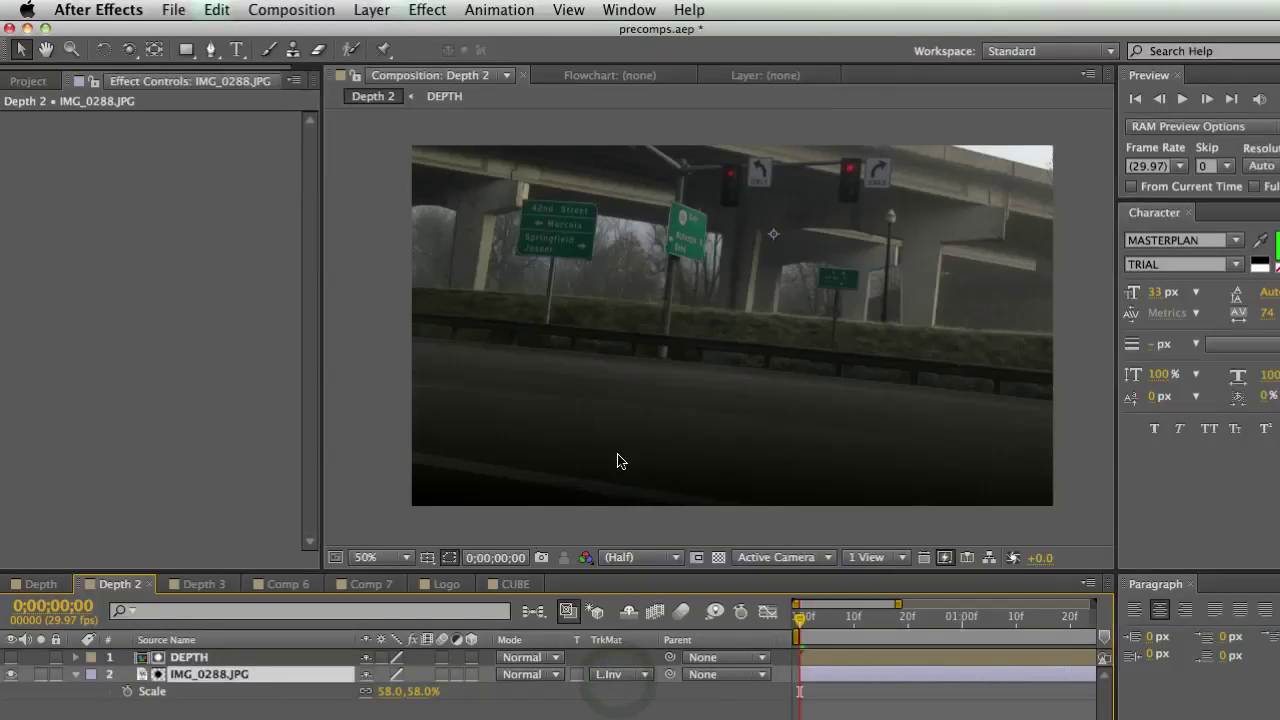
{"action": "key", "text": "super+z"}
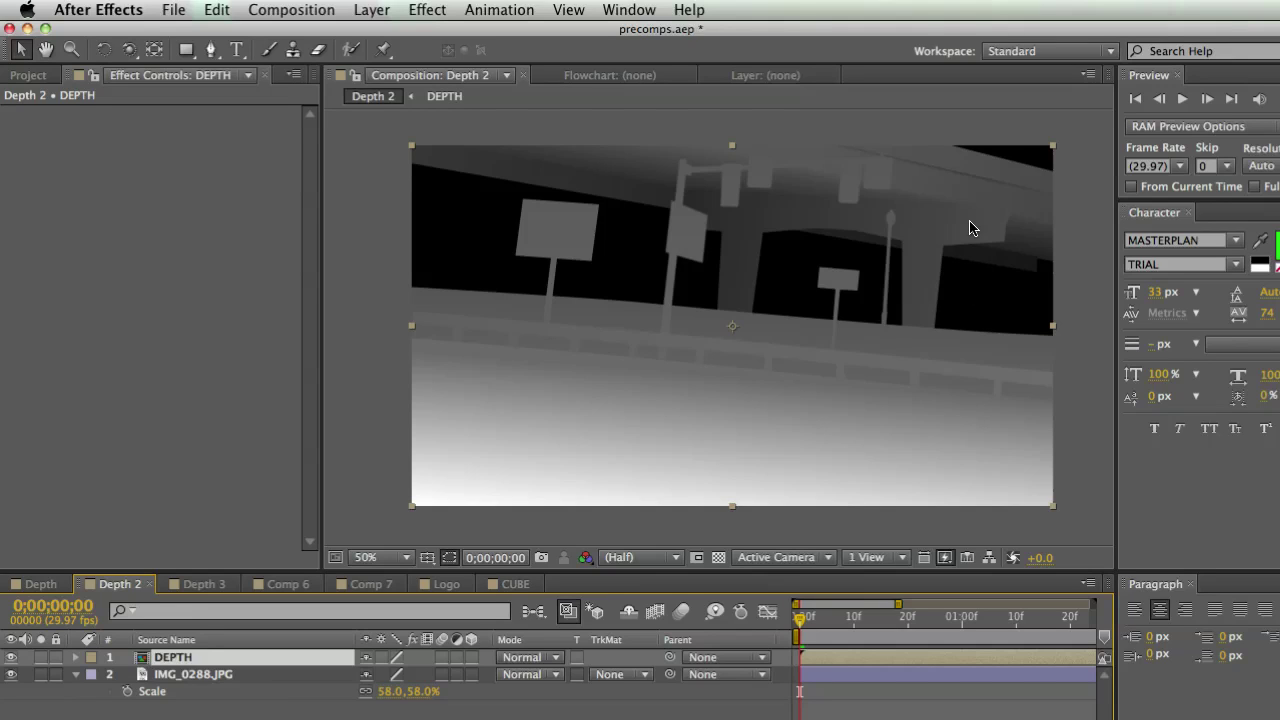
{"action": "left_click", "coordinate": [200, 692]}
{"action": "left_click", "coordinate": [184, 657]}
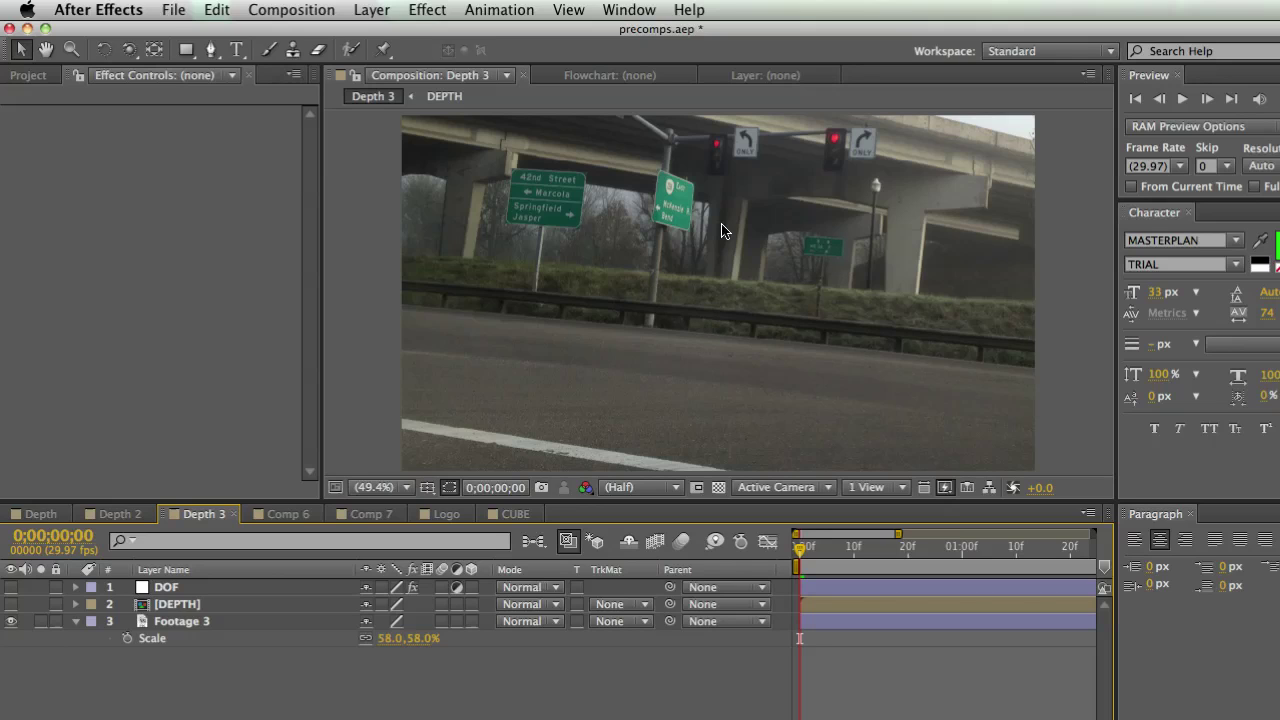
Step: Create a new very pale blue solid layer, Pale Royal Blue Solid 2
{"action": "right_click", "coordinate": [193, 669]}
{"action": "mouse_move", "coordinate": [428, 686]}
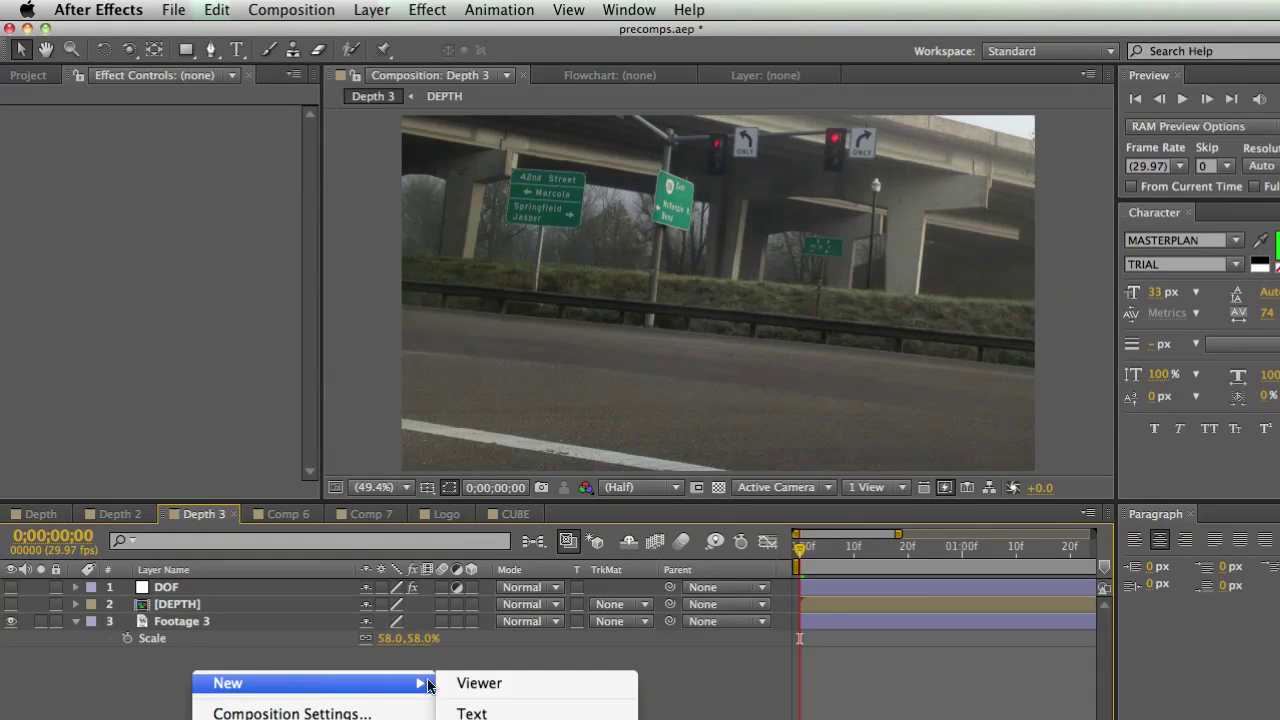
{"action": "left_click", "coordinate": [480, 719]}
{"action": "left_click", "coordinate": [443, 487]}
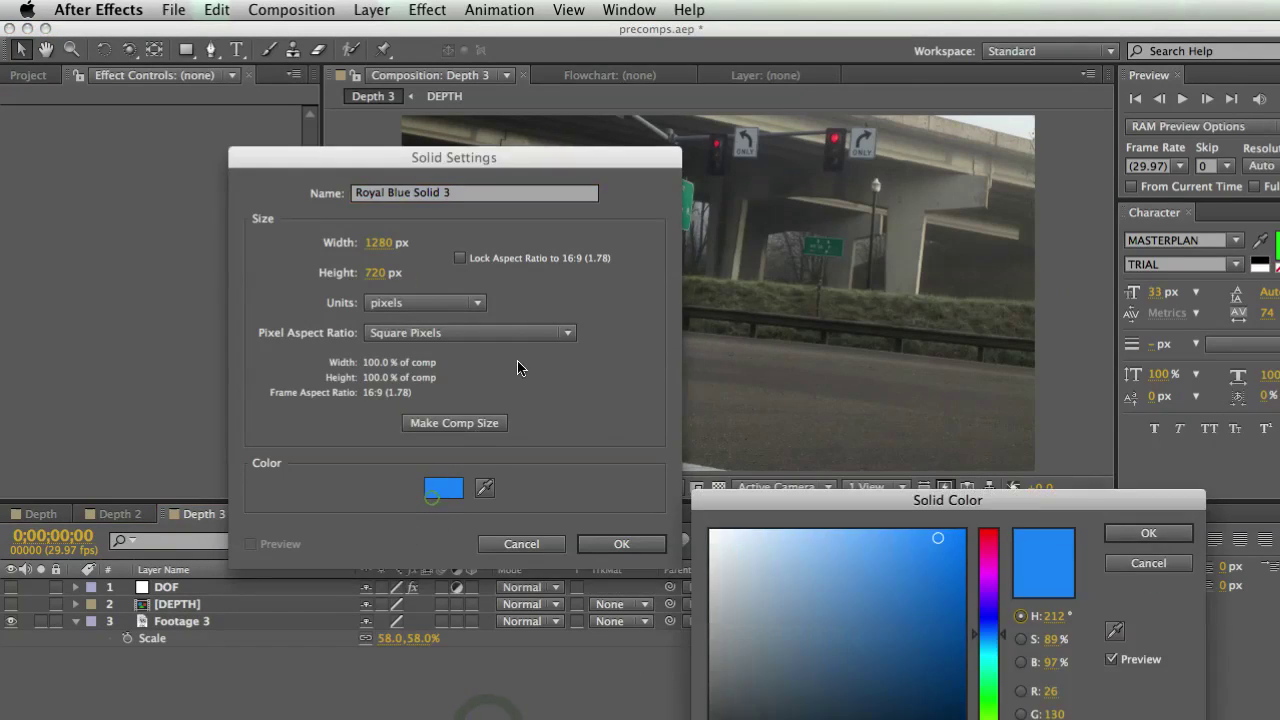
{"action": "left_click", "coordinate": [781, 584]}
{"action": "left_click", "coordinate": [727, 541]}
{"action": "left_click", "coordinate": [1148, 533]}
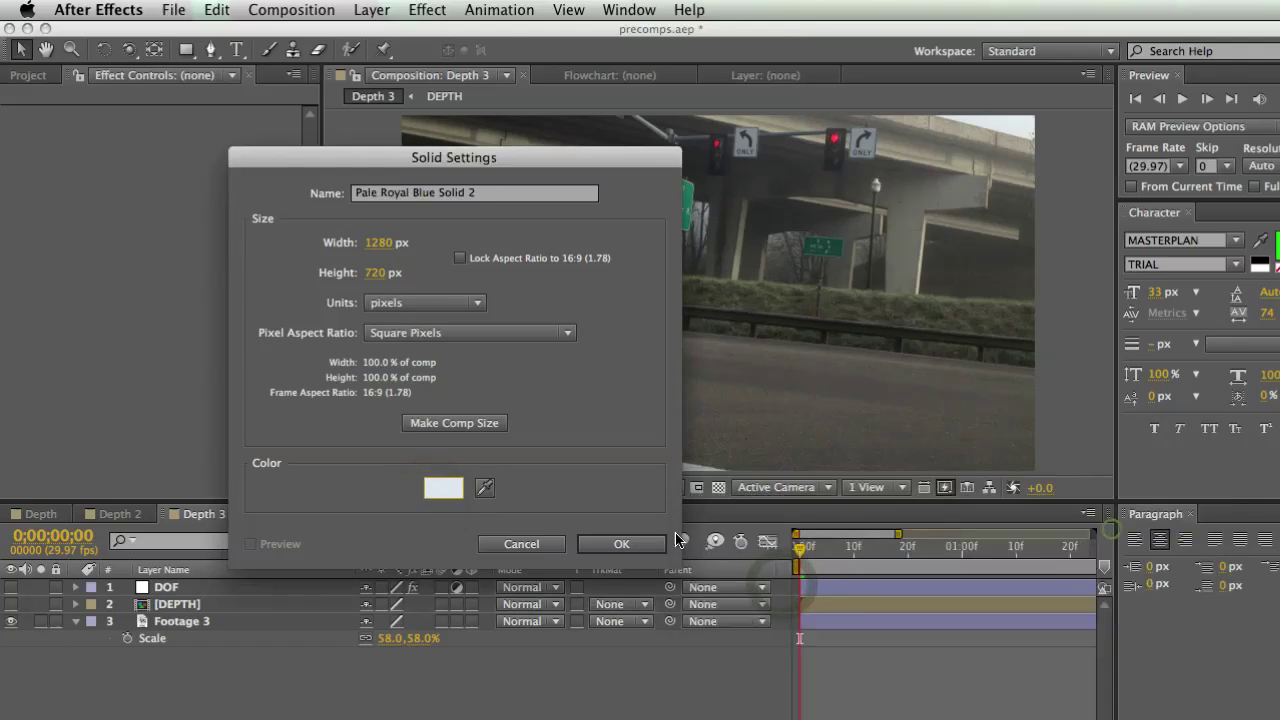
{"action": "left_click", "coordinate": [623, 544]}
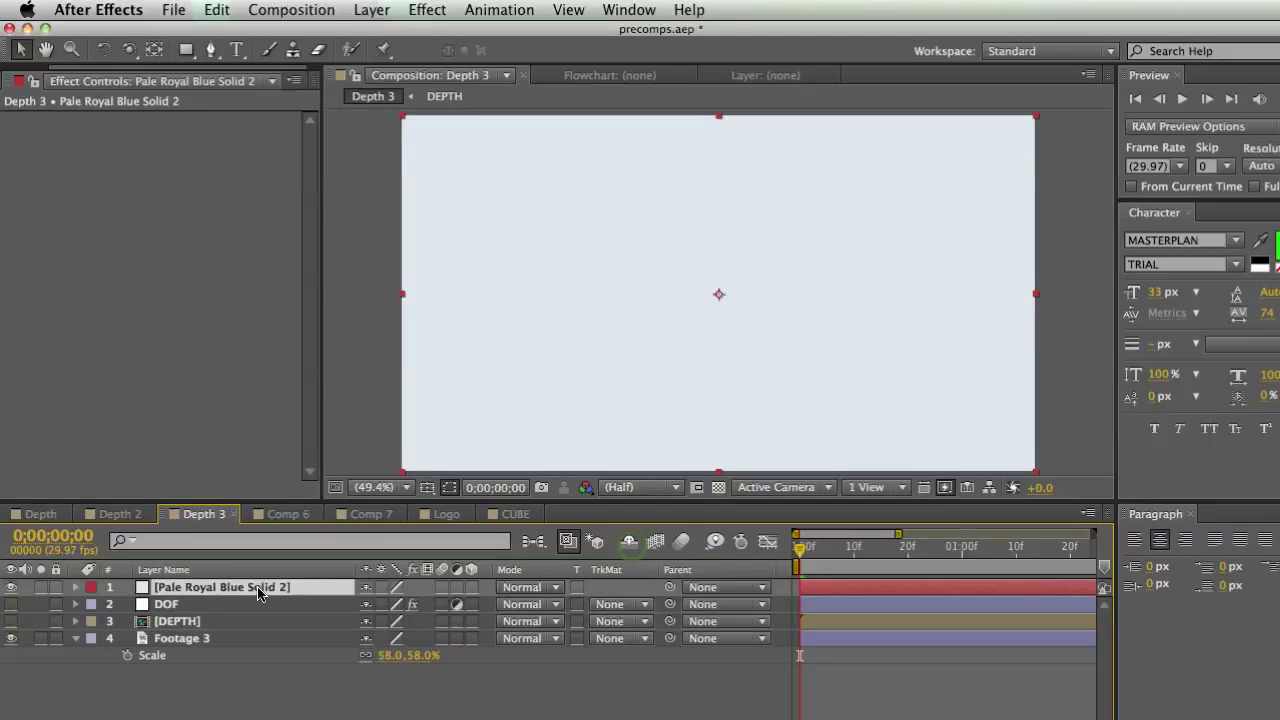
Step: Place the pale solid below DEPTH with a Luma Inverted matte, then delete the DOF and solid layers
{"action": "left_click_drag", "start_coordinate": [251, 587], "coordinate": [214, 626]}
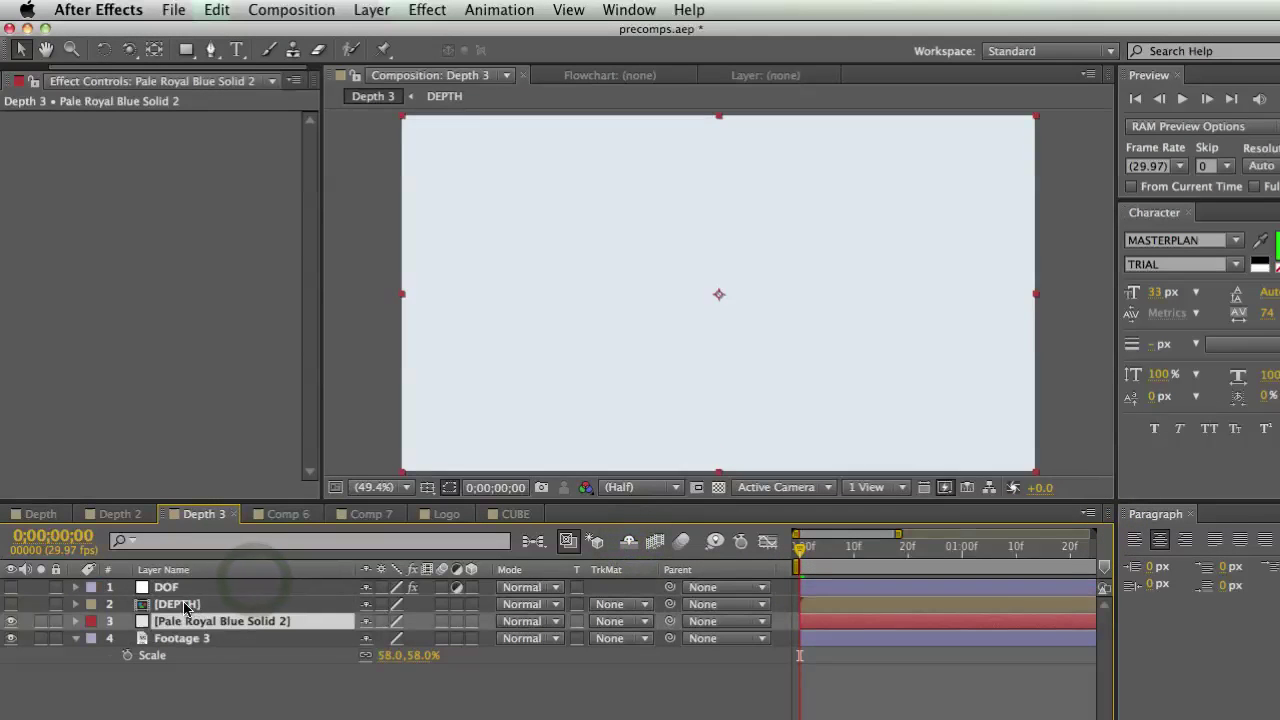
{"action": "left_click", "coordinate": [637, 641]}
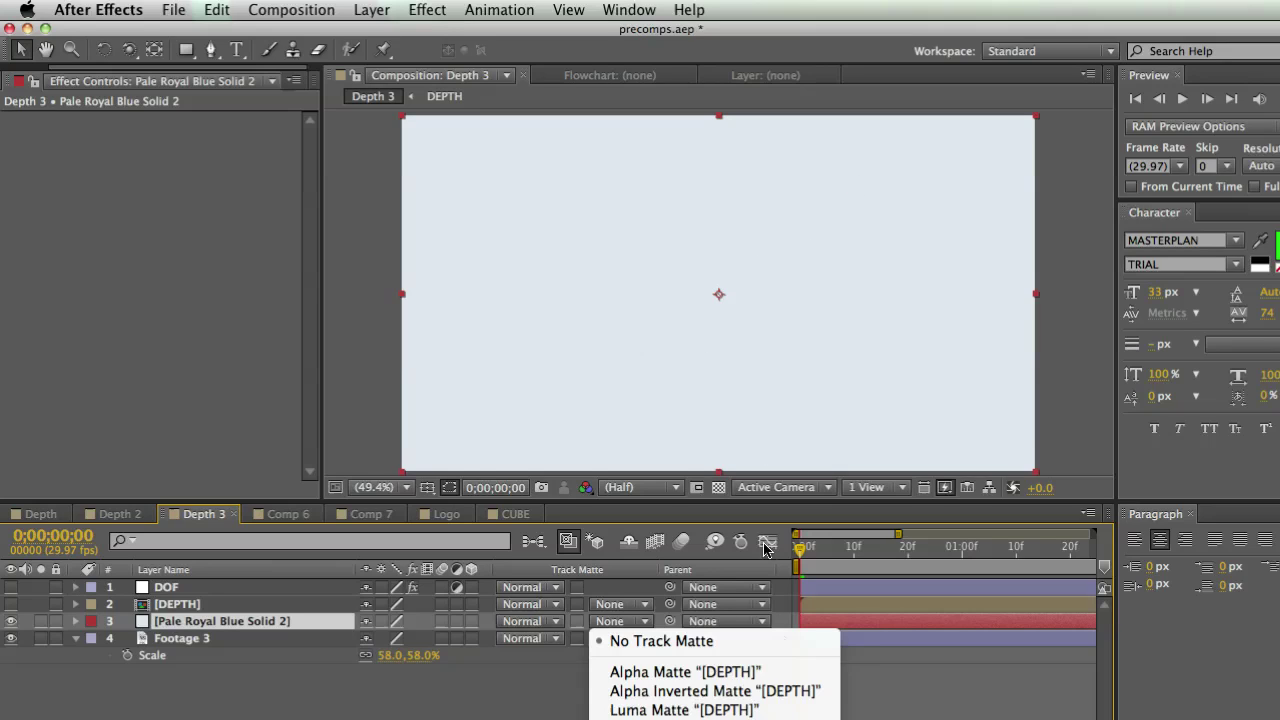
{"action": "left_click", "coordinate": [700, 718]}
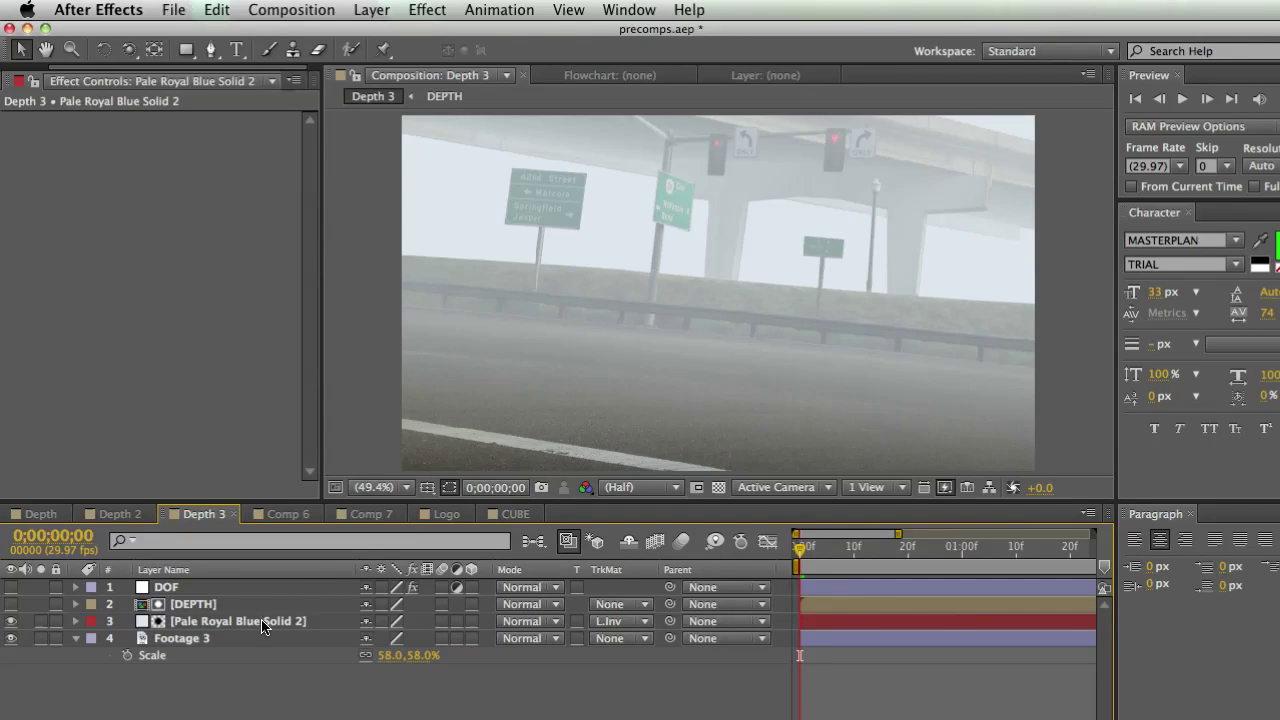
{"action": "key", "text": "Delete"}
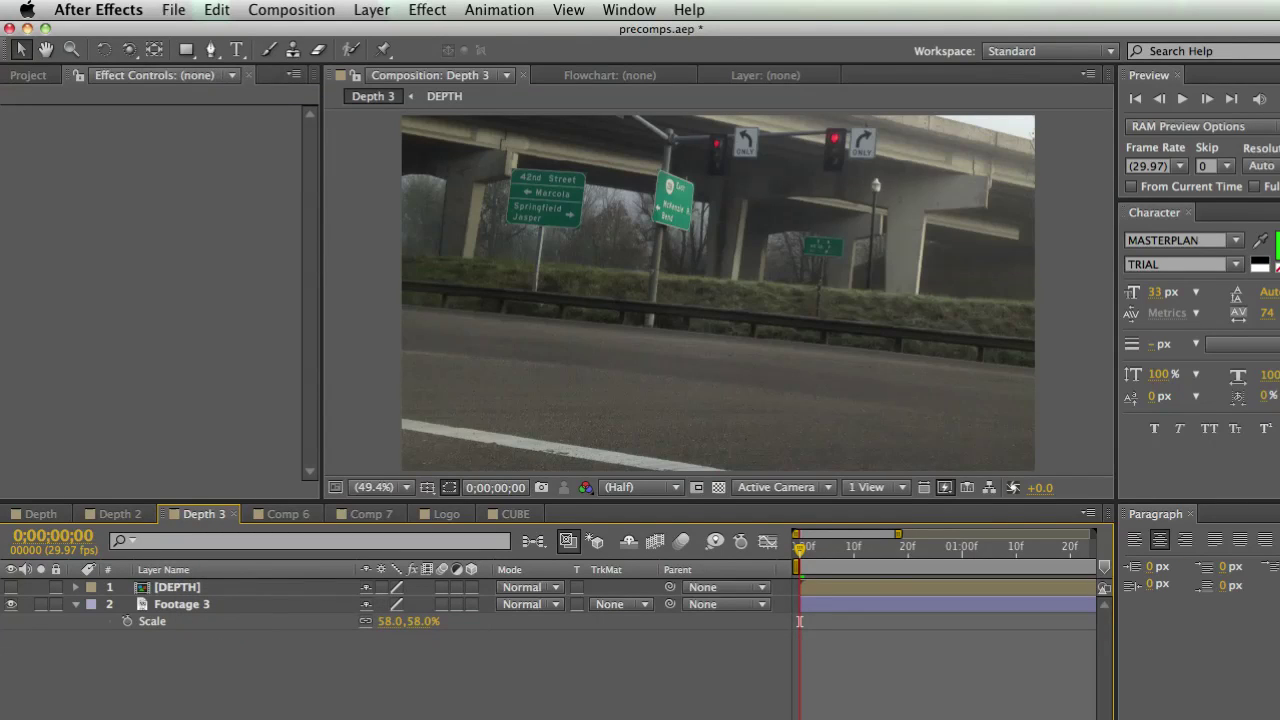
Step: Add an adjustment layer above the footage with a Camera Lens Blur effect
{"action": "right_click", "coordinate": [203, 649]}
{"action": "mouse_move", "coordinate": [313, 665]}
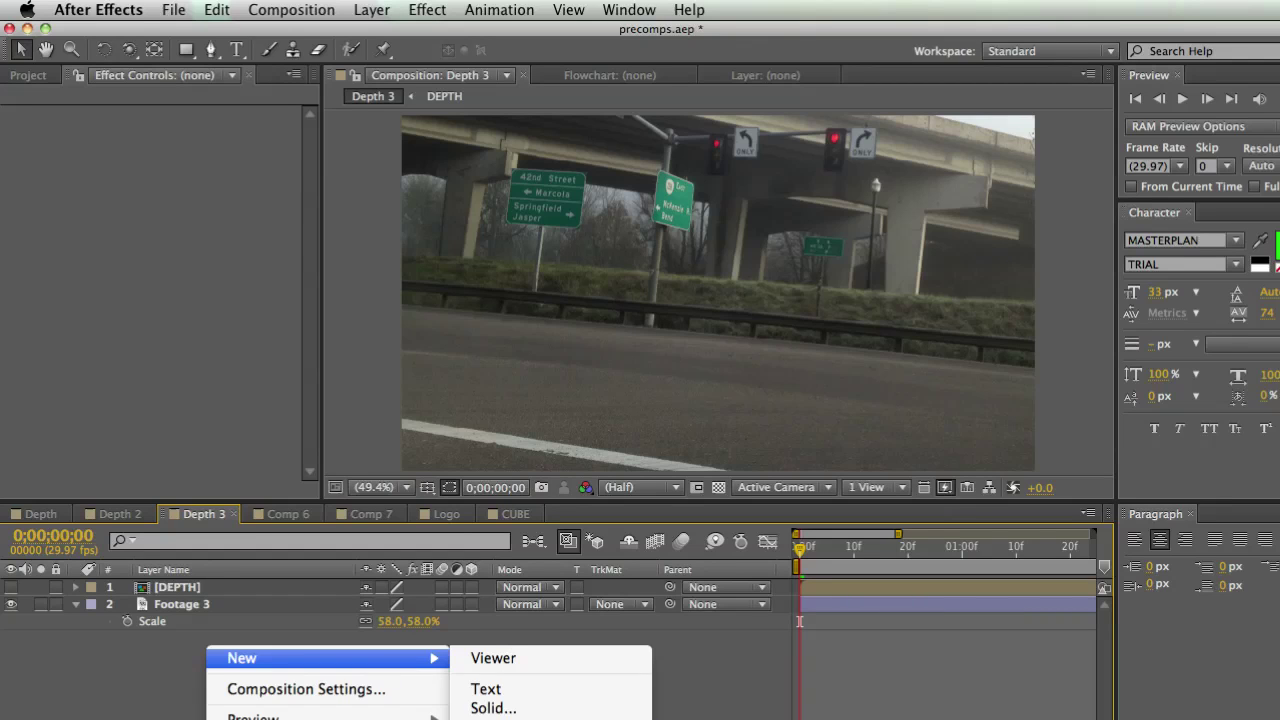
{"action": "left_click", "coordinate": [495, 716]}
{"action": "right_click", "coordinate": [120, 163]}
{"action": "mouse_move", "coordinate": [207, 285]}
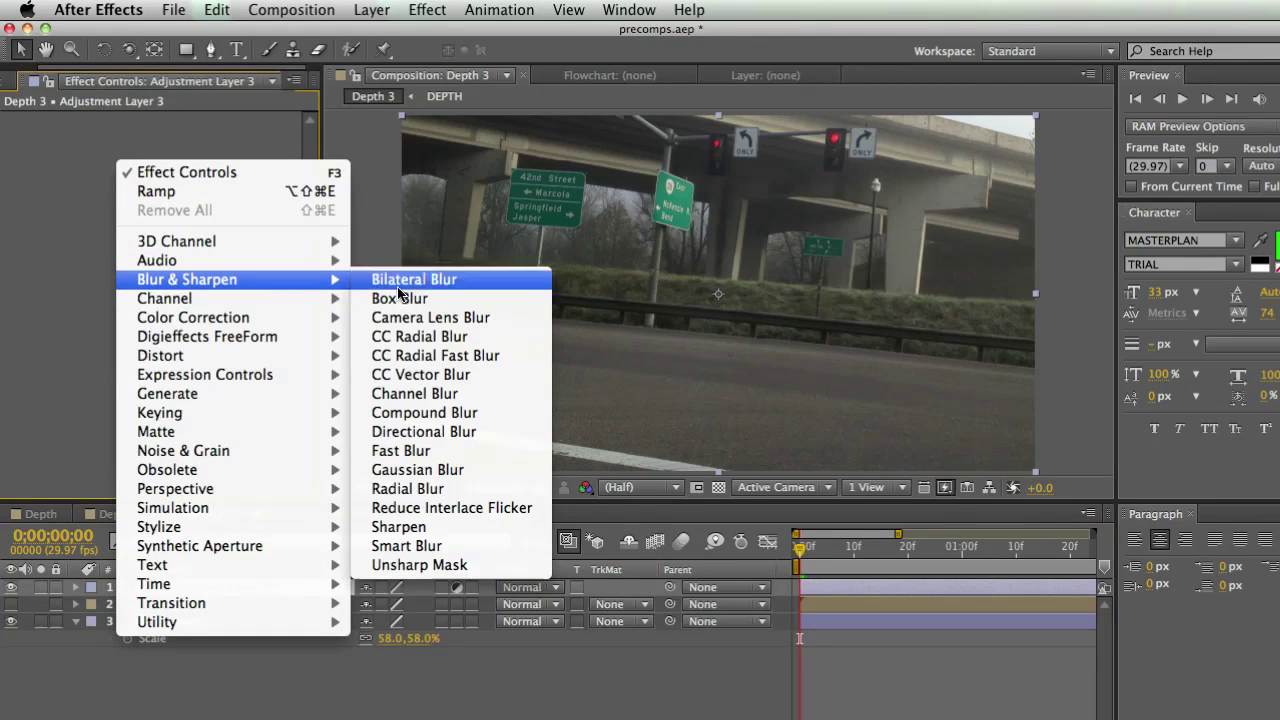
{"action": "left_click", "coordinate": [443, 319]}
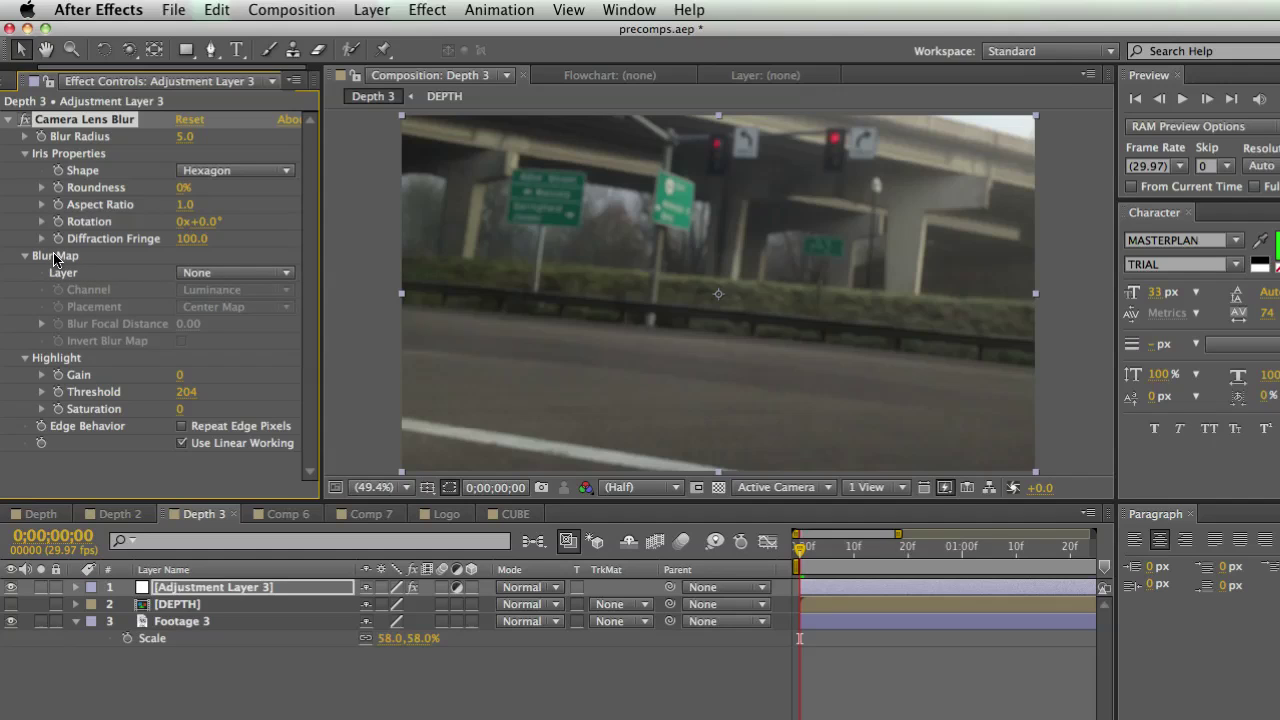
Step: Map the blur to DEPTH with radius 43 and focal distance 0.43, then open the DEPTH precomp
{"action": "left_click", "coordinate": [208, 276]}
{"action": "key", "text": "Down"}
{"action": "key", "text": "Down"}
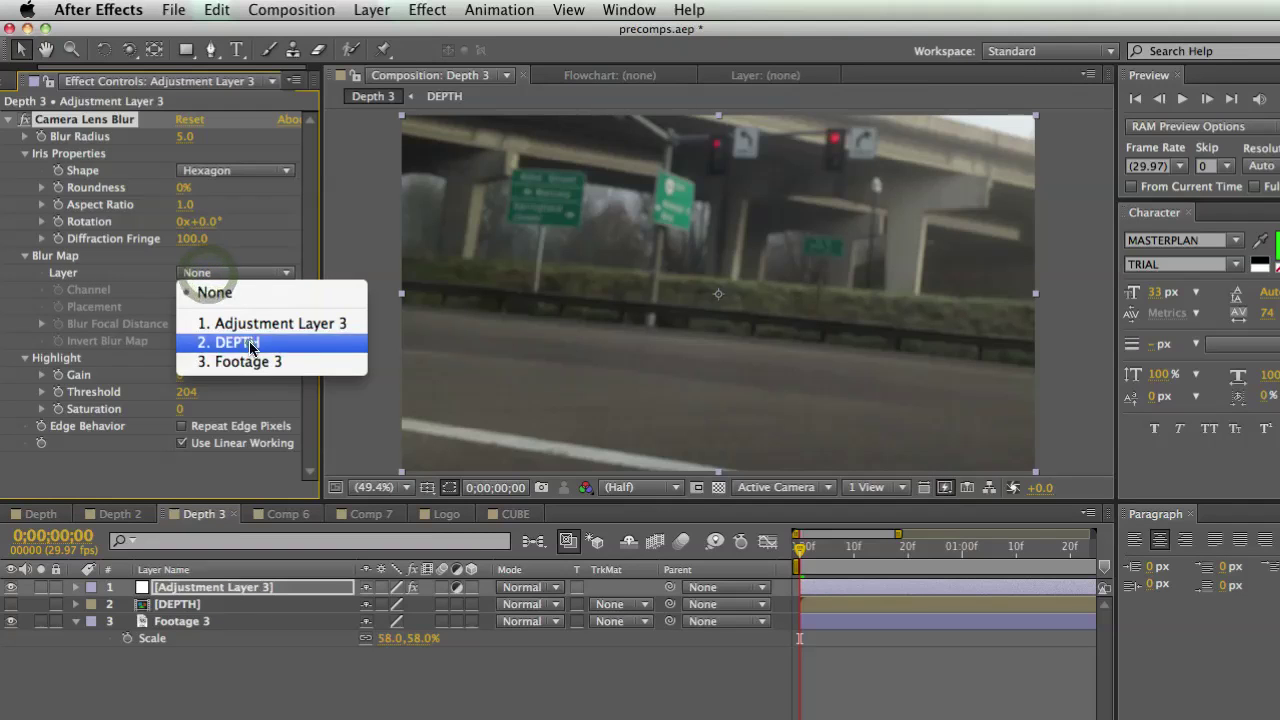
{"action": "key", "text": "Return"}
{"action": "left_click_drag", "start_coordinate": [184, 145], "coordinate": [223, 133]}
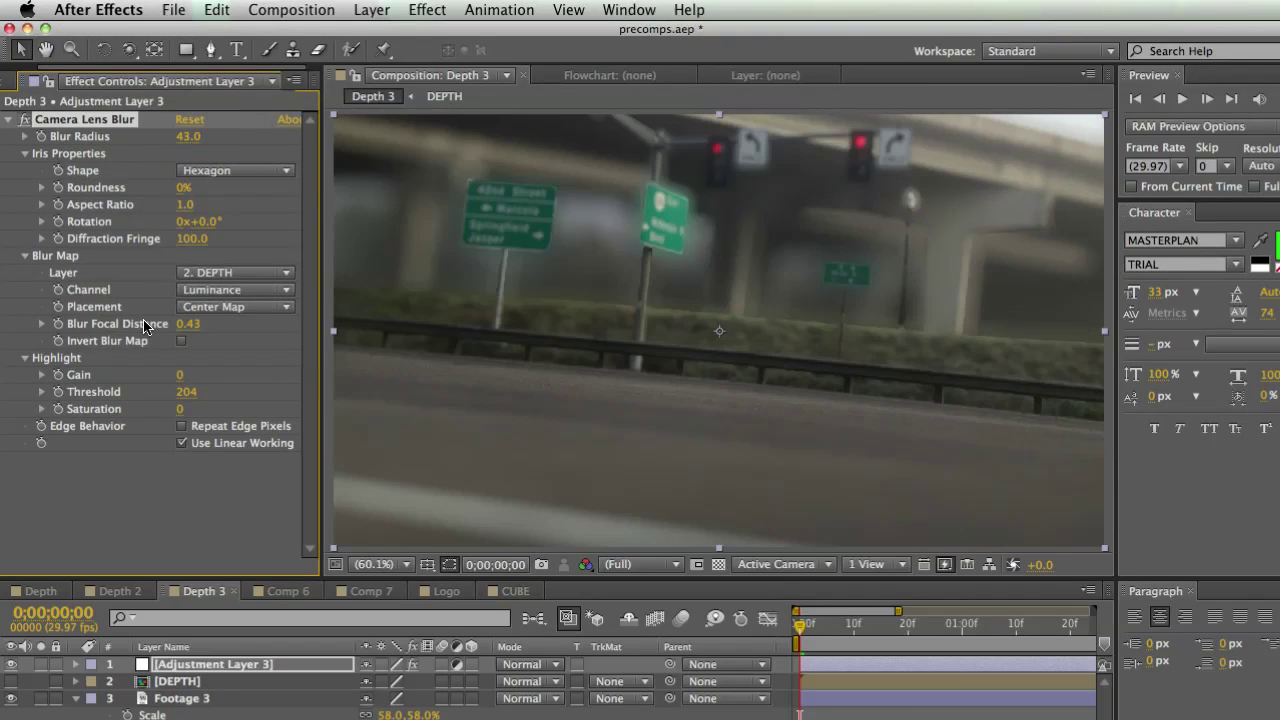
{"action": "mouse_move", "coordinate": [152, 326]}
{"action": "left_mouse_down"}
{"action": "mouse_move", "coordinate": [182, 326]}
{"action": "mouse_move", "coordinate": [156, 323]}
{"action": "left_mouse_up"}
{"action": "left_click", "coordinate": [220, 681]}
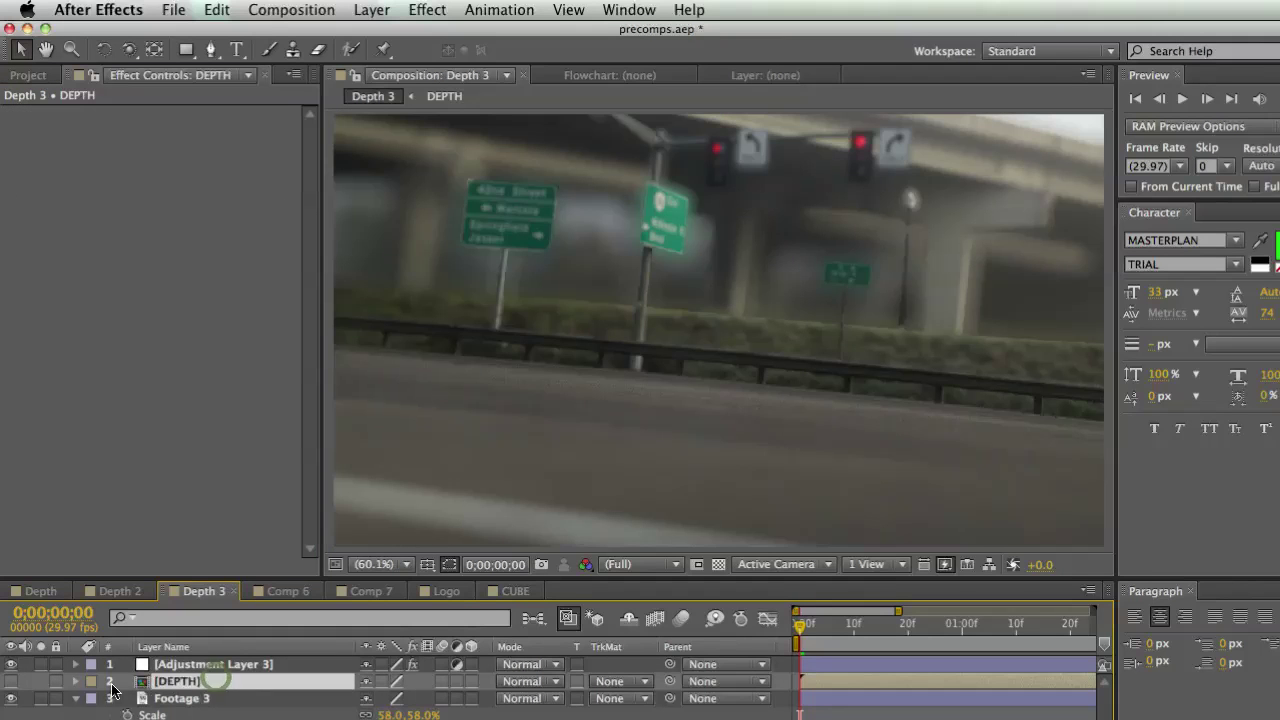
{"action": "double_click", "coordinate": [178, 681]}
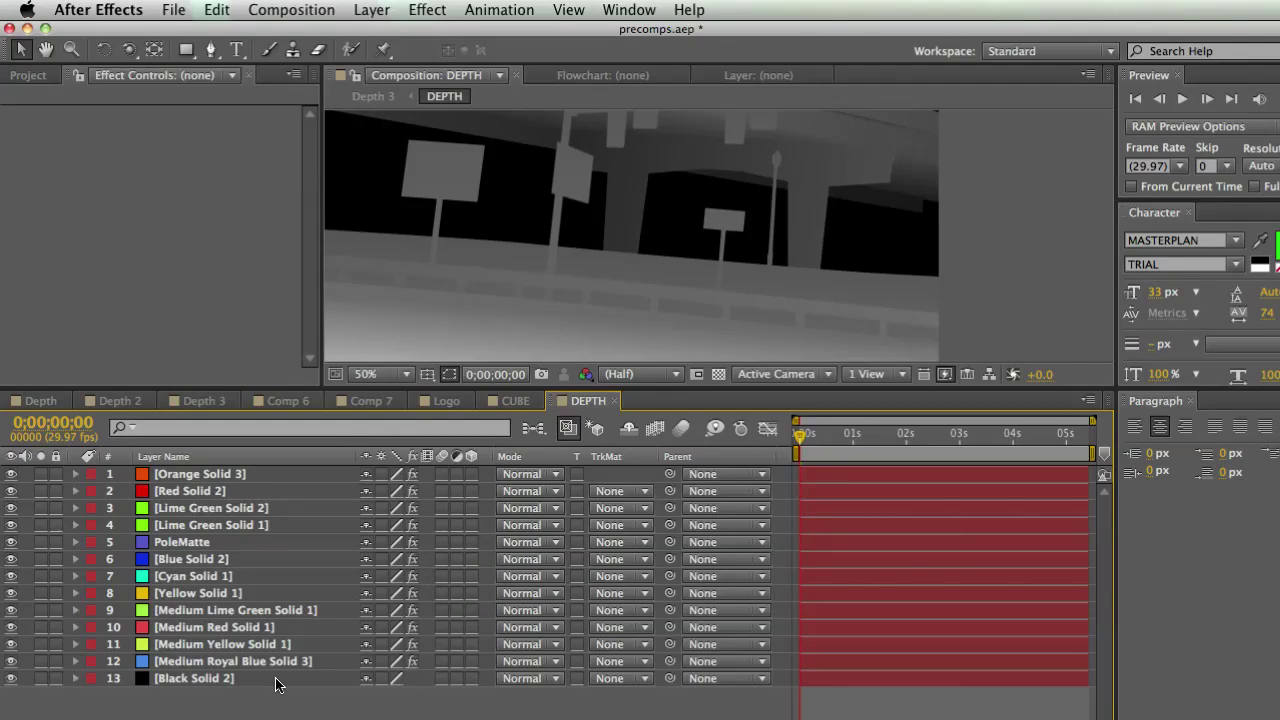
Step: Enlarge the composition view and close the DEPTH composition, returning to the Logo comp
{"action": "left_click_drag", "start_coordinate": [480, 390], "coordinate": [480, 395]}
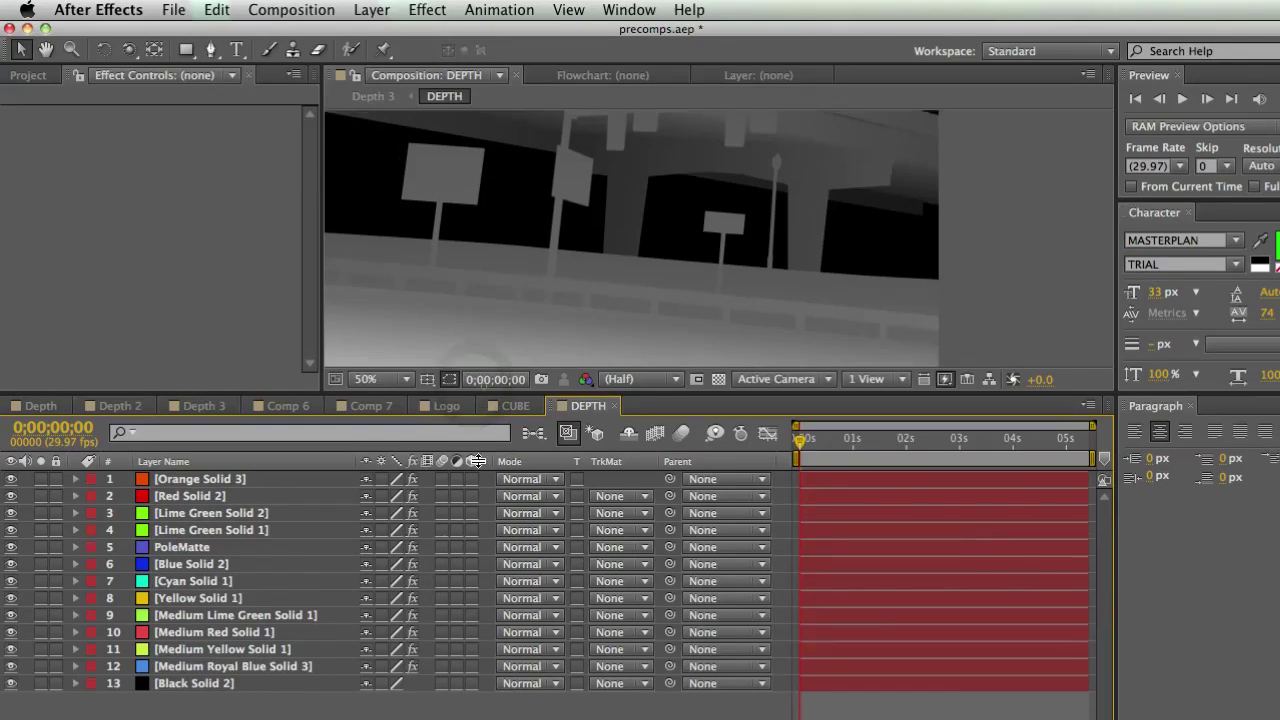
{"action": "left_click_drag", "start_coordinate": [477, 461], "coordinate": [477, 466]}
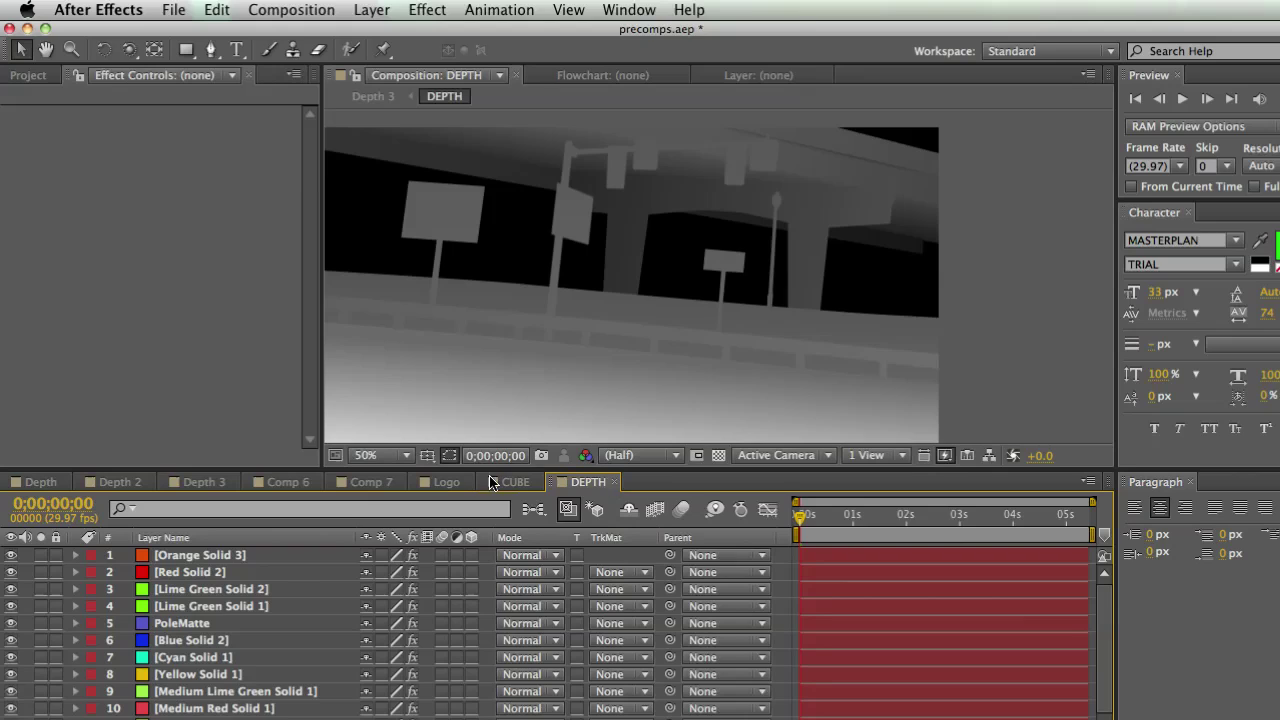
{"action": "left_click", "coordinate": [614, 482]}
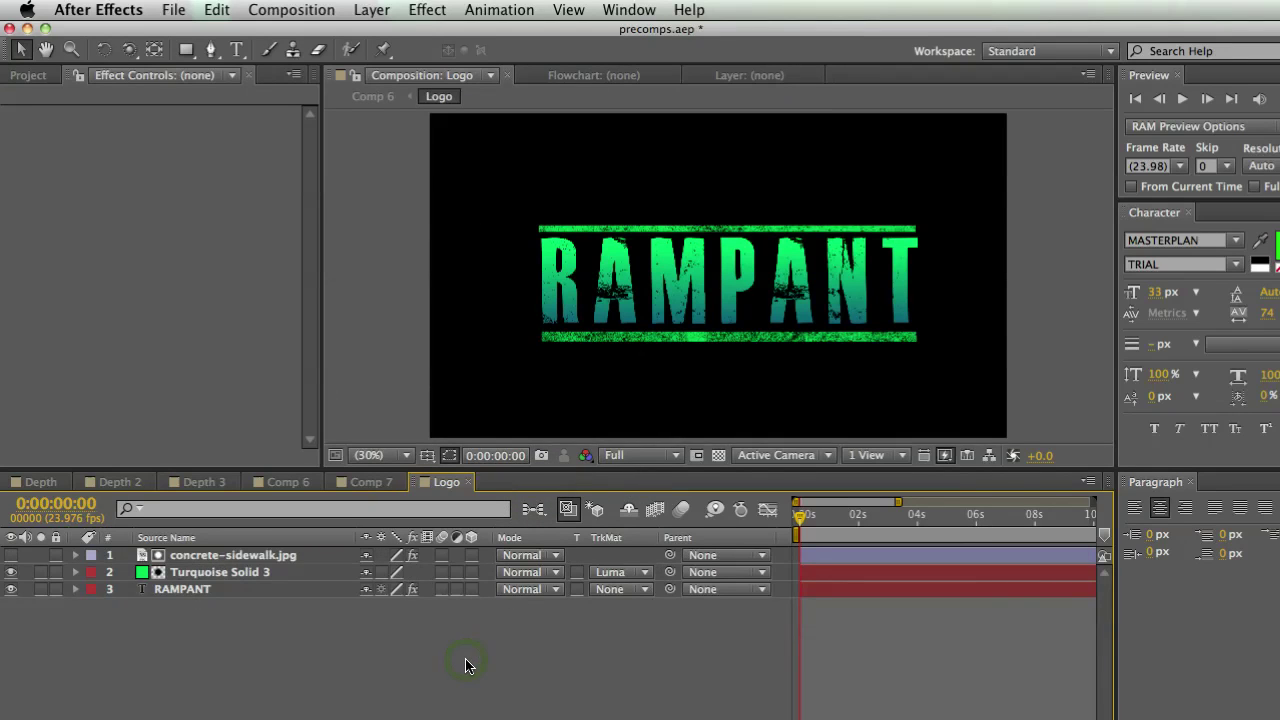